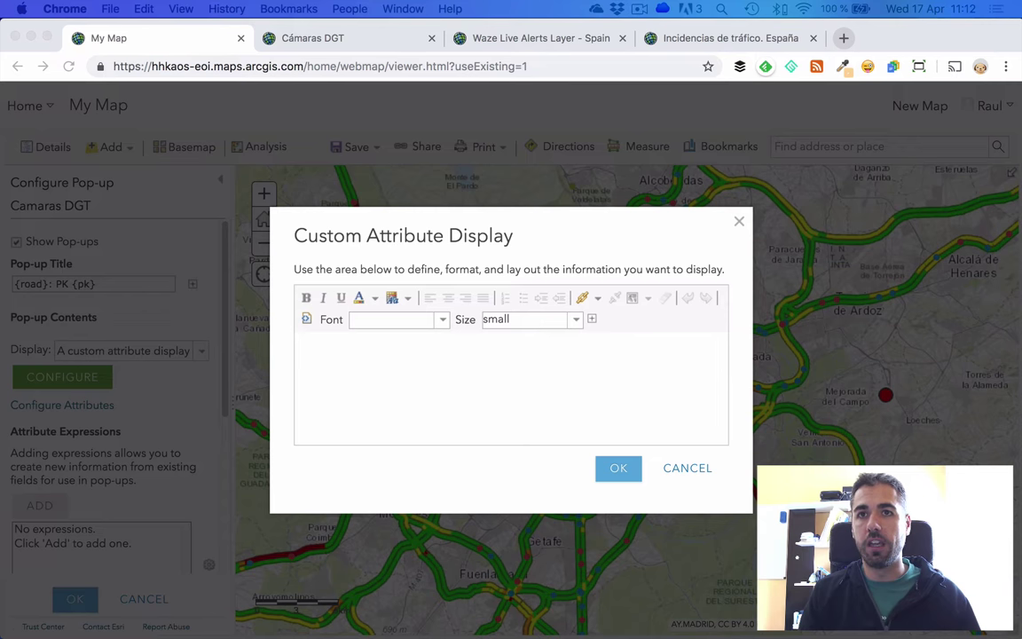
- Define the custom attribute display text as "Dirección: {direction} | Provincia: {region}" for the Camaras DGT pop-up
{"action": "left_click", "coordinate": [514, 365]}
{"action": "type", "text": "Dirección: {direction} | Provincia: {region}"}
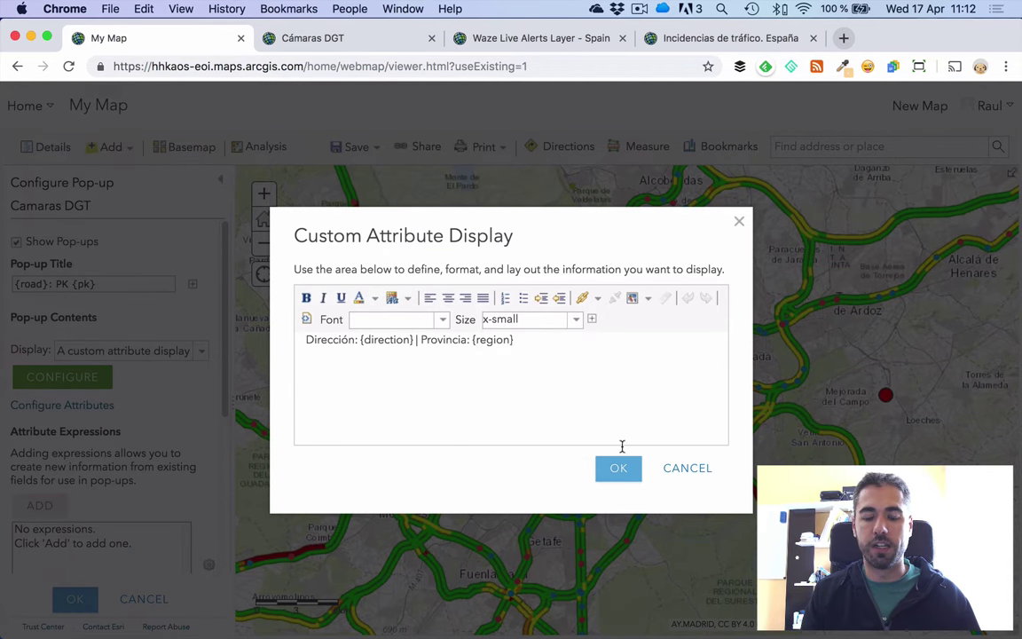
{"action": "left_click", "coordinate": [618, 470]}
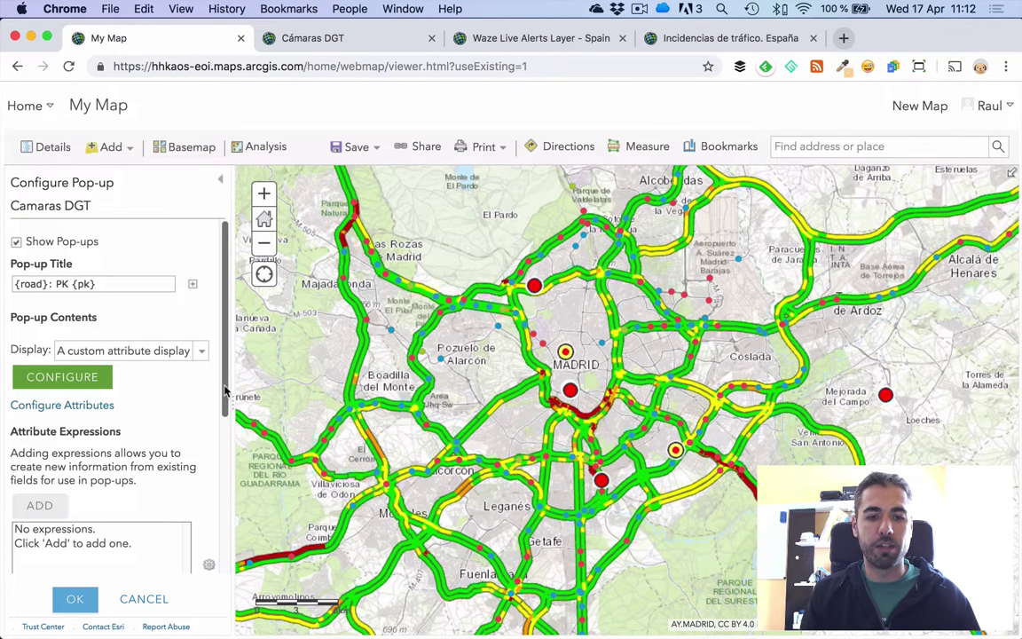
- Add an image to the Camaras DGT pop-up media, using the {cameraId} field as its URL
{"action": "scroll", "coordinate": [221, 424], "scroll_direction": "down", "scroll_amount": 2}
{"action": "scroll", "coordinate": [225, 425], "scroll_direction": "down", "scroll_amount": 7}
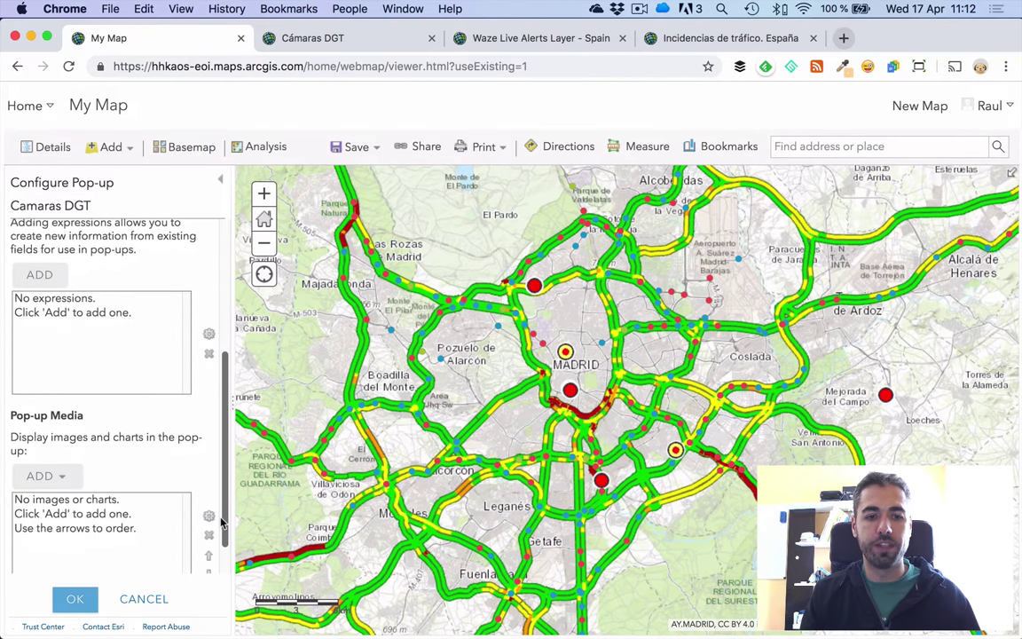
{"action": "left_click_drag", "start_coordinate": [23, 414], "coordinate": [86, 417]}
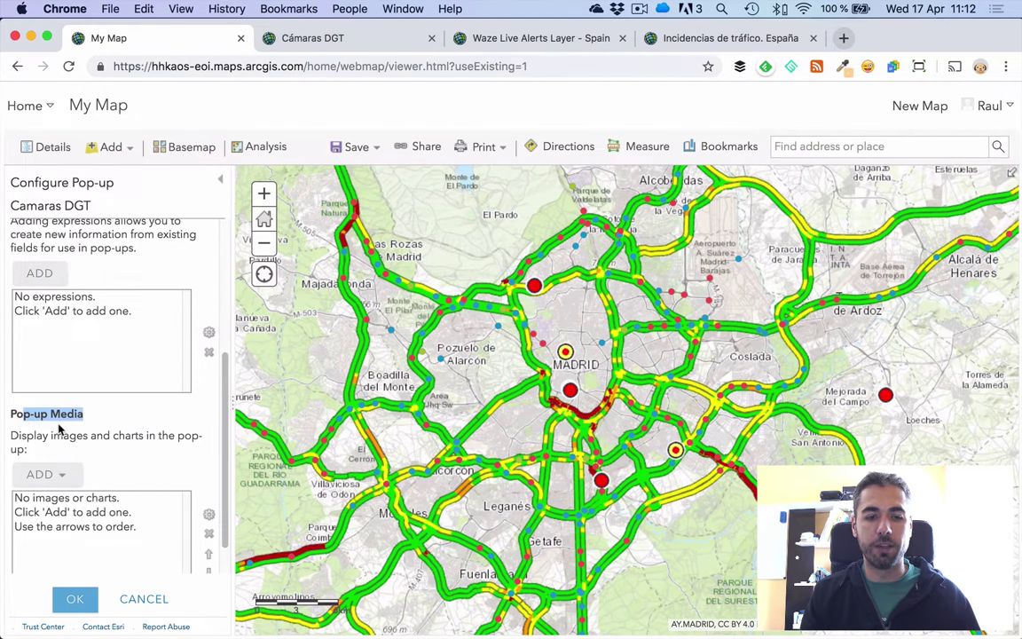
{"action": "left_click", "coordinate": [67, 476]}
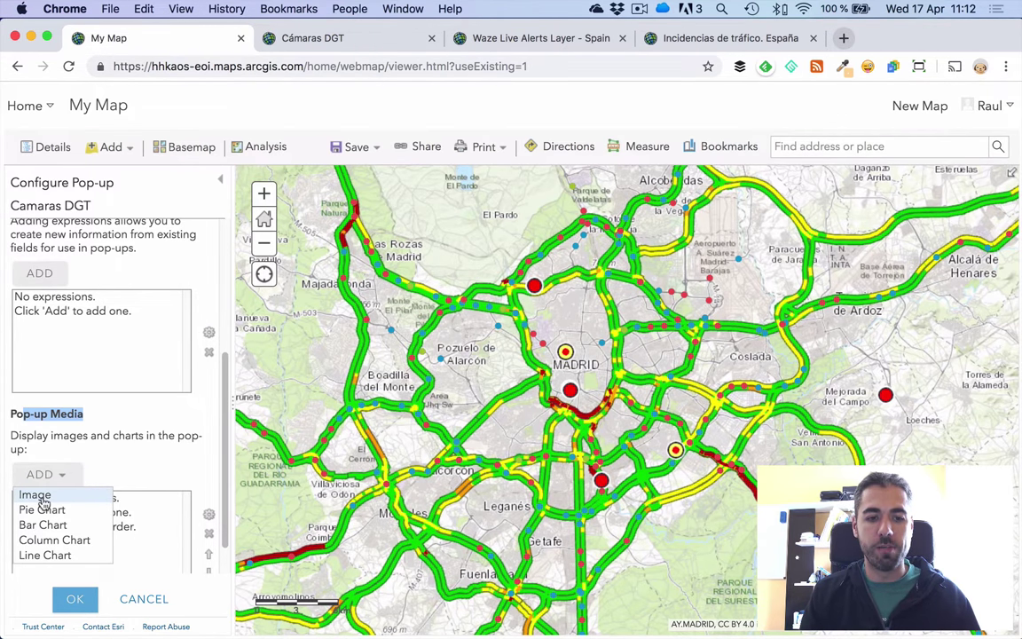
{"action": "left_click", "coordinate": [41, 498]}
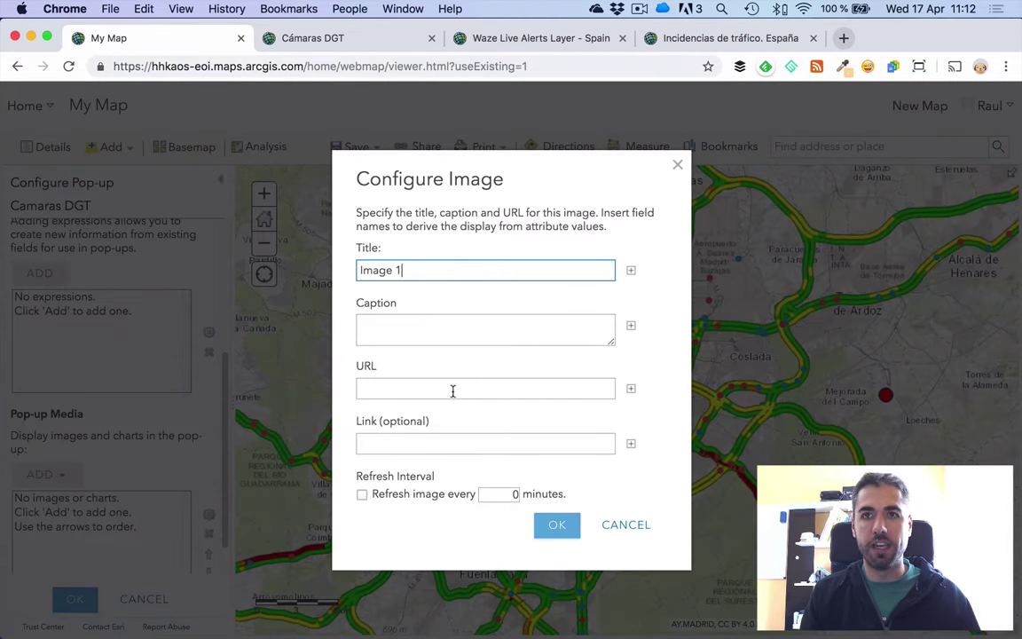
{"action": "left_click", "coordinate": [450, 388]}
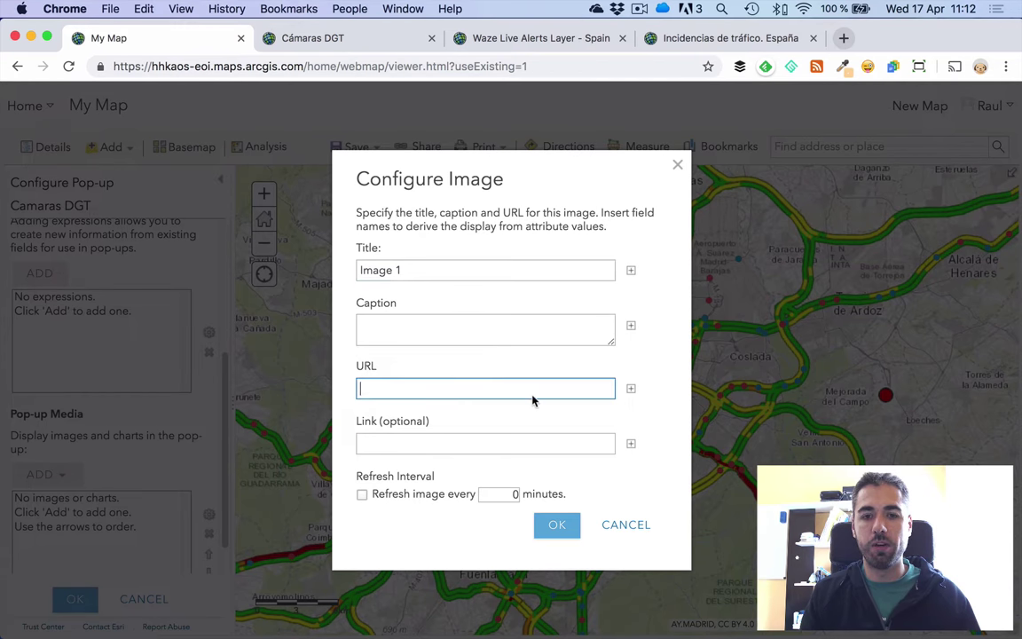
{"action": "left_click", "coordinate": [631, 390]}
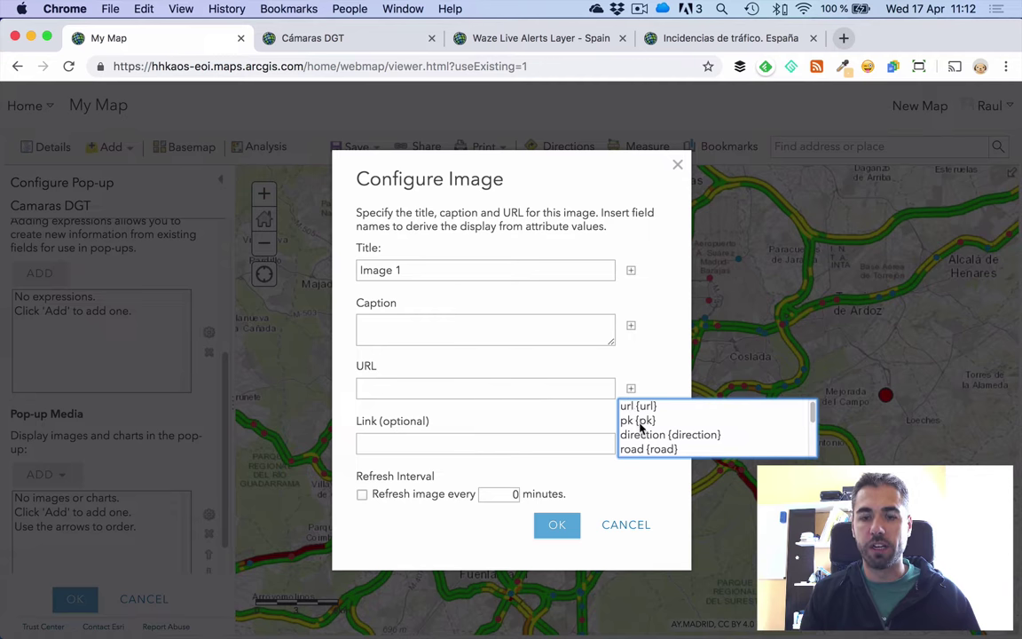
{"action": "scroll", "coordinate": [639, 417], "scroll_direction": "down", "scroll_amount": 5}
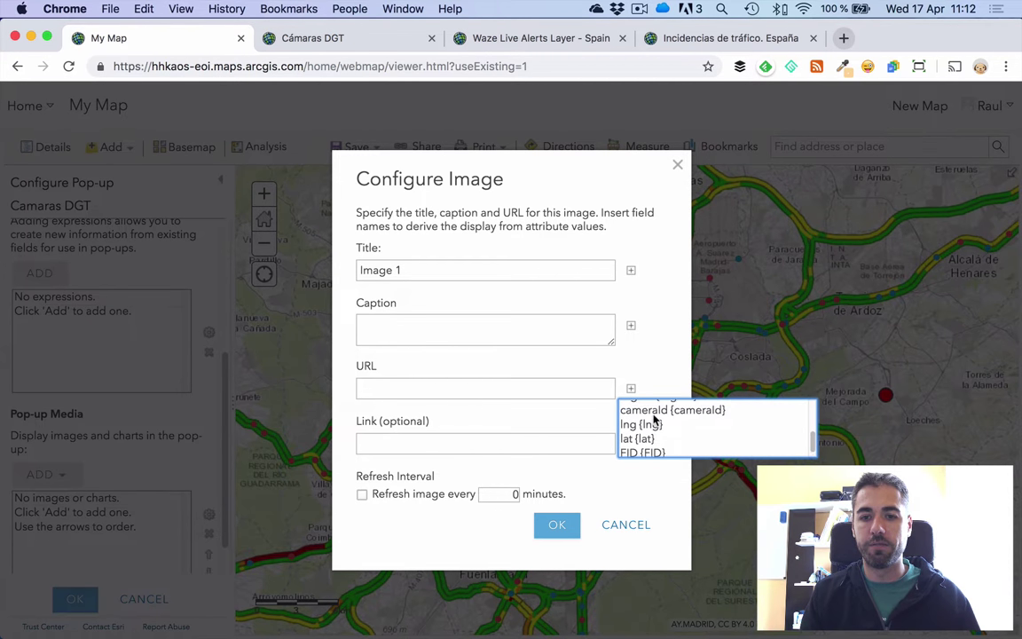
{"action": "left_click", "coordinate": [652, 407]}
- Copy the {cameraId} field from the image's URL into its optional link
{"action": "left_click", "coordinate": [483, 390]}
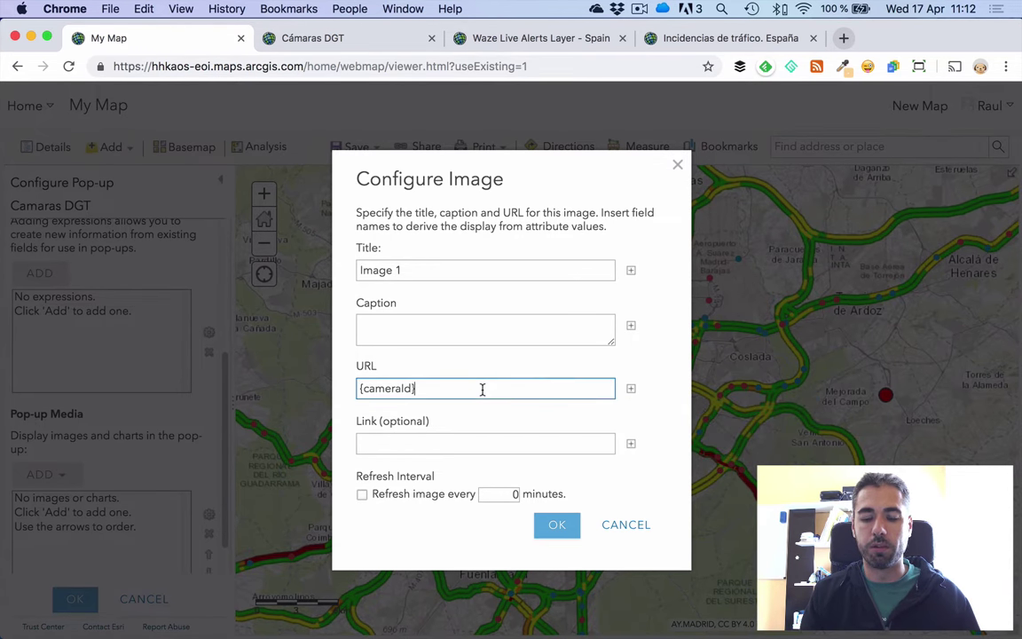
{"action": "key", "text": "super+a"}
{"action": "key", "text": "super+c"}
{"action": "left_click", "coordinate": [472, 438]}
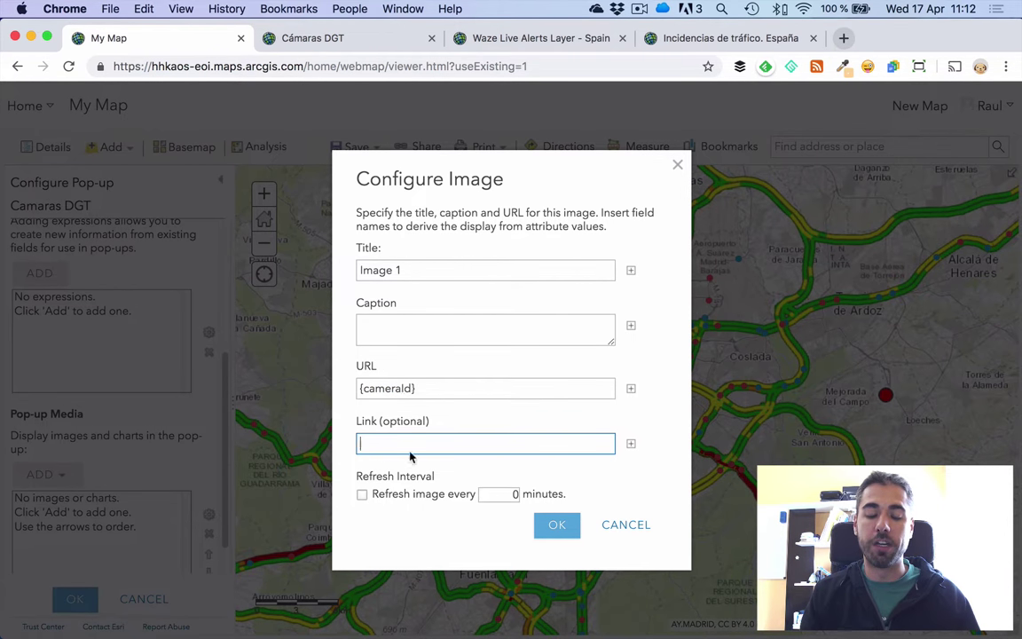
{"action": "key", "text": "super+v"}
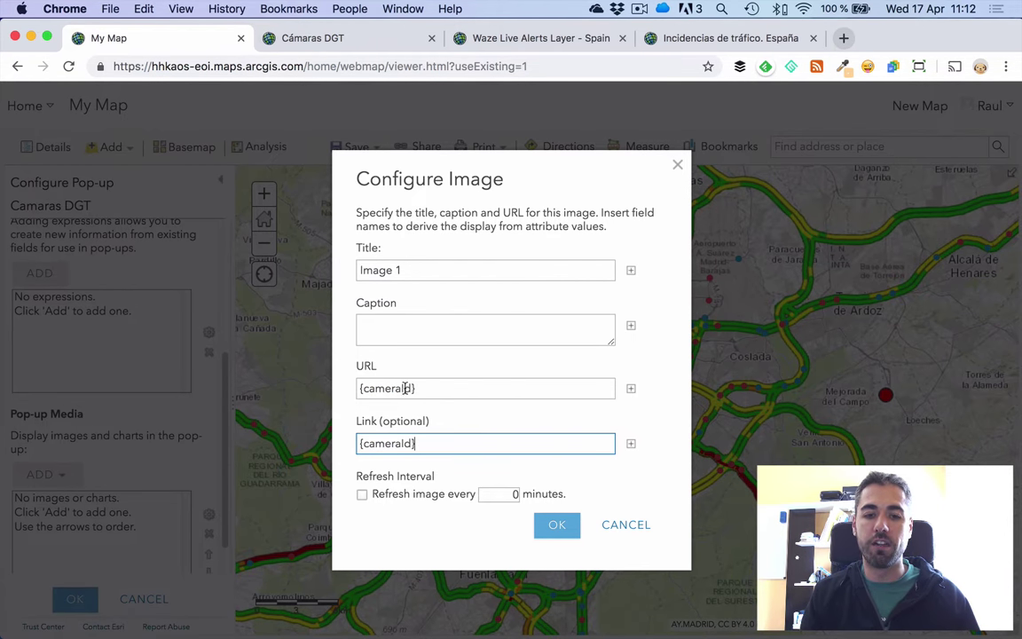
{"action": "left_click", "coordinate": [406, 390]}
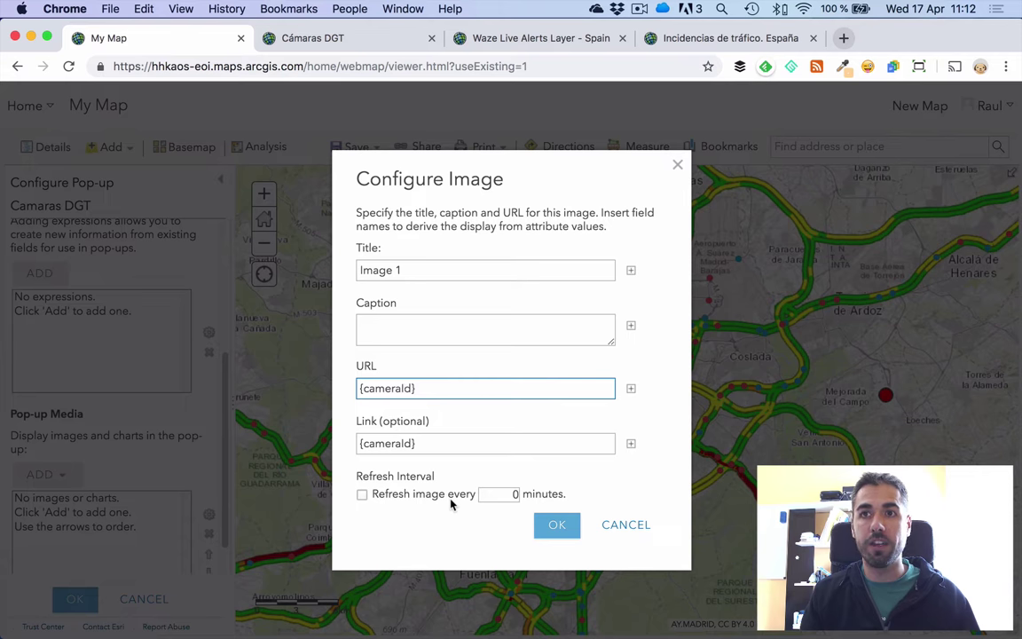
- Make the image refresh every 0.5 minutes, and apply the image and pop-up configuration
{"action": "left_click", "coordinate": [417, 506]}
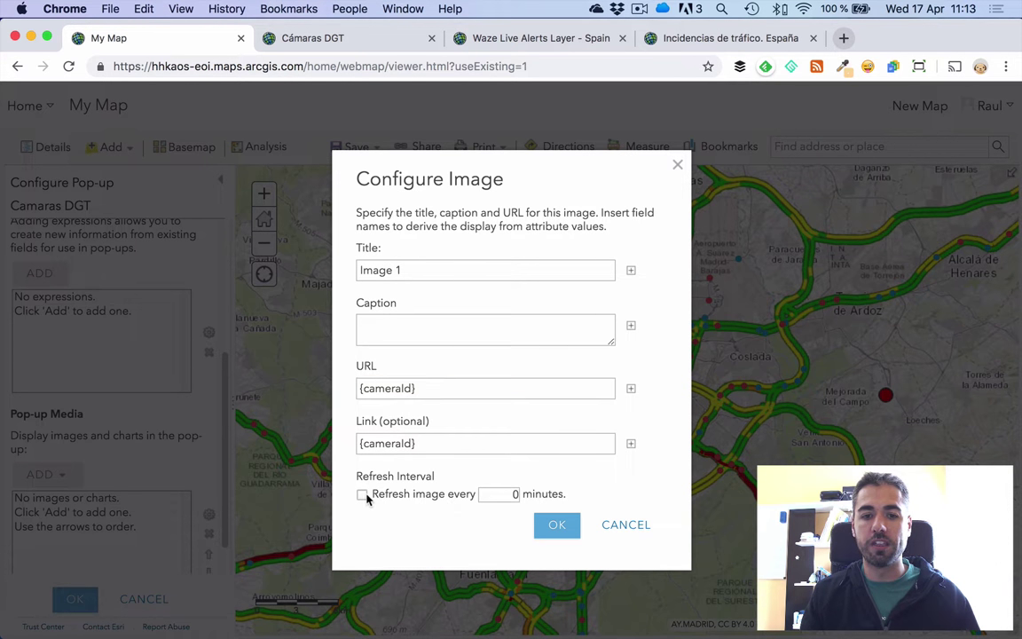
{"action": "left_click", "coordinate": [513, 494]}
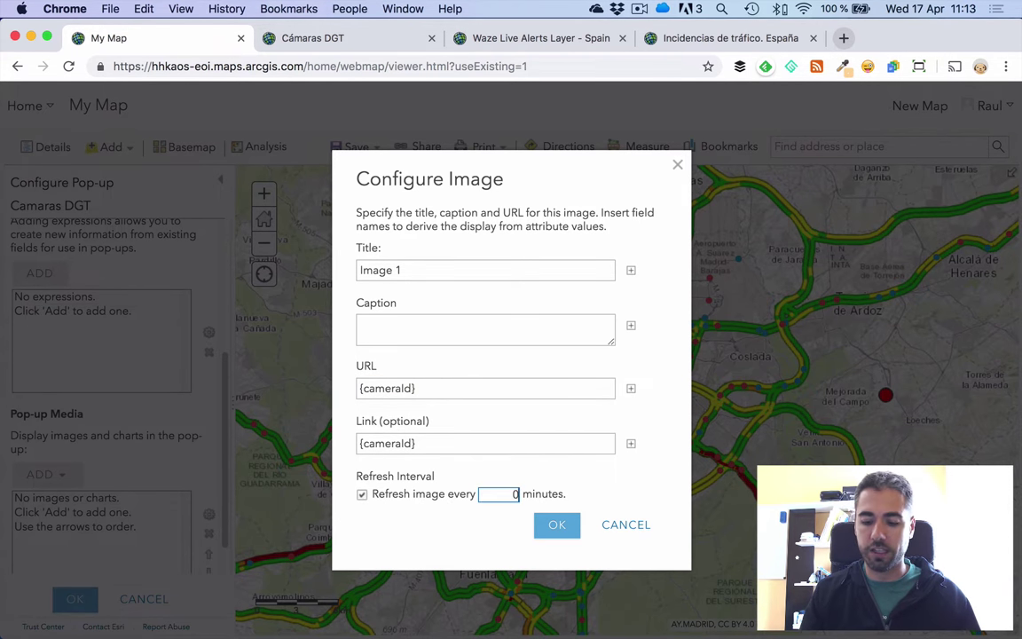
{"action": "type", "text": ".5"}
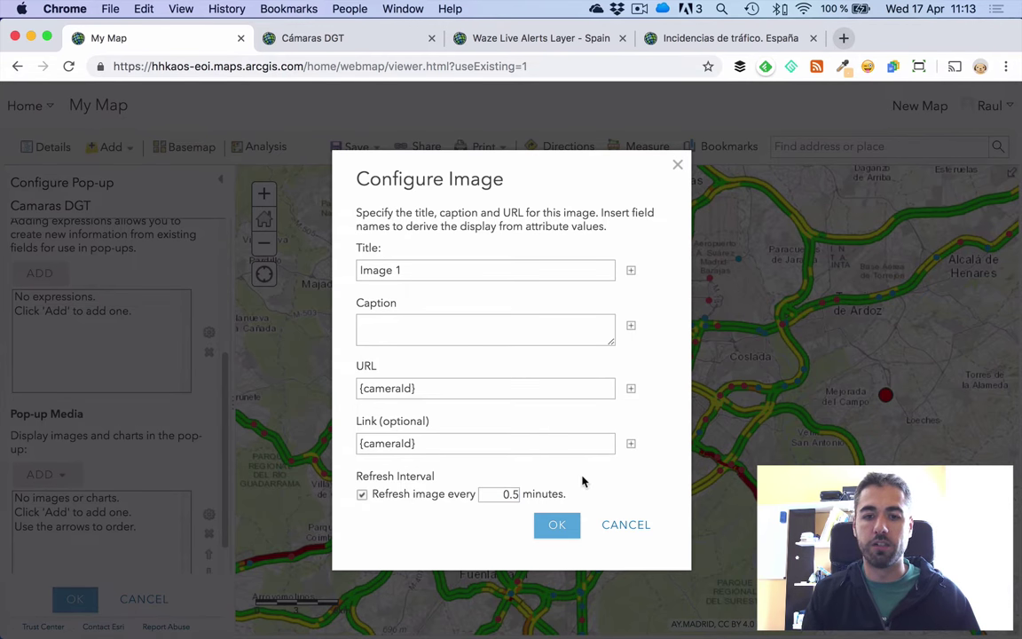
{"action": "left_click", "coordinate": [575, 493]}
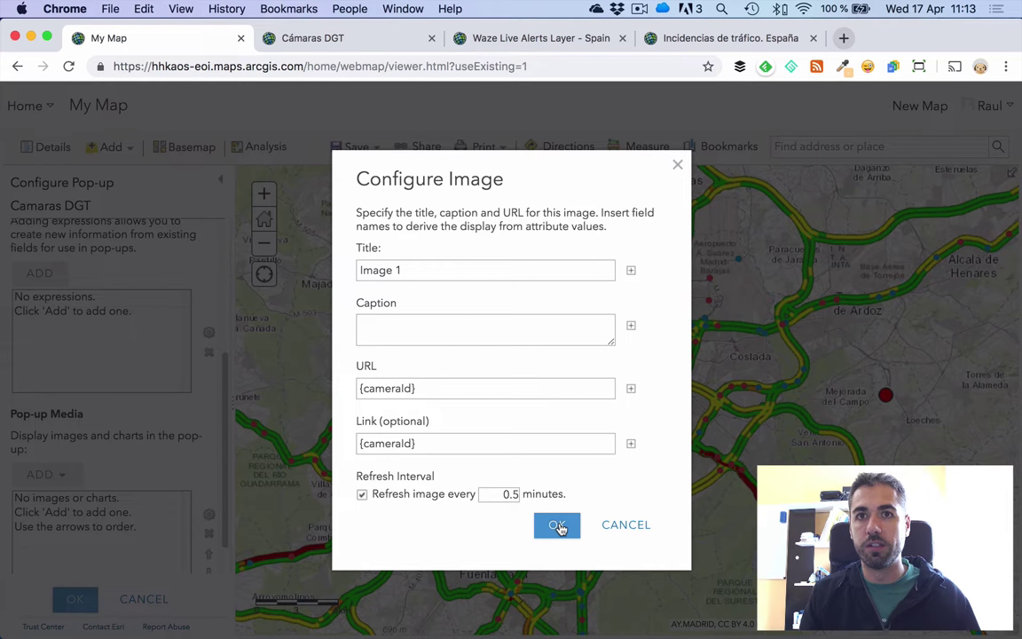
{"action": "left_click", "coordinate": [558, 527]}
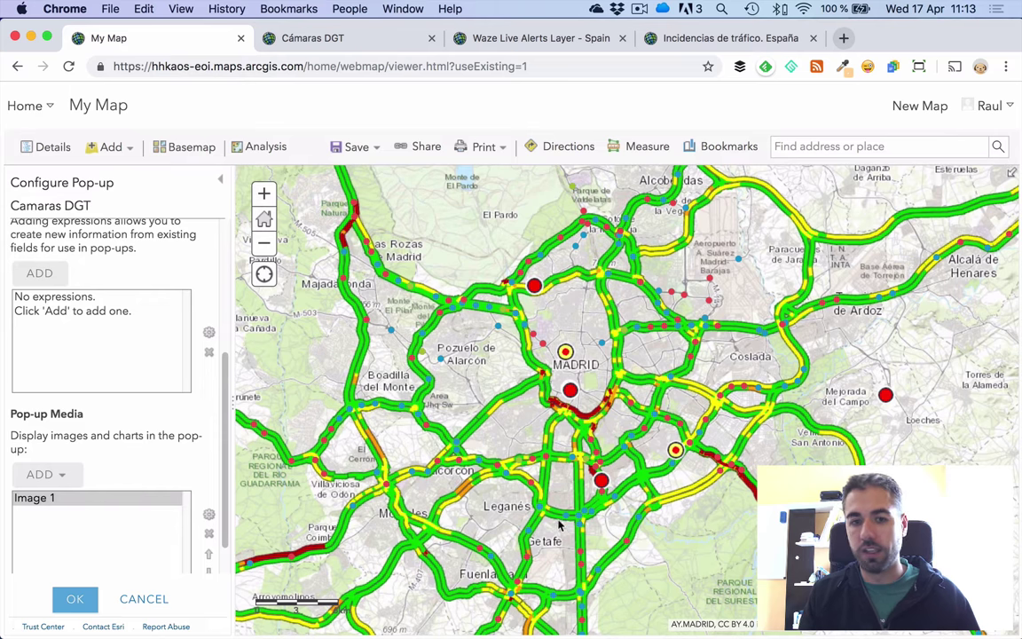
{"action": "left_click", "coordinate": [76, 601]}
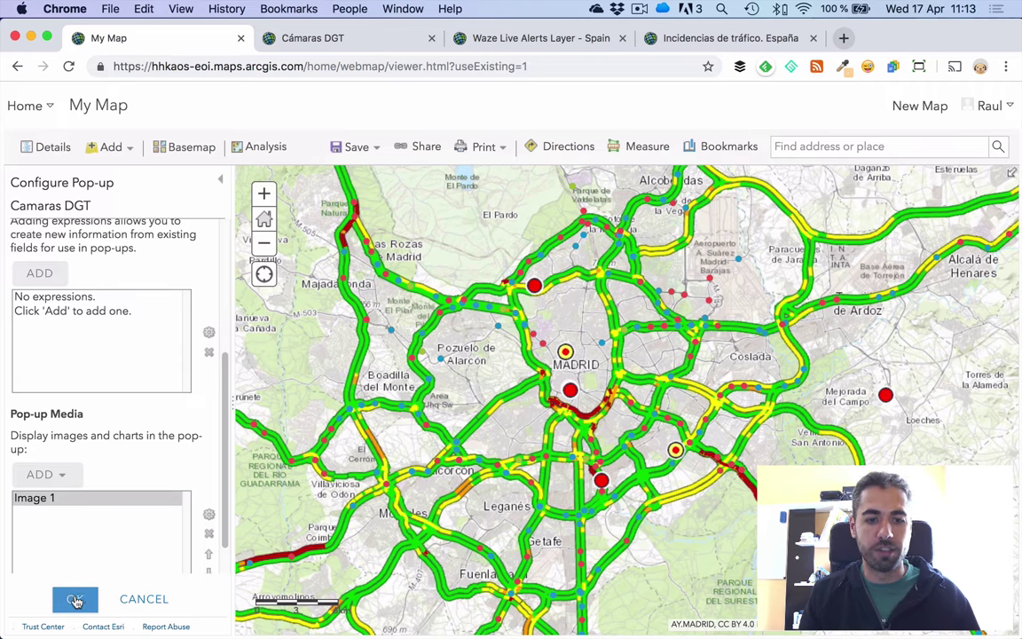
- Check the pop-ups of two cameras west of Madrid and one linked full-size image, and close the Cámaras DGT page
{"action": "left_click", "coordinate": [440, 362]}
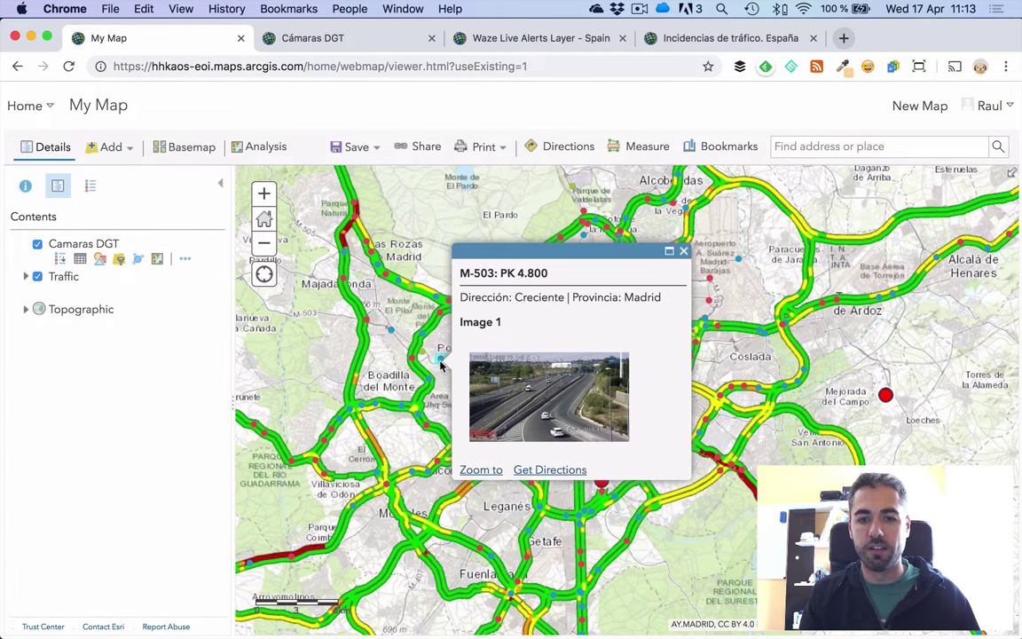
{"action": "left_click", "coordinate": [392, 332]}
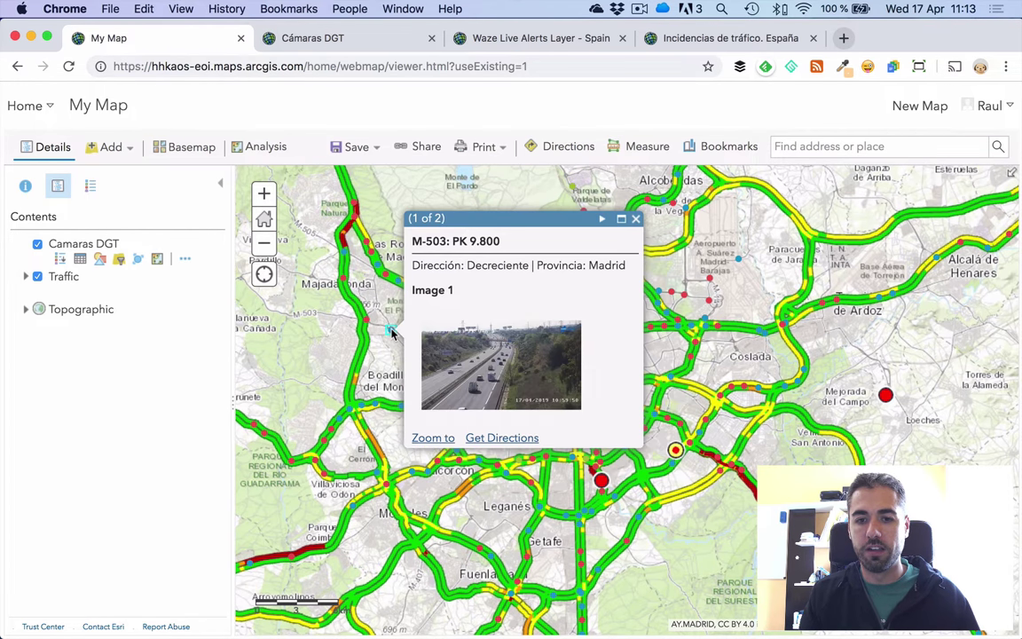
{"action": "left_click", "coordinate": [469, 356]}
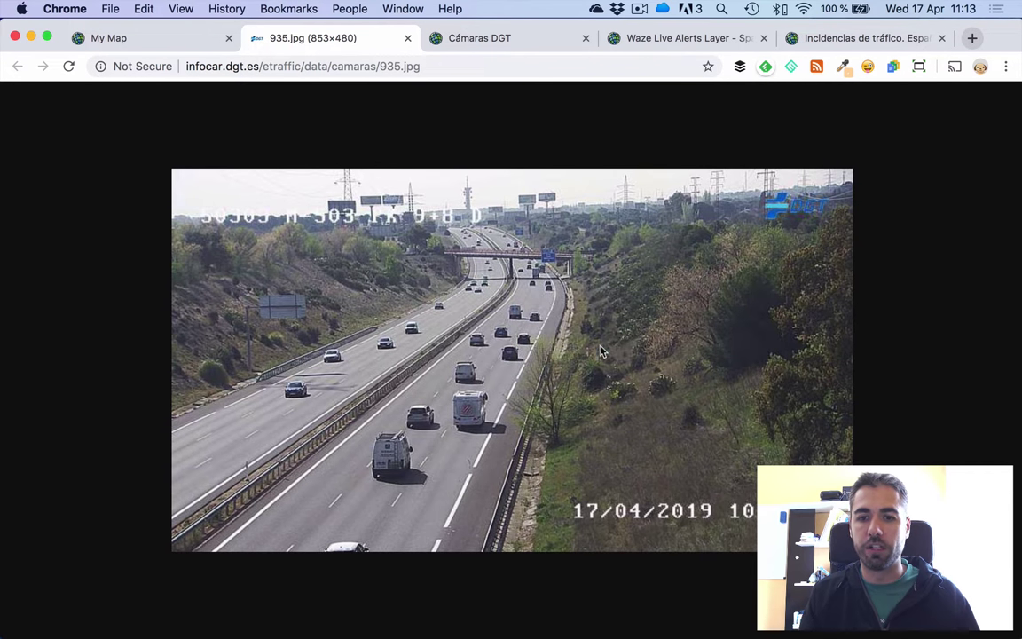
{"action": "key", "text": "super+w"}
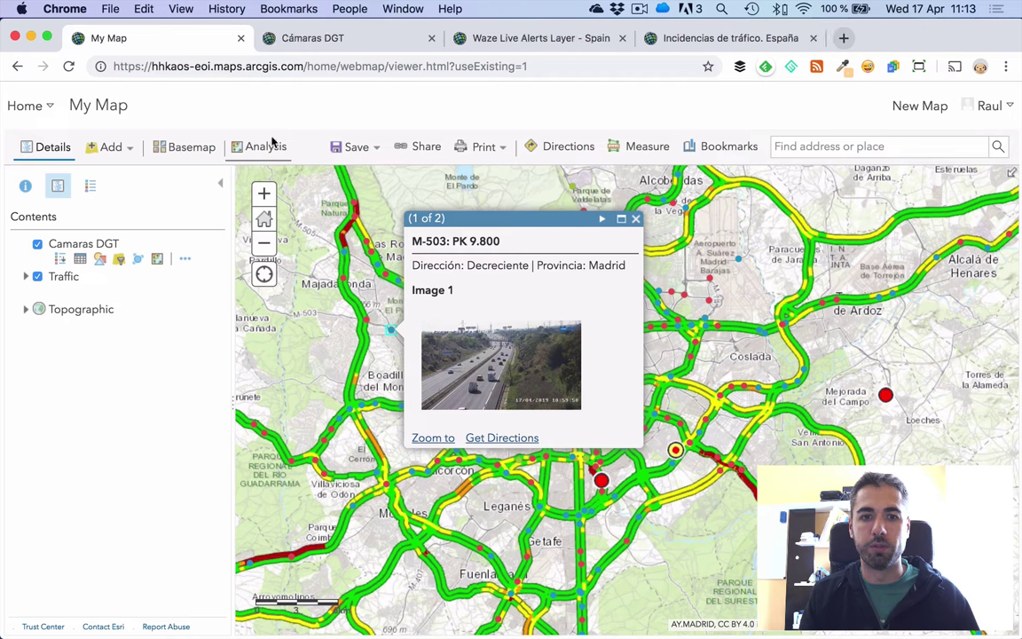
{"action": "left_click", "coordinate": [636, 220]}
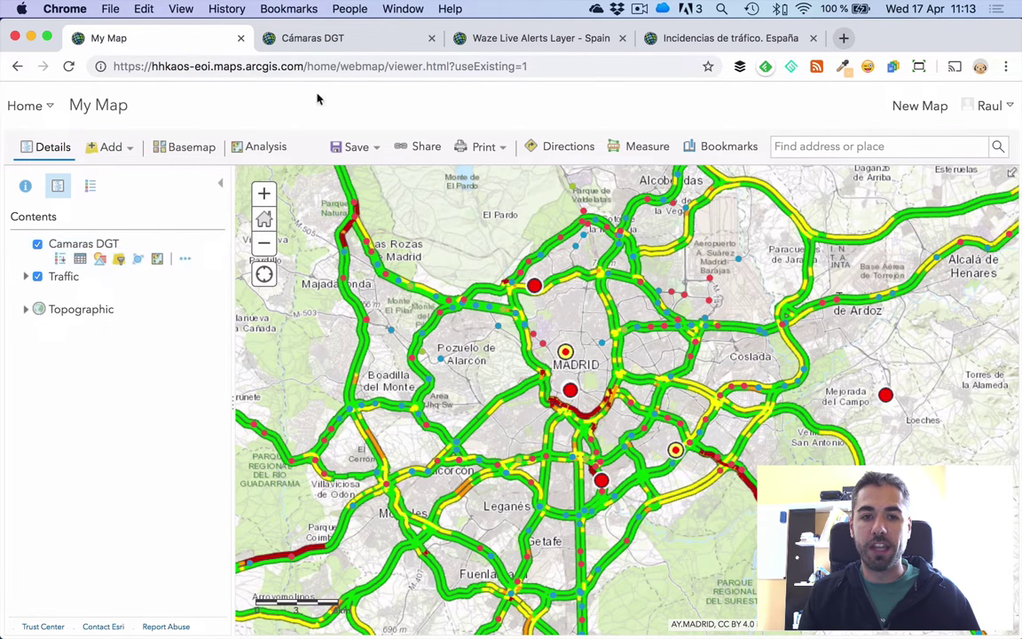
{"action": "left_click", "coordinate": [431, 38]}
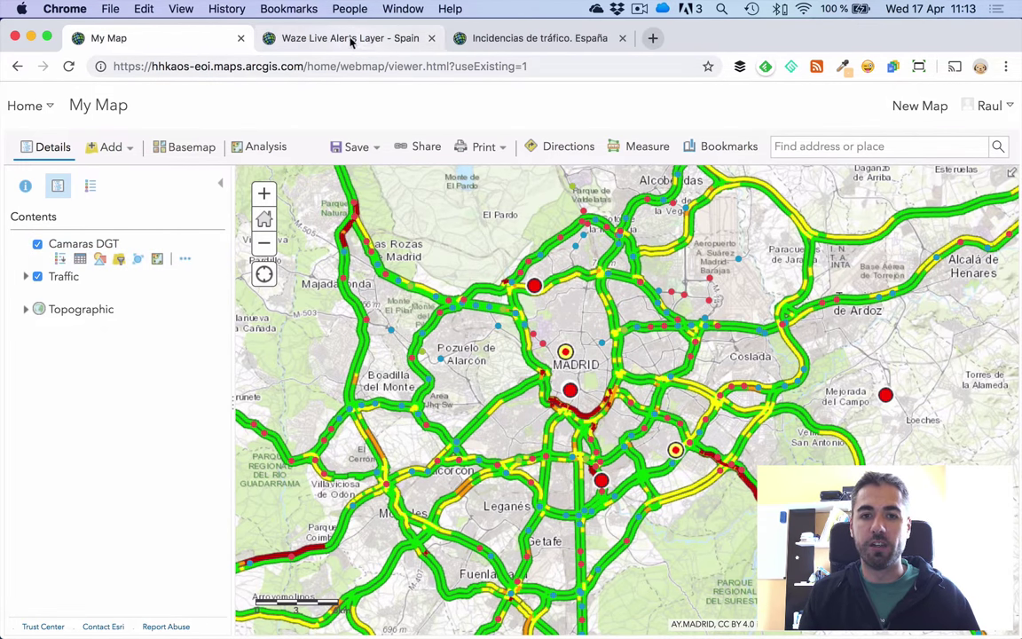
- Start saving the map as a new item titled "Webmap Cuadro de mando de tráfico en tiempo real"
{"action": "left_click", "coordinate": [371, 146]}
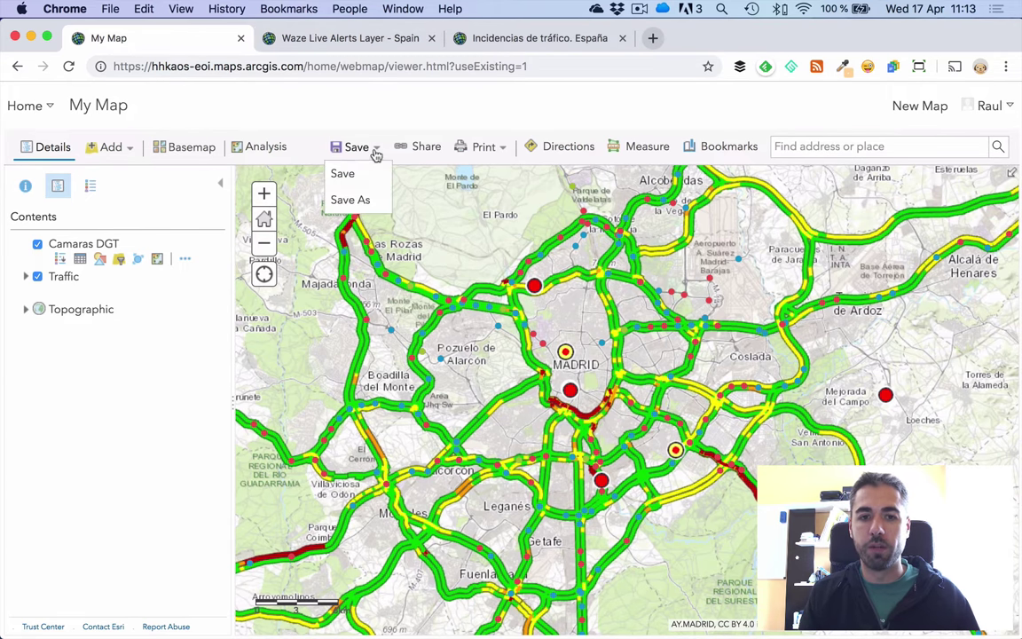
{"action": "left_click", "coordinate": [373, 198]}
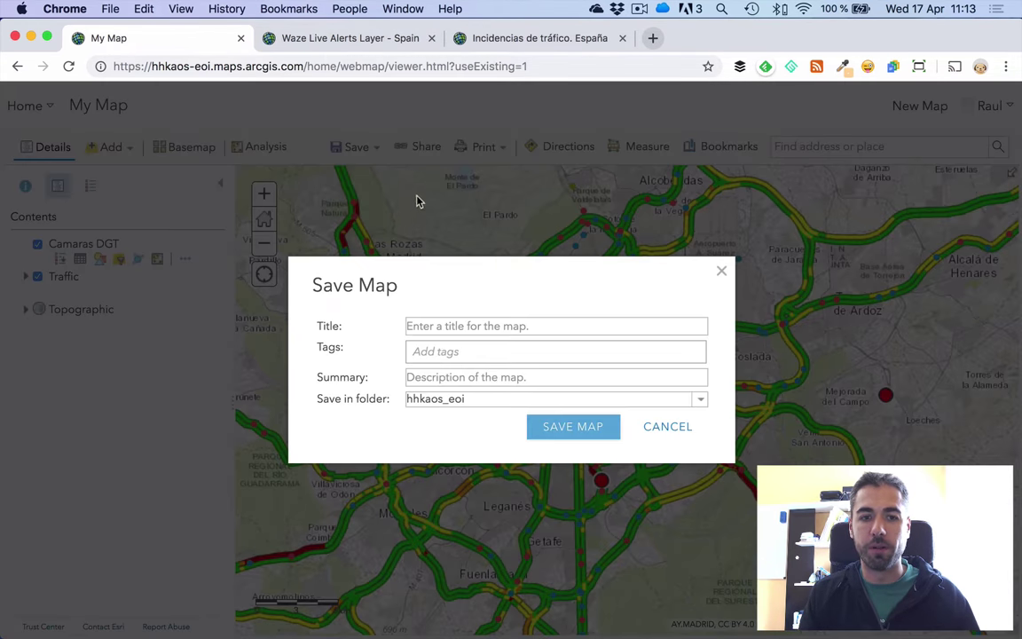
{"action": "left_click", "coordinate": [480, 326]}
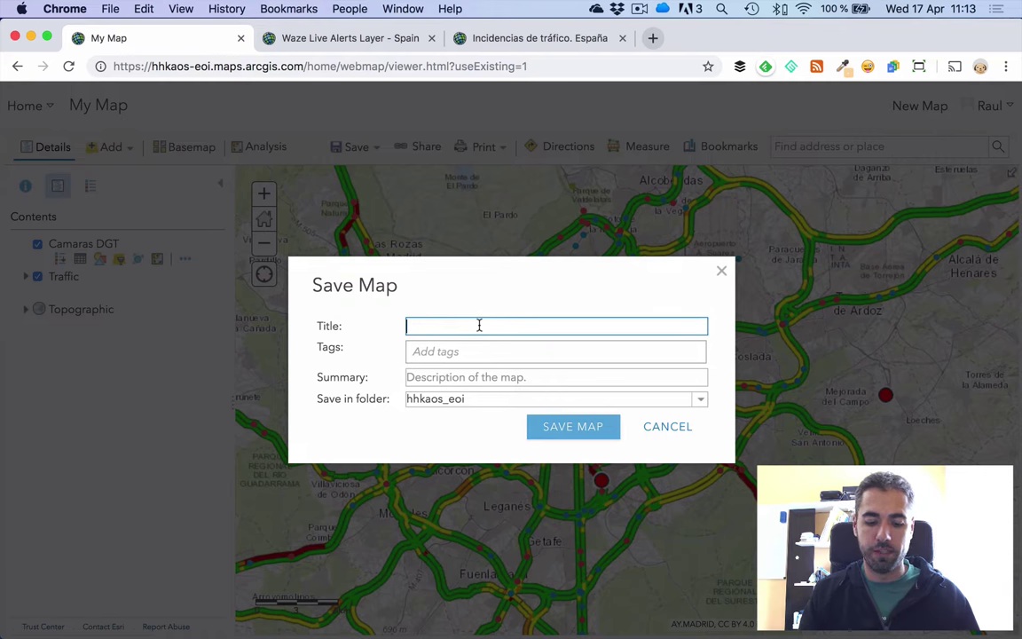
{"action": "type", "text": "Webmap "}
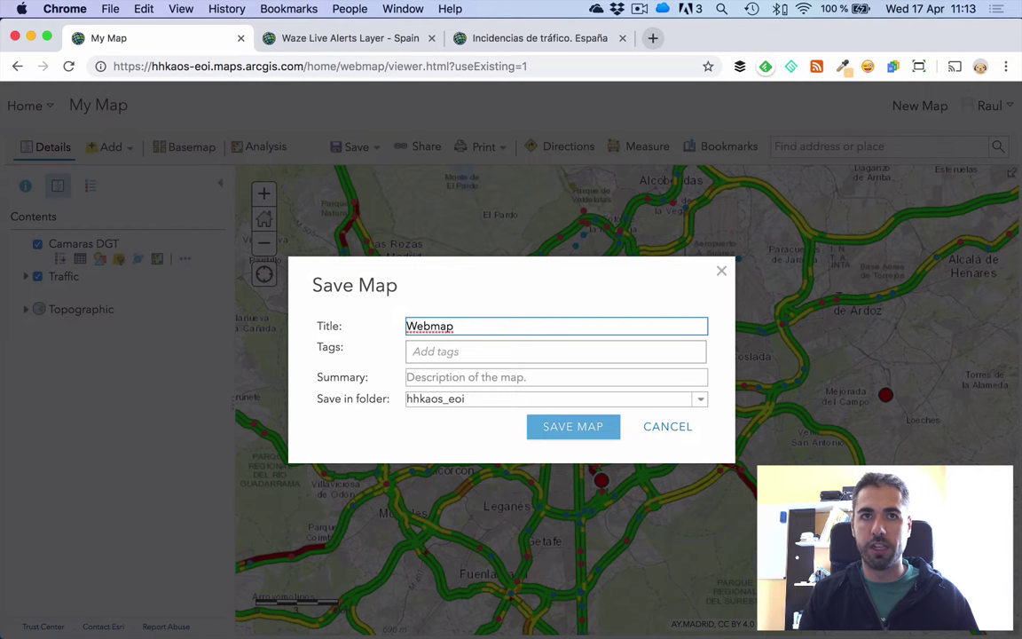
{"action": "type", "text": "Cuadr"}
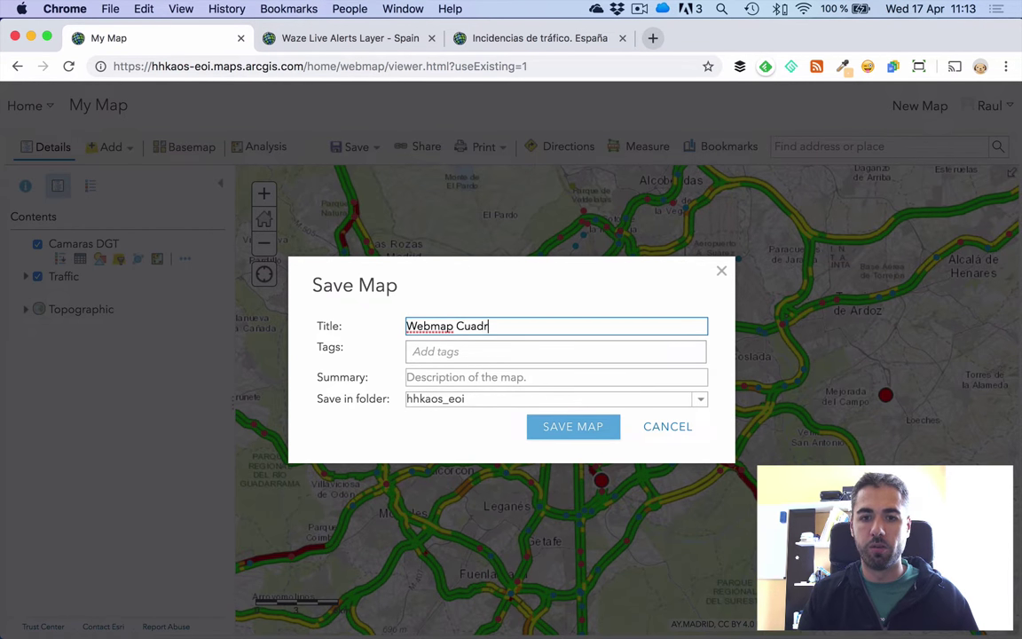
{"action": "type", "text": "o de mando de tr"}
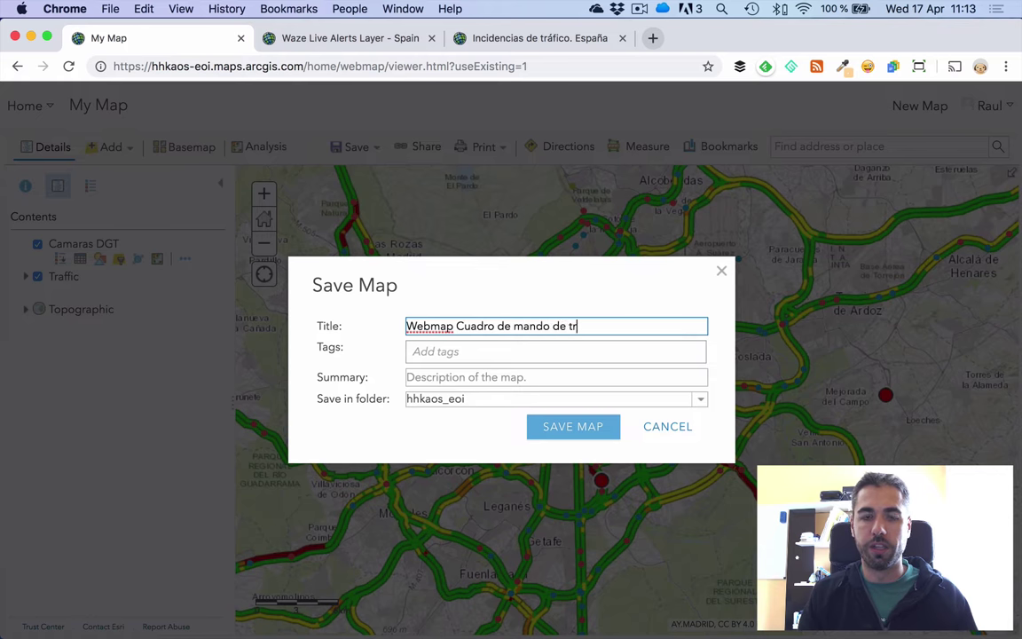
{"action": "type", "text": "áfico en tiempo real"}
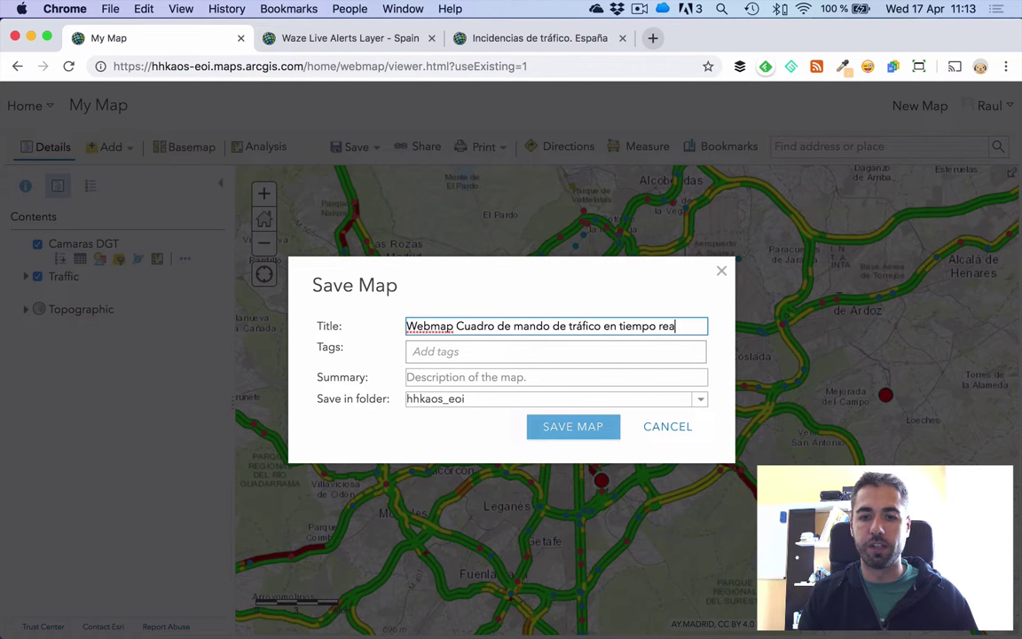
- Add the tags "dgt" and "camaras" to the map being saved
{"action": "key", "text": "Tab"}
{"action": "type", "text": "d"}
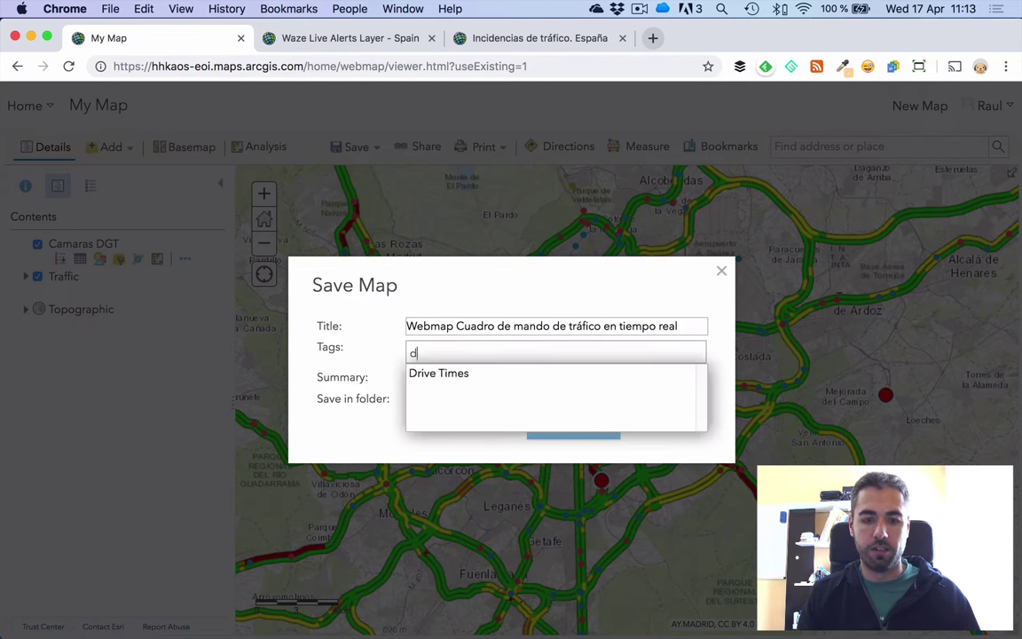
{"action": "type", "text": "gt"}
{"action": "key", "text": "Return"}
{"action": "type", "text": "cmaaras"}
{"action": "key", "text": "Return"}
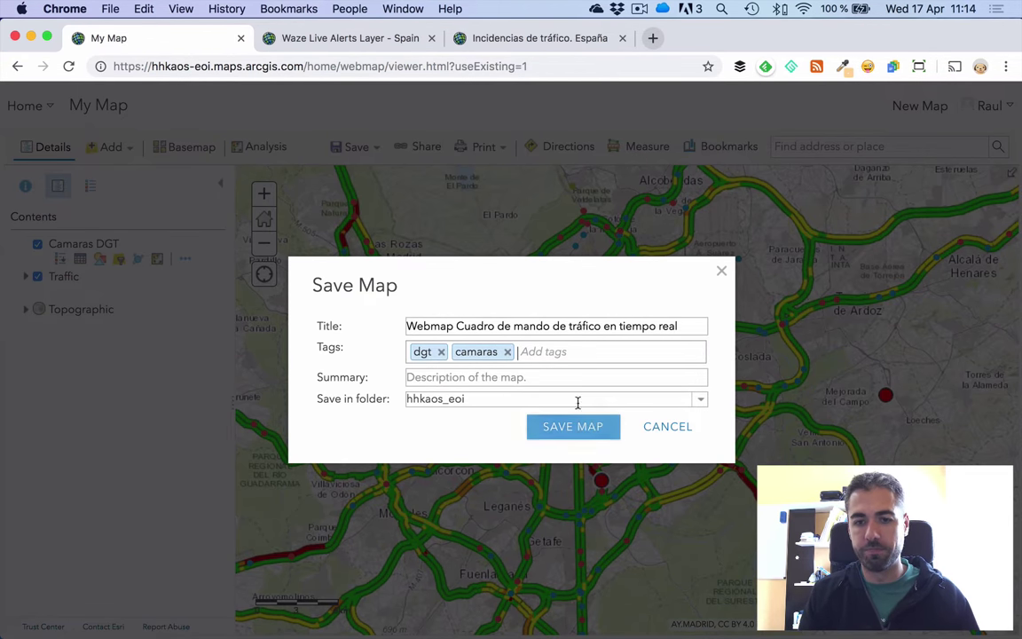
- Enter the summary "Demo EOI" and save the map
{"action": "left_click", "coordinate": [566, 377]}
{"action": "type", "text": "Demo E"}
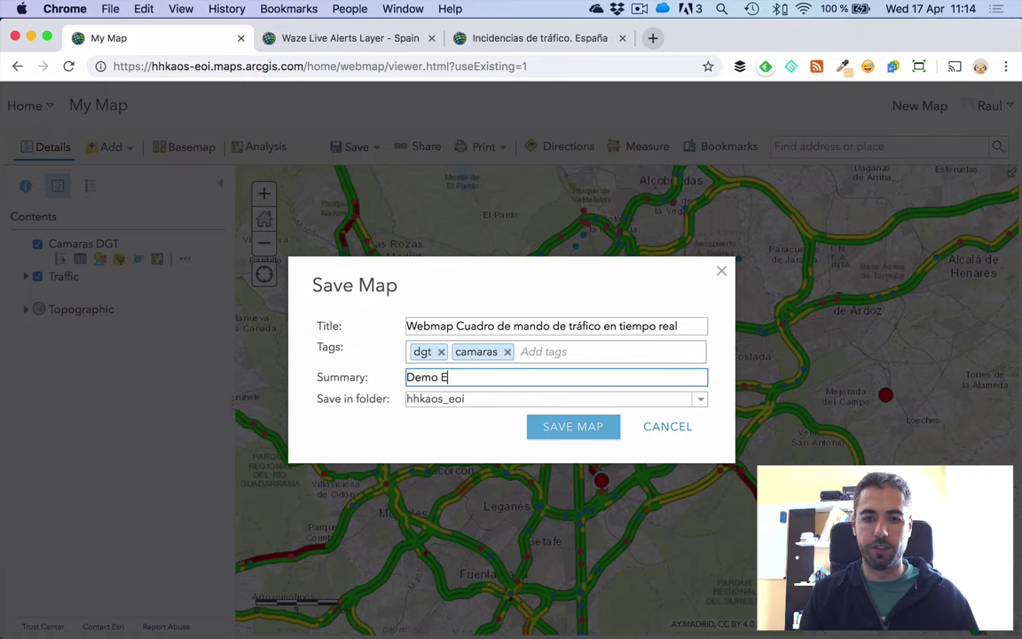
{"action": "type", "text": "OI"}
{"action": "left_click", "coordinate": [571, 431]}
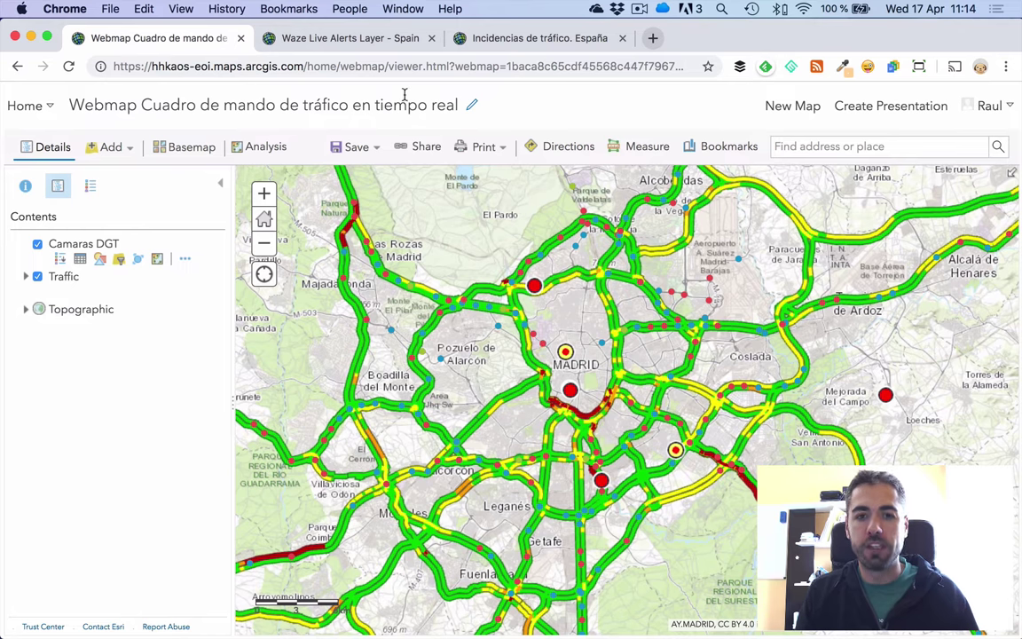
- Review the Waze Live Alerts Layer - Spain item page and copy the layer's service URL
{"action": "left_click", "coordinate": [347, 39]}
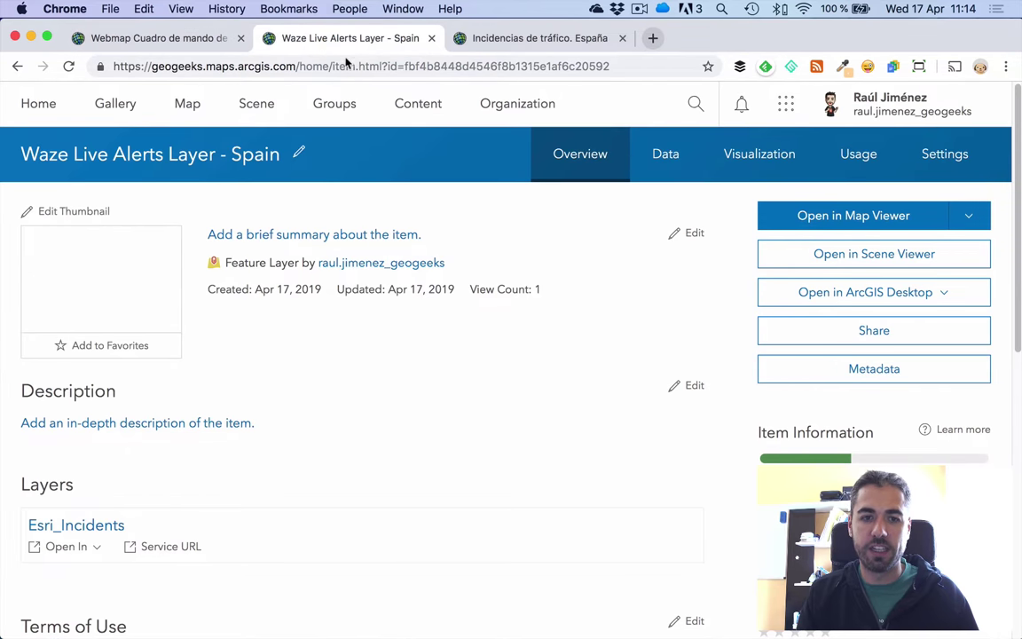
{"action": "left_click_drag", "start_coordinate": [50, 149], "coordinate": [142, 150]}
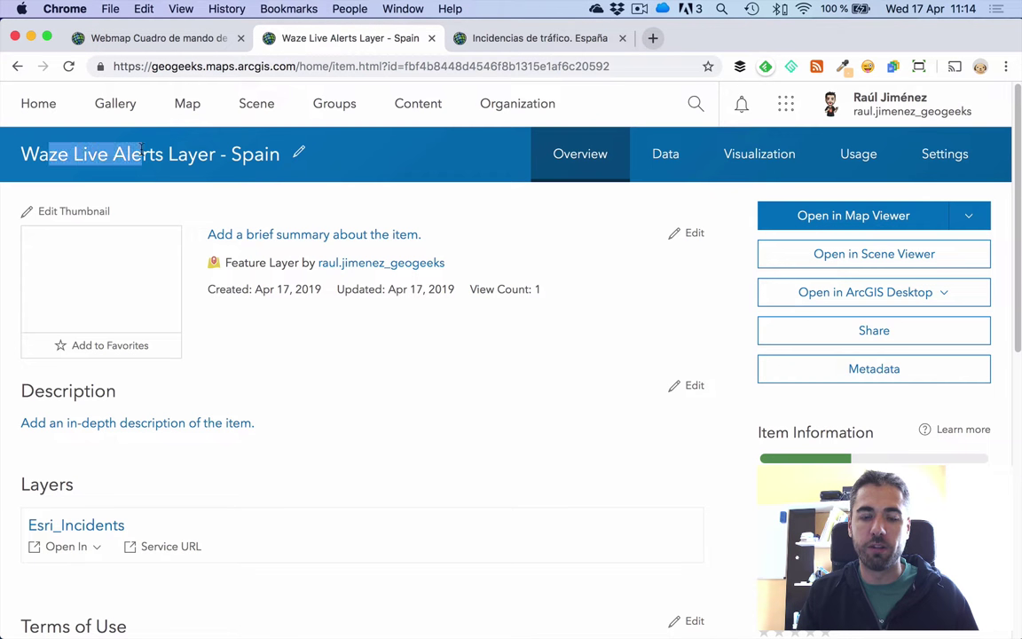
{"action": "scroll", "coordinate": [590, 328], "scroll_direction": "down", "scroll_amount": 1}
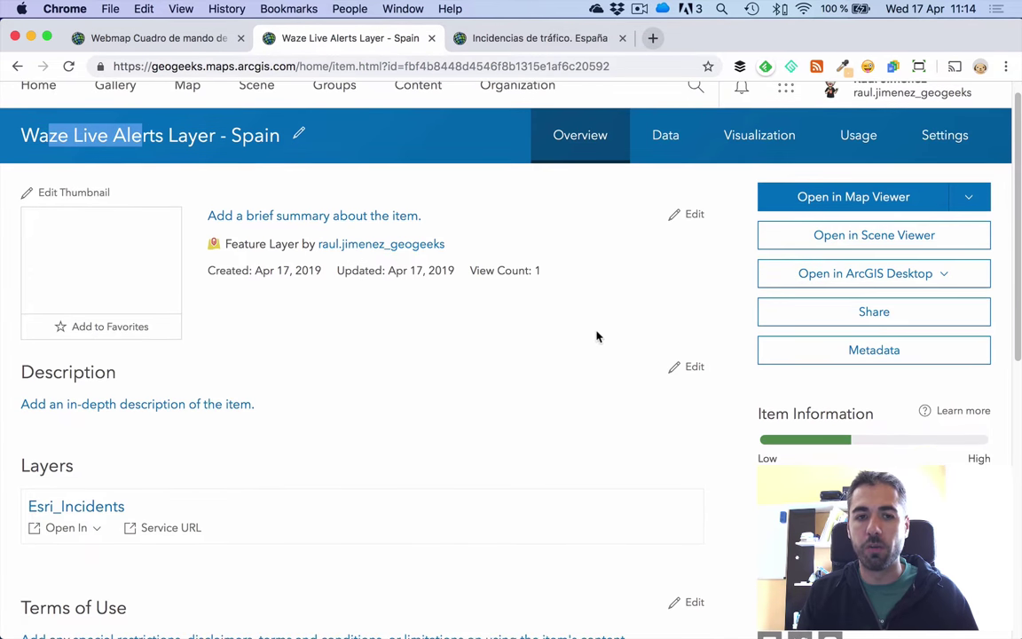
{"action": "scroll", "coordinate": [598, 337], "scroll_direction": "down", "scroll_amount": 2}
{"action": "scroll", "coordinate": [599, 338], "scroll_direction": "up", "scroll_amount": 3}
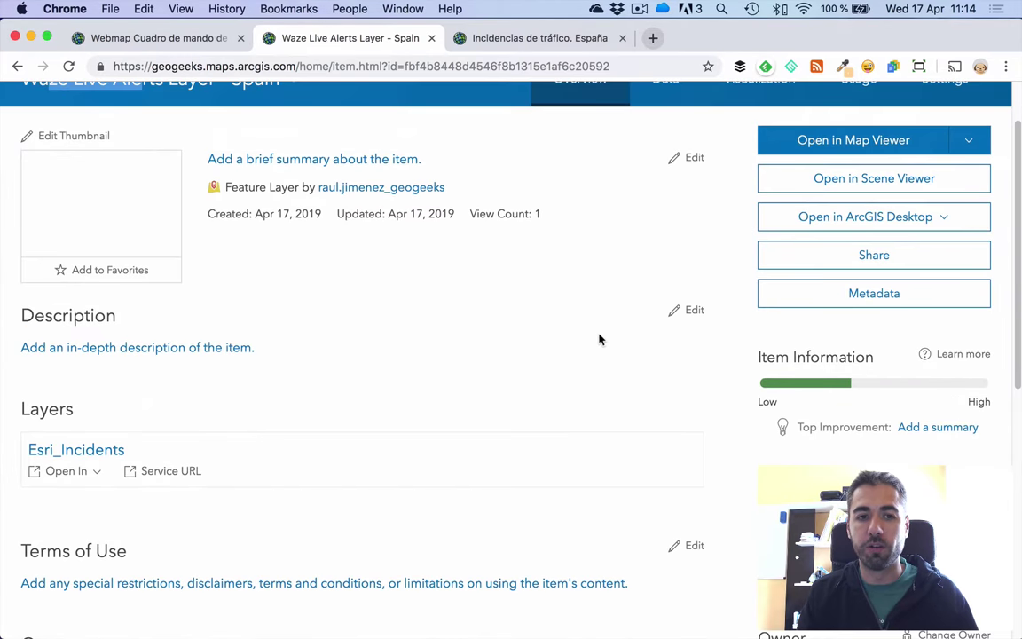
{"action": "scroll", "coordinate": [599, 339], "scroll_direction": "down", "scroll_amount": 1}
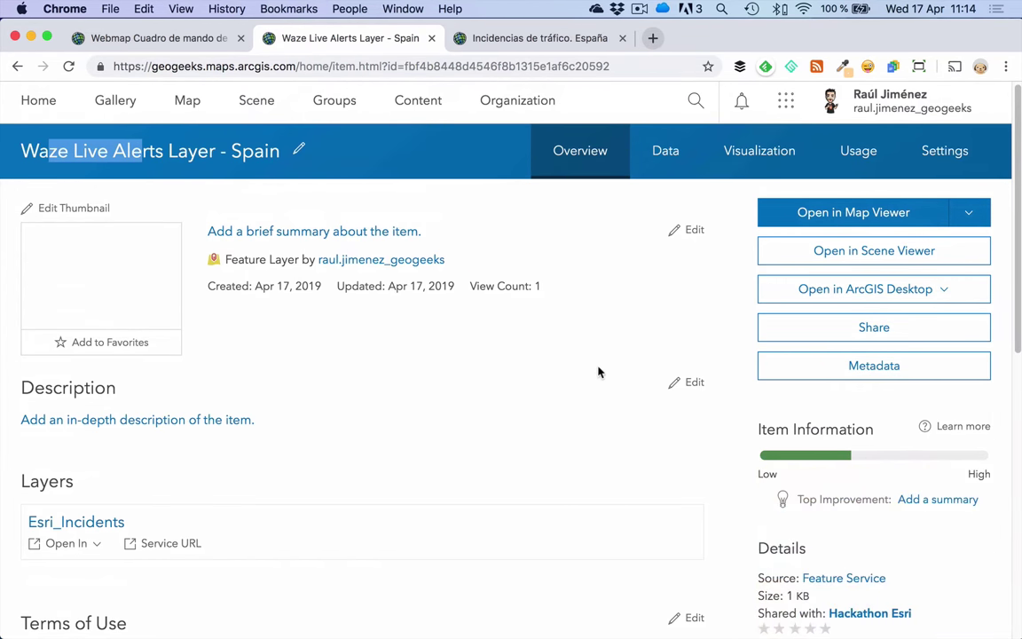
{"action": "scroll", "coordinate": [593, 378], "scroll_direction": "down", "scroll_amount": 10}
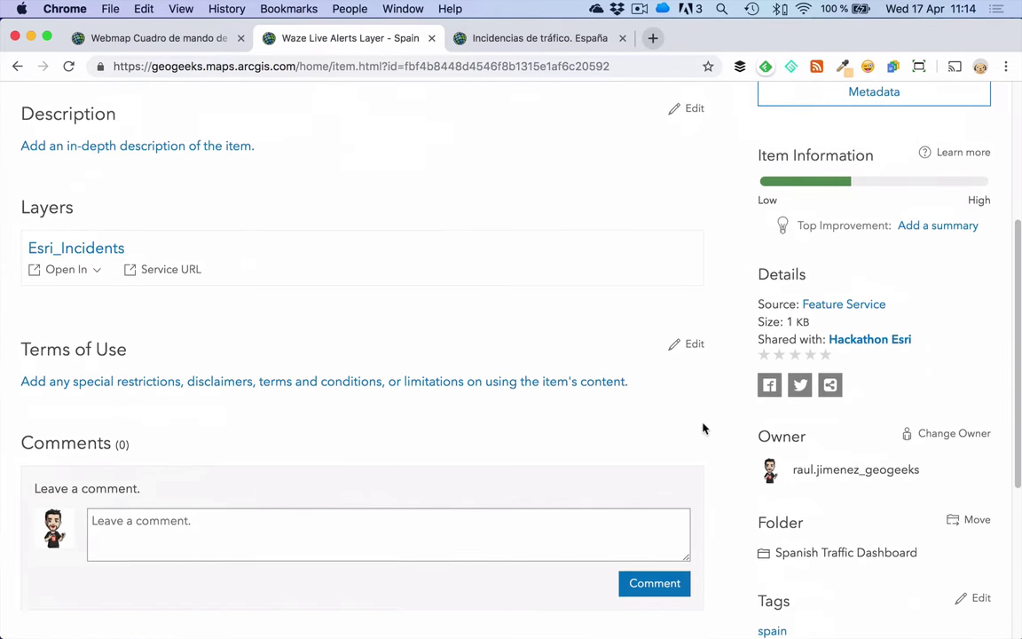
{"action": "left_click", "coordinate": [958, 583]}
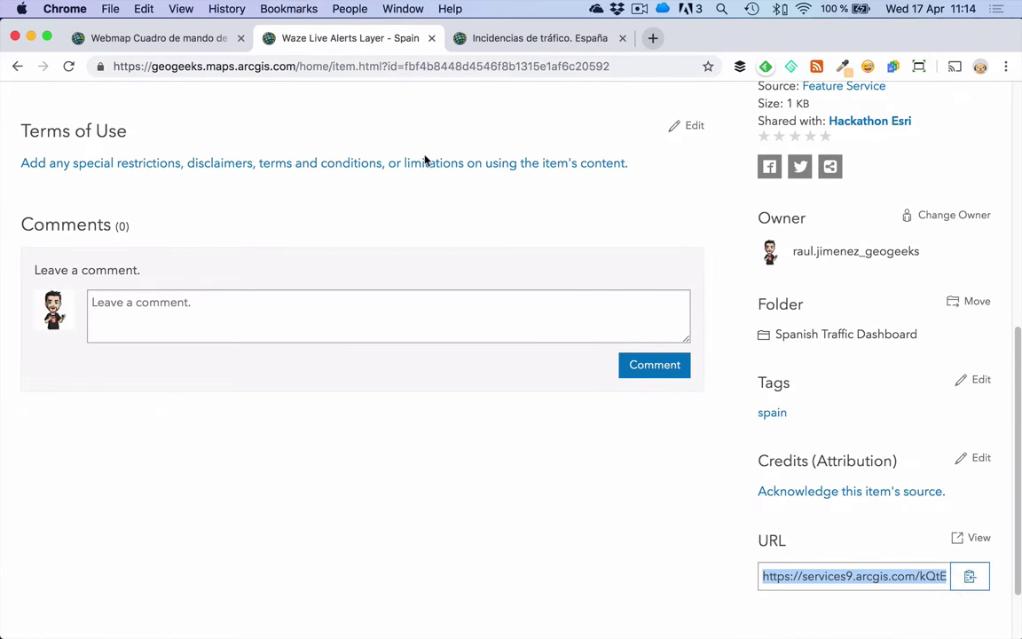
- Try to add the copied Waze_Data service URL to the web map as an ArcGIS Server web service layer
{"action": "left_click", "coordinate": [131, 43]}
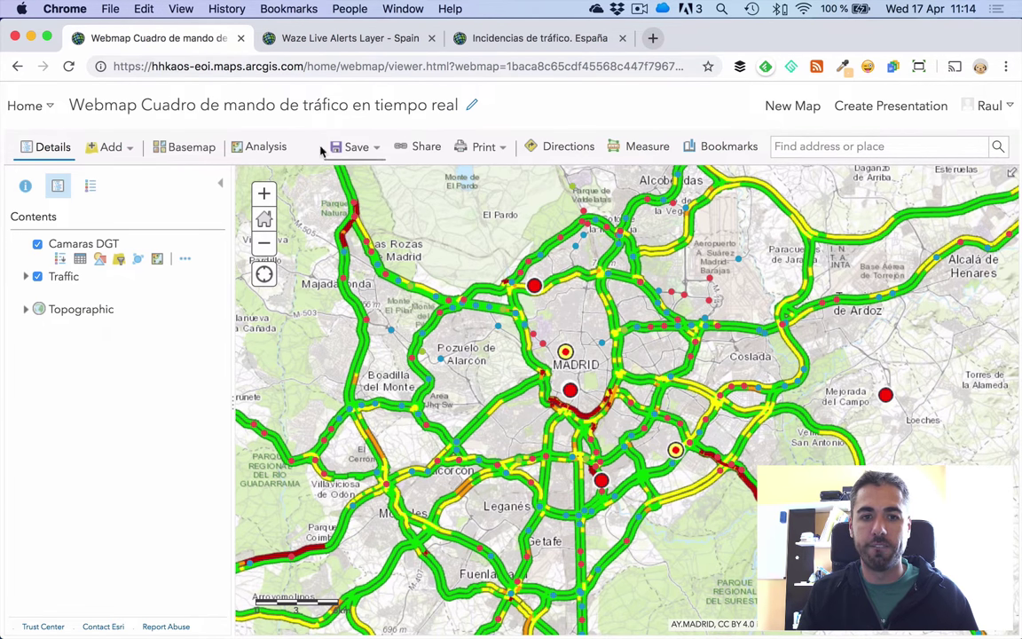
{"action": "left_click", "coordinate": [115, 148]}
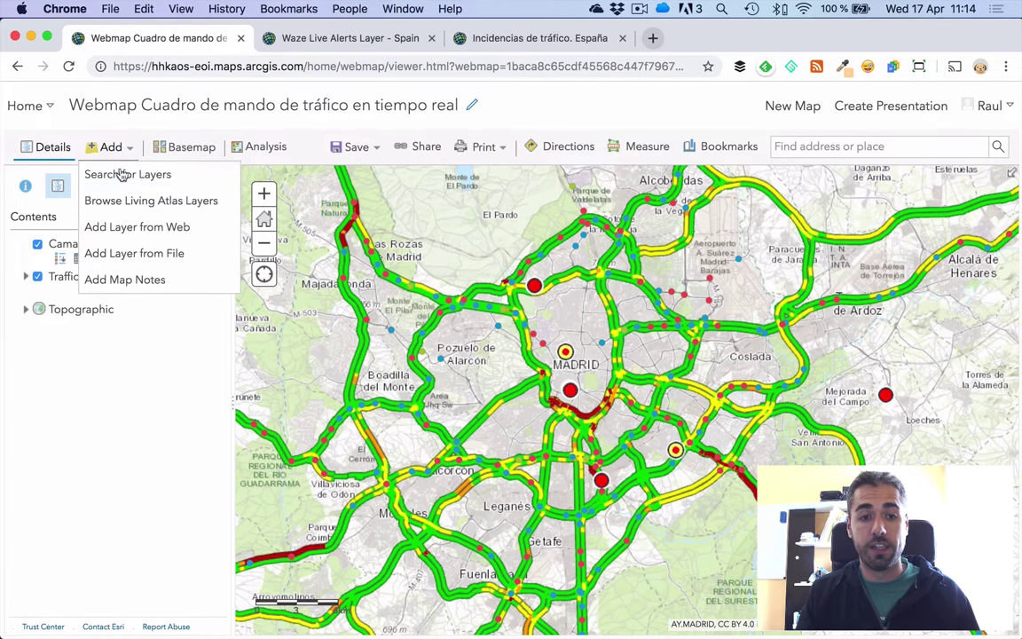
{"action": "left_click", "coordinate": [131, 225]}
{"action": "left_click", "coordinate": [397, 353]}
{"action": "key", "text": "super+v"}
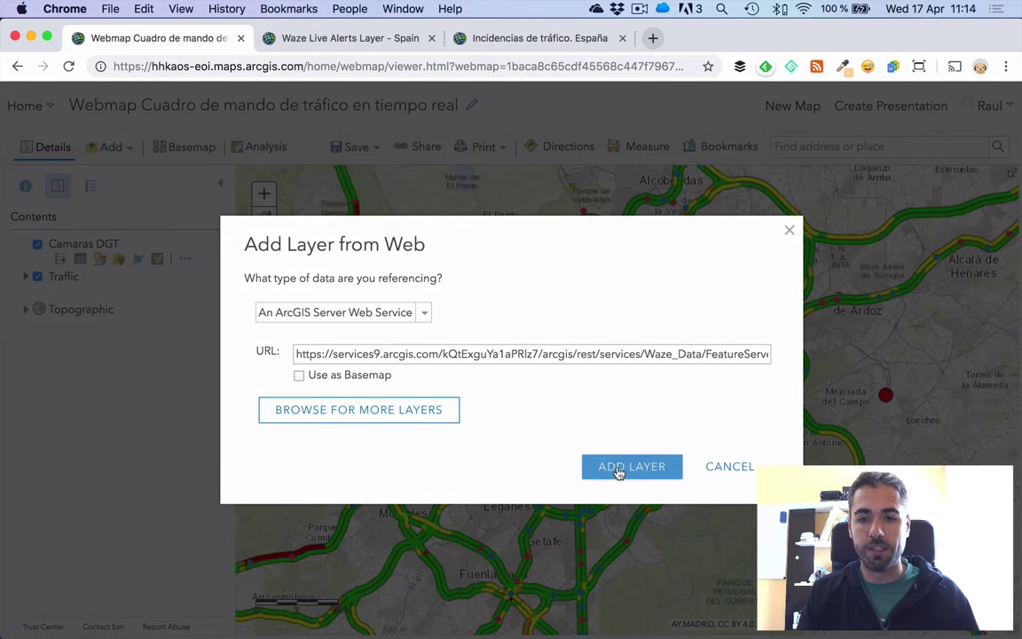
{"action": "left_click", "coordinate": [618, 472]}
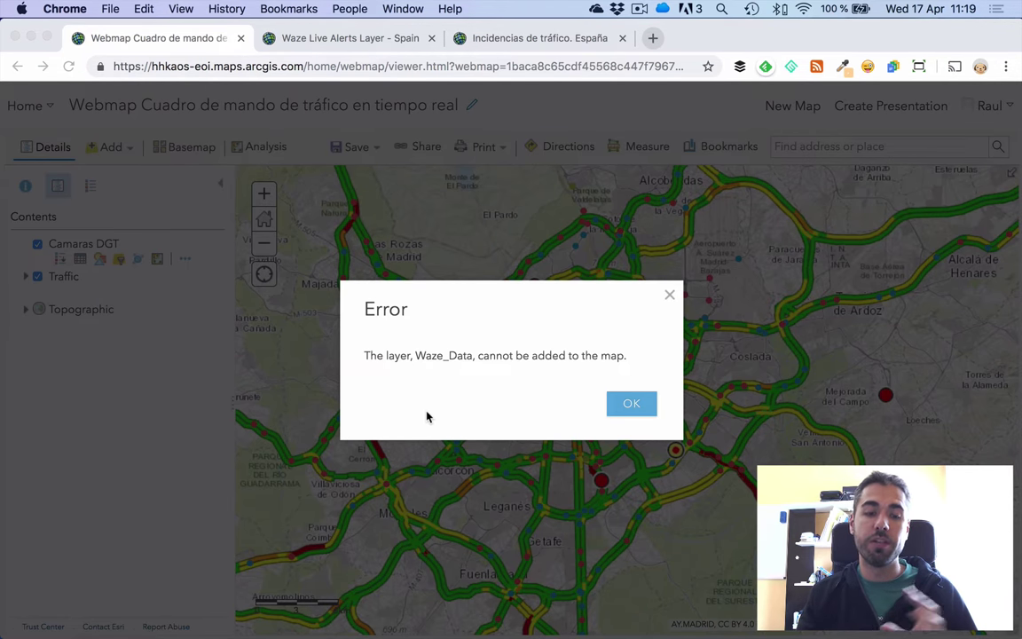
- Bring the geogeeks copy of the traffic web map into the main browser window and close the other organization's copy
{"action": "left_click", "coordinate": [211, 71]}
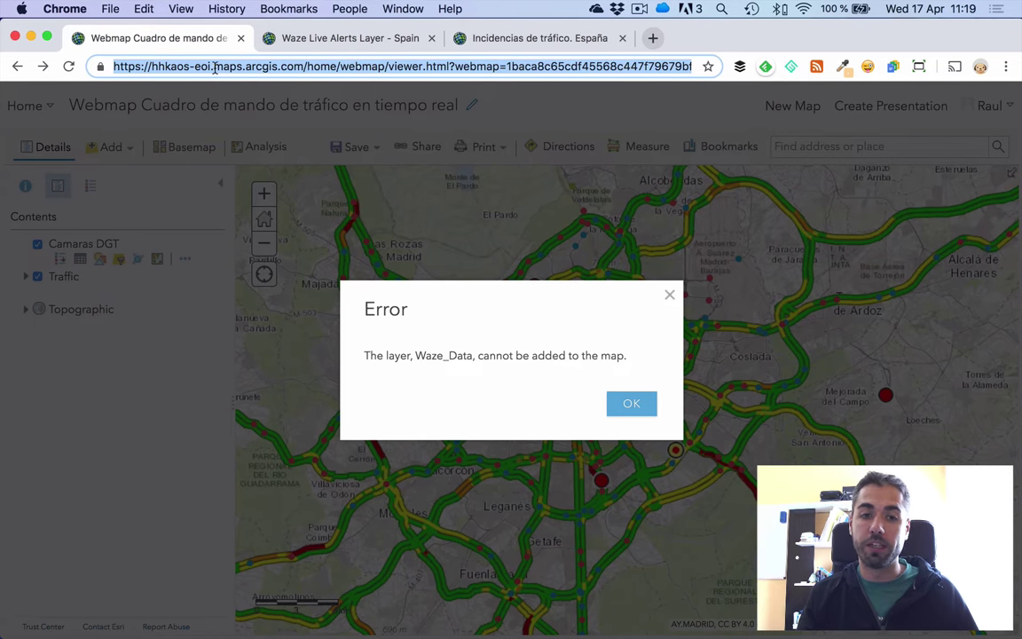
{"action": "left_click", "coordinate": [213, 68]}
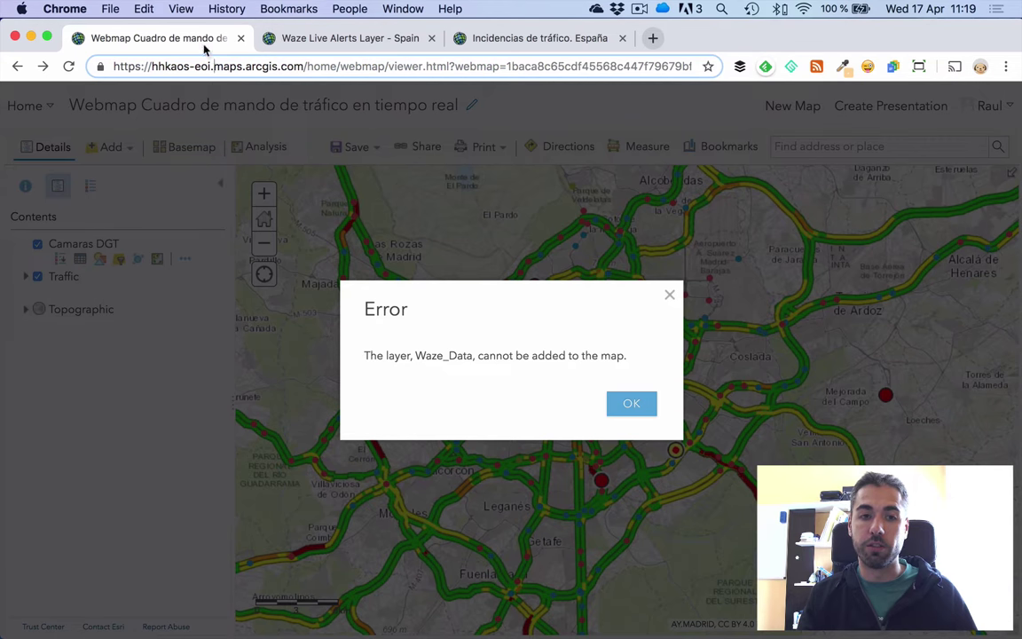
{"action": "left_click_drag", "start_coordinate": [210, 67], "coordinate": [142, 55]}
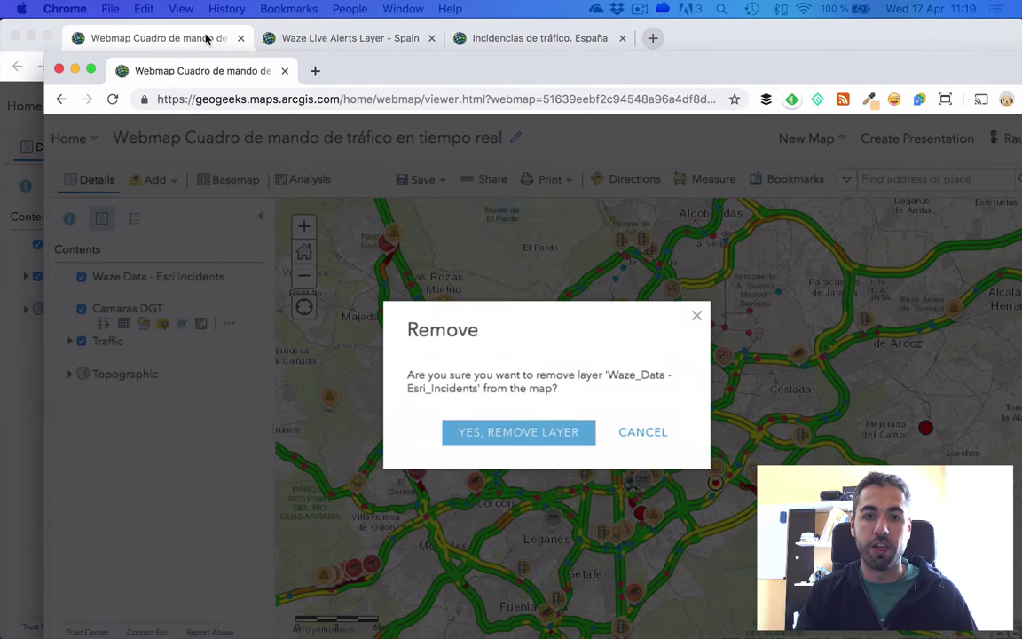
{"action": "left_click_drag", "start_coordinate": [206, 40], "coordinate": [207, 39]}
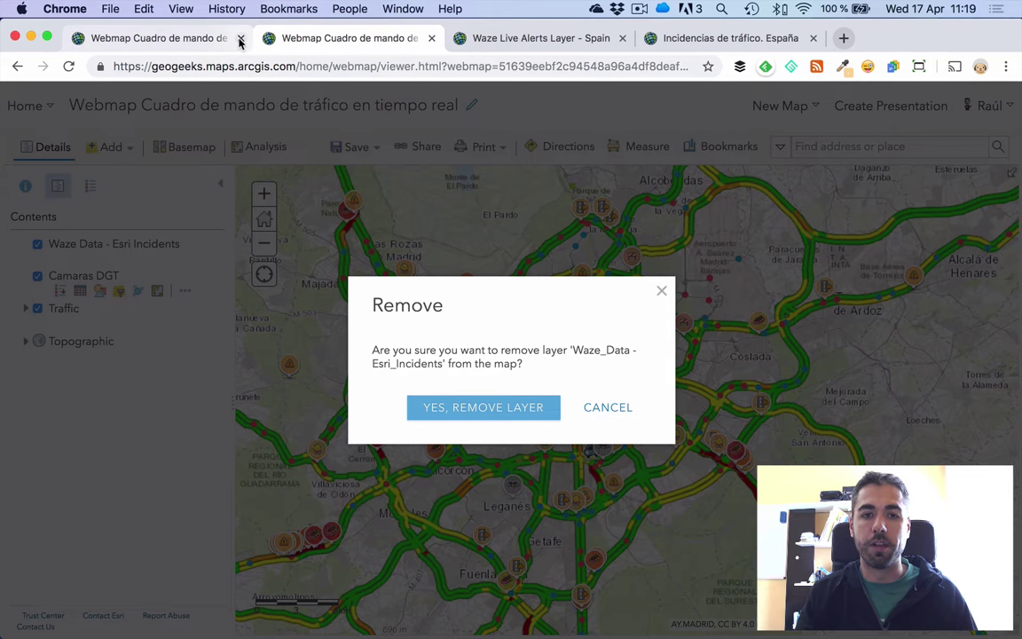
{"action": "left_click", "coordinate": [167, 38]}
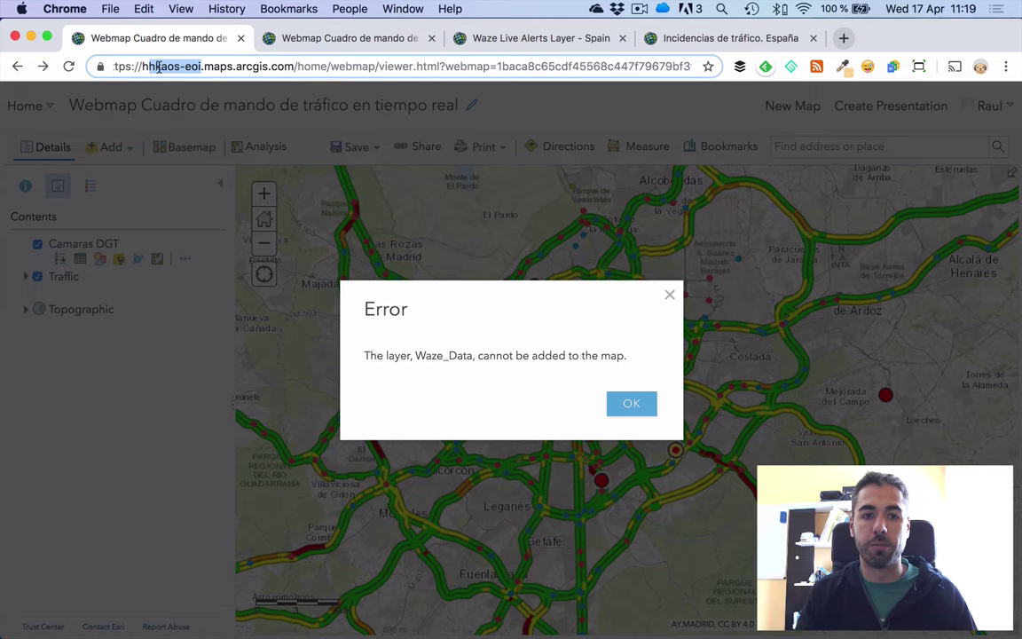
{"action": "left_click", "coordinate": [241, 39]}
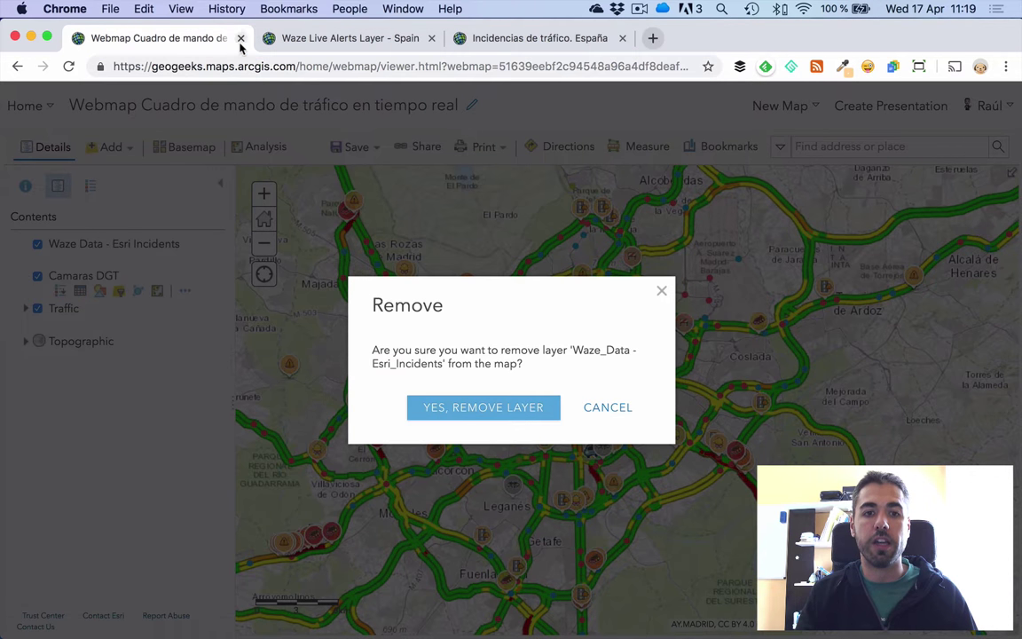
{"action": "double_click", "coordinate": [182, 67]}
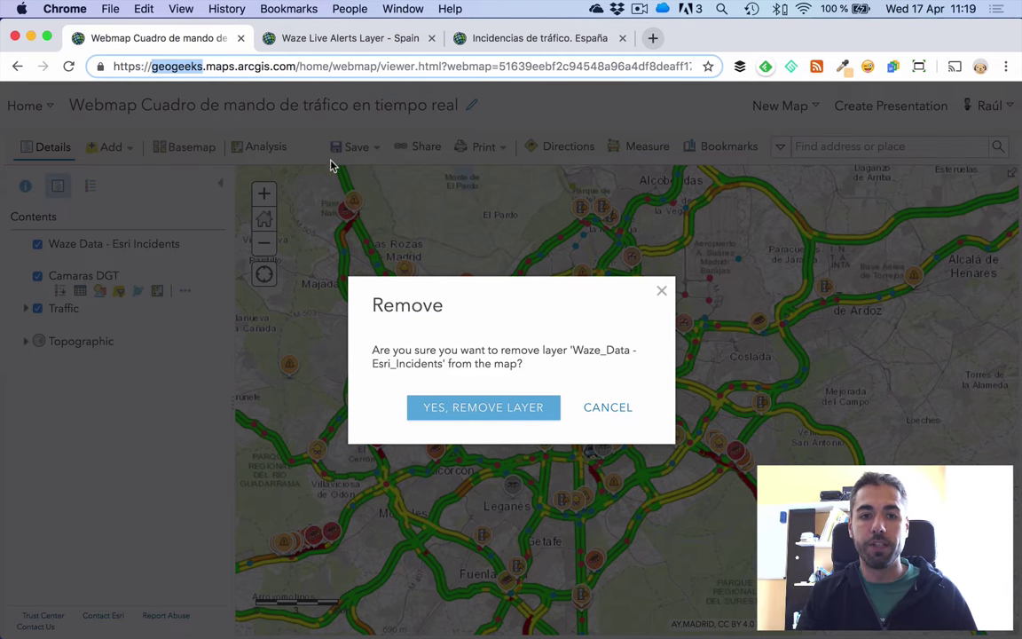
- Remove the Waze_Data - Esri_Incidents layer, and add it again as an ArcGIS Server web service from the item's copied URL
{"action": "left_click", "coordinate": [526, 414]}
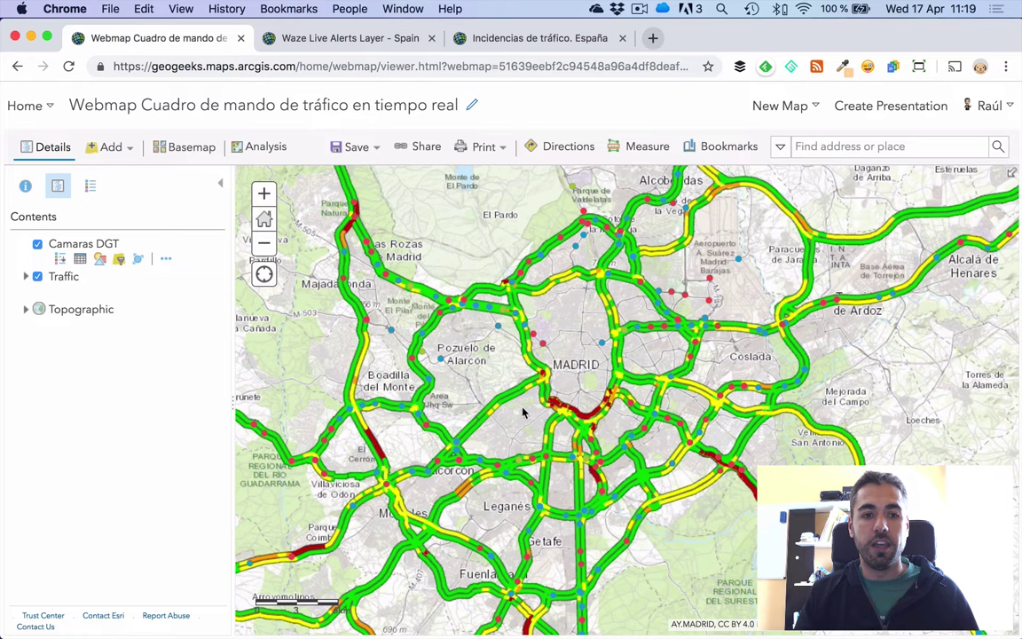
{"action": "left_click", "coordinate": [110, 148]}
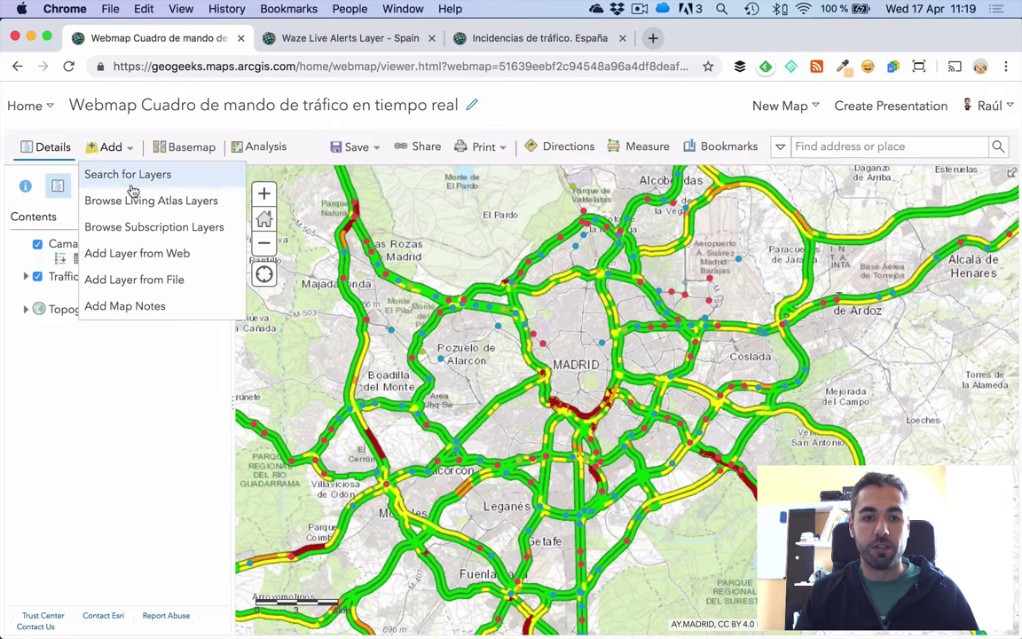
{"action": "left_click", "coordinate": [159, 255]}
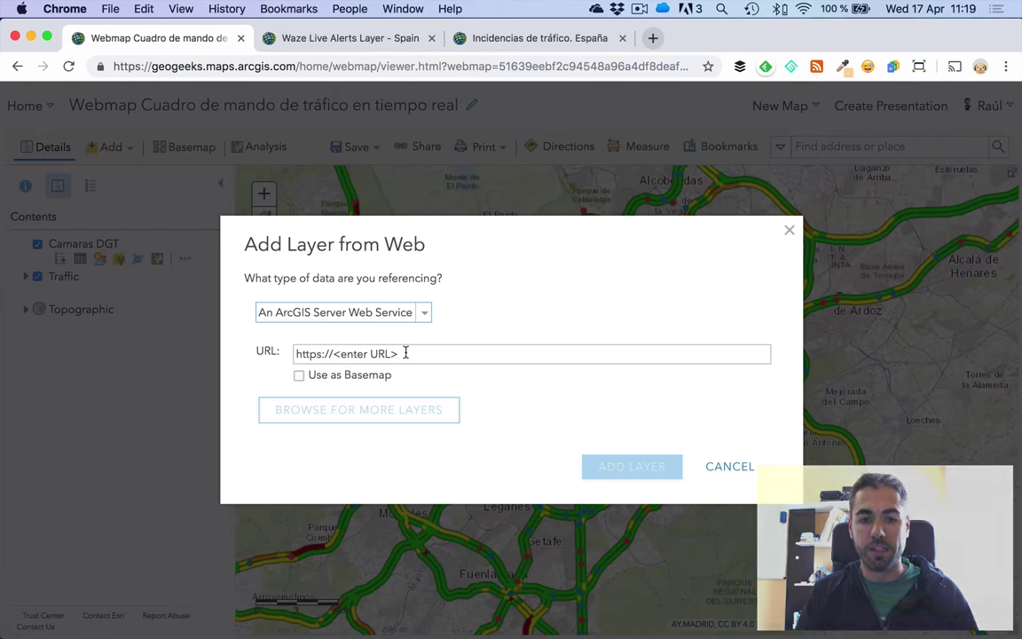
{"action": "left_click", "coordinate": [346, 37]}
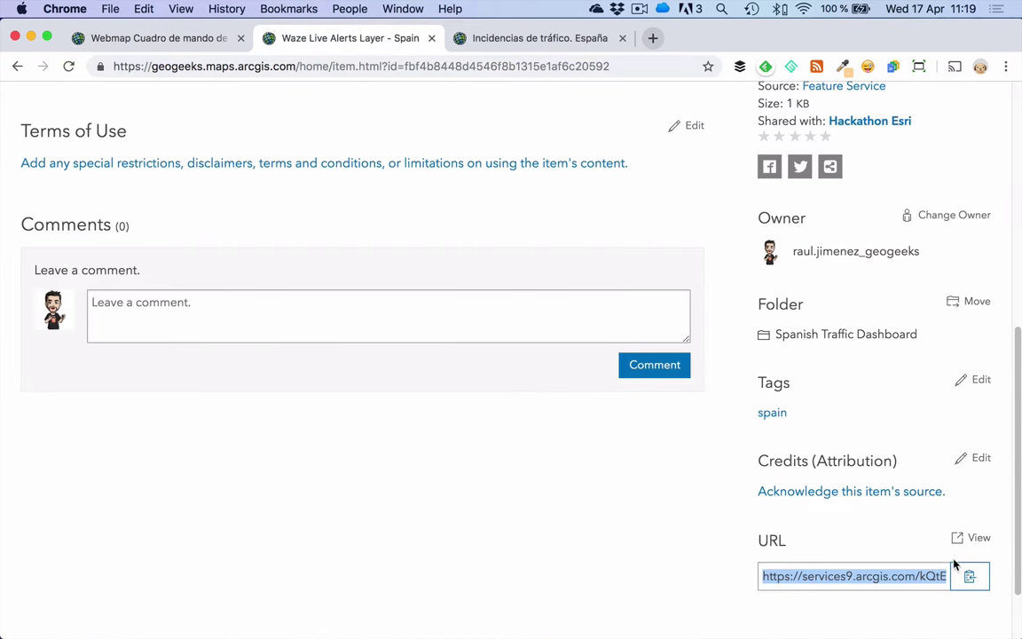
{"action": "left_click", "coordinate": [169, 39]}
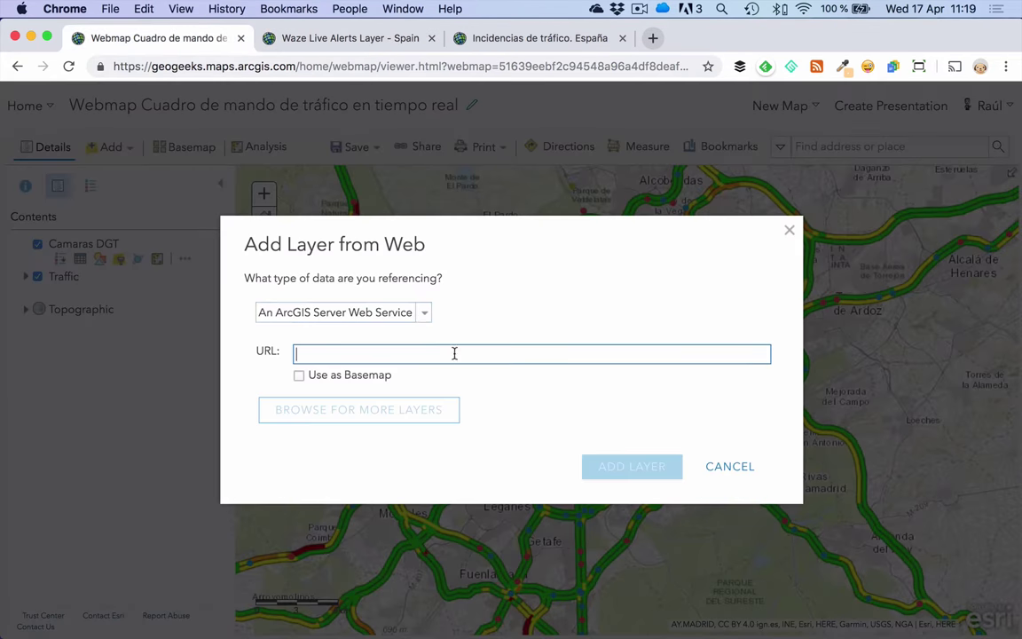
{"action": "key", "text": "super+v"}
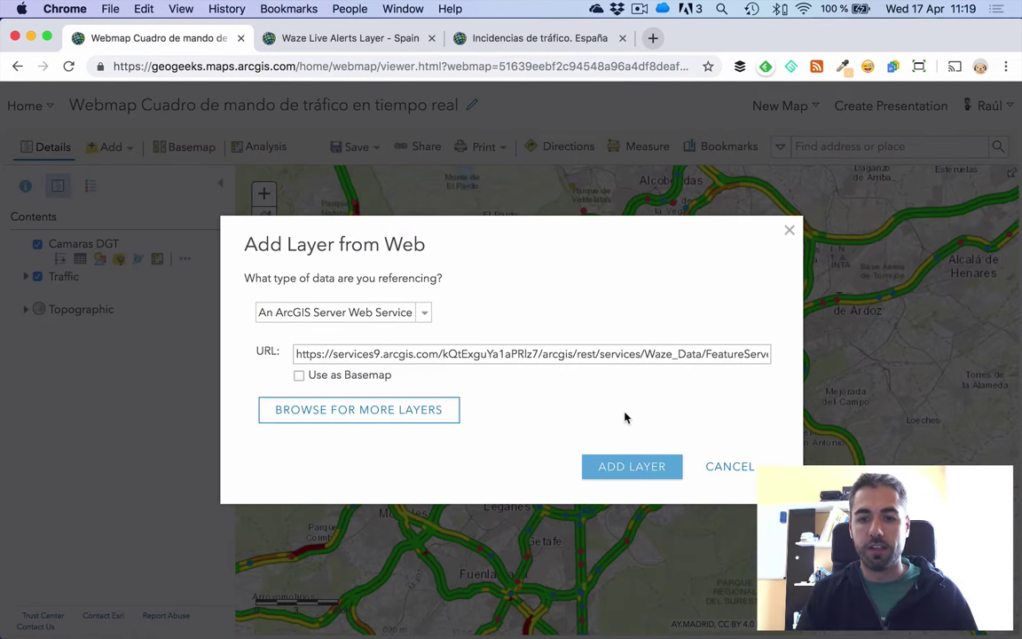
{"action": "left_click", "coordinate": [631, 466]}
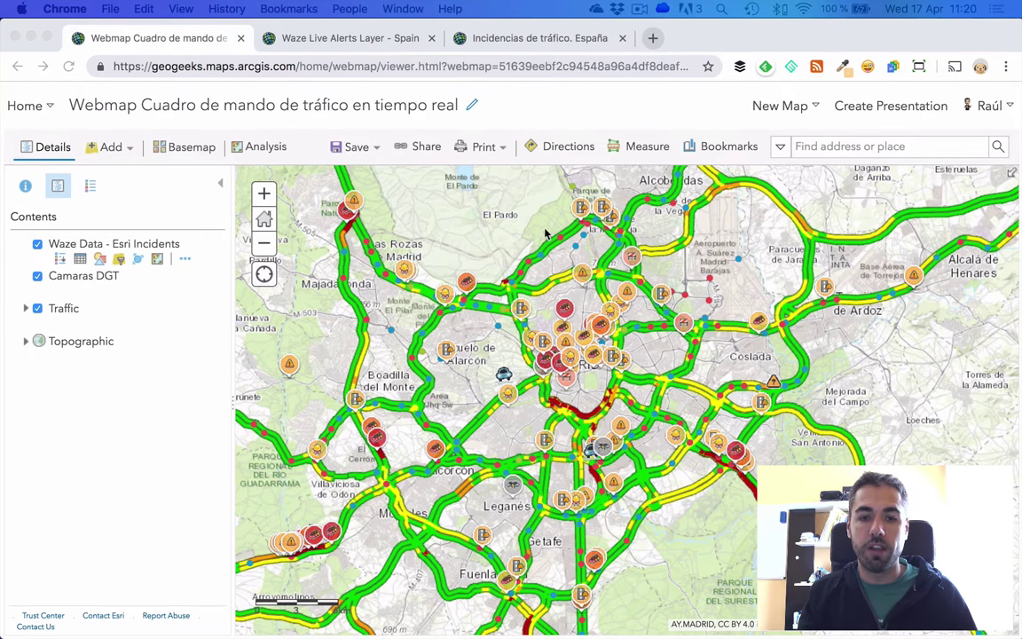
- Examine the coverage of the Waze incidents at different scales around Madrid, across Spain, the Pyrenees and southern France
{"action": "left_click", "coordinate": [676, 260]}
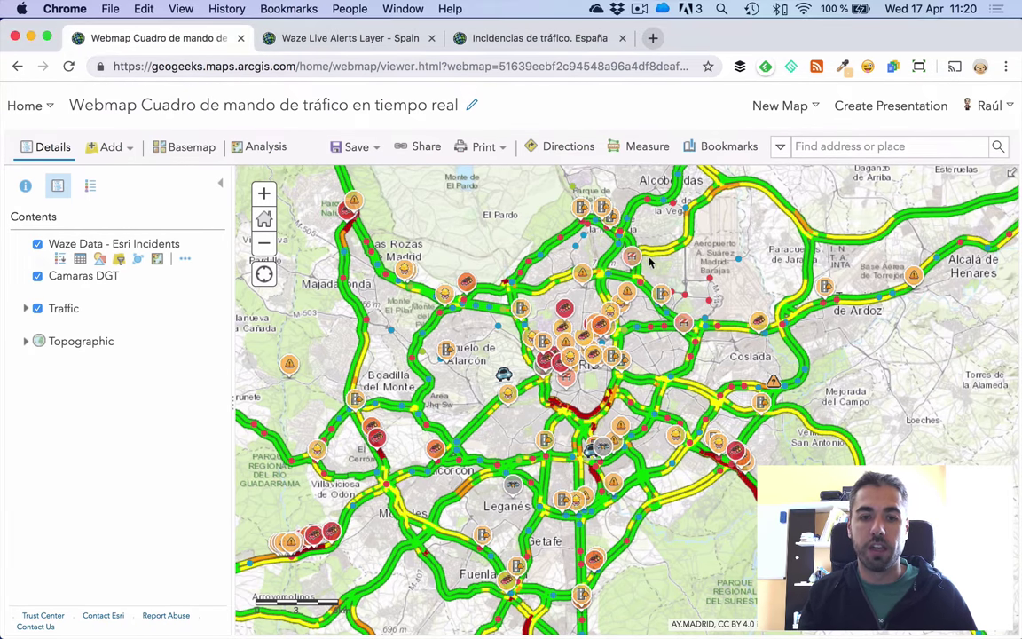
{"action": "left_click", "coordinate": [266, 245]}
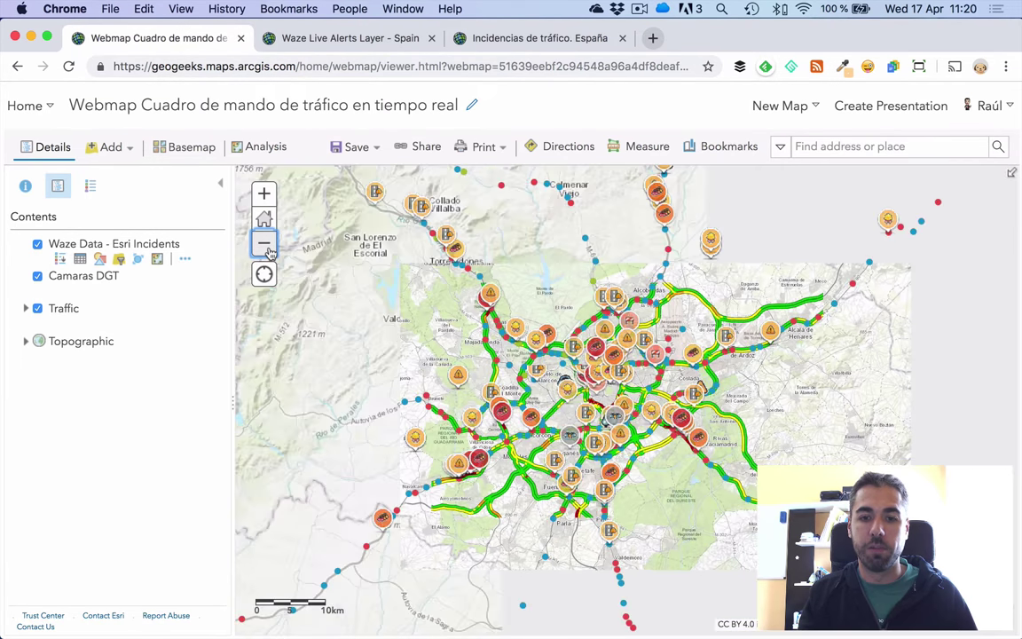
{"action": "left_click", "coordinate": [268, 247]}
{"action": "left_click", "coordinate": [269, 252]}
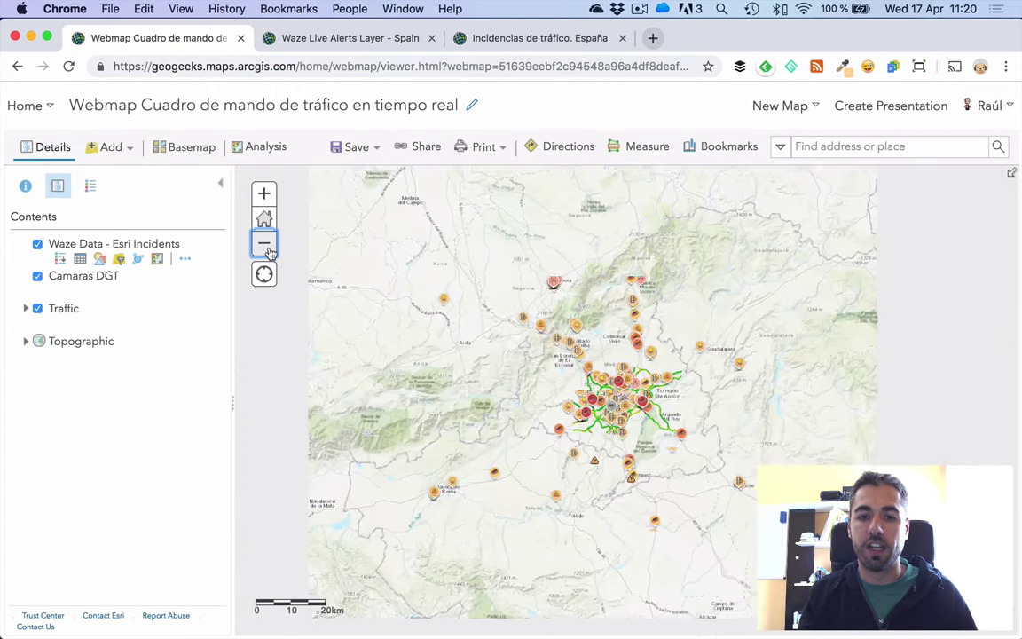
{"action": "left_click", "coordinate": [269, 252]}
{"action": "left_click", "coordinate": [269, 252]}
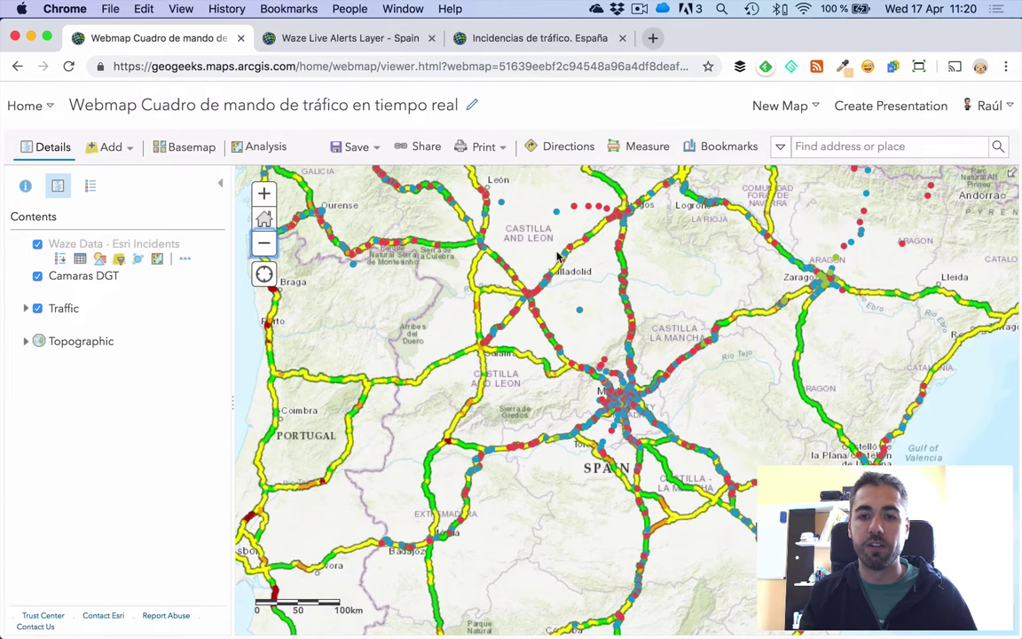
{"action": "left_click_drag", "start_coordinate": [794, 372], "coordinate": [630, 507]}
{"action": "scroll", "coordinate": [595, 500], "scroll_direction": "up", "scroll_amount": 2}
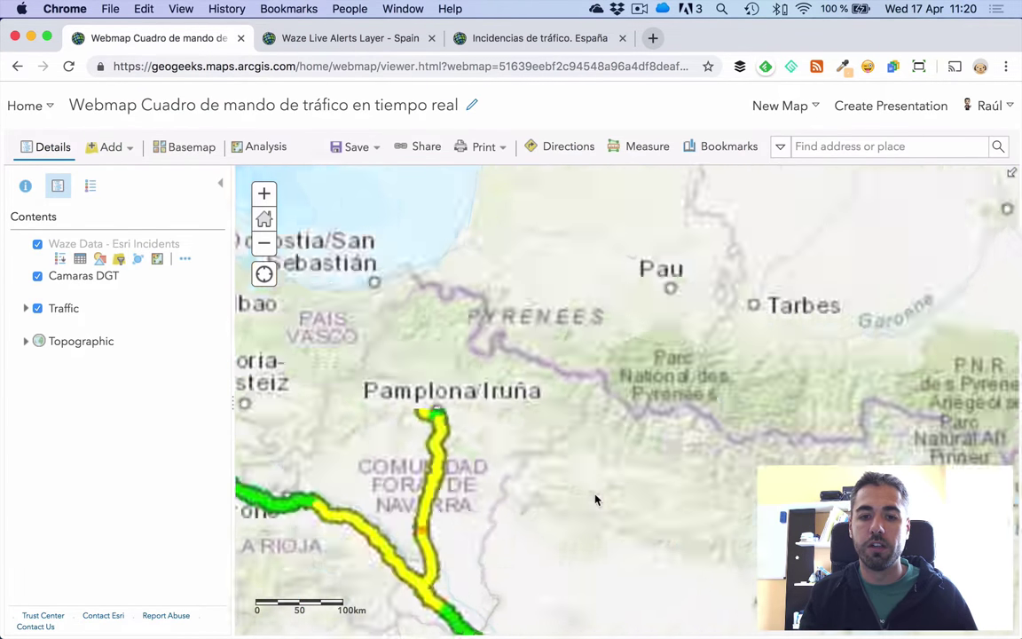
{"action": "scroll", "coordinate": [634, 356], "scroll_direction": "up", "scroll_amount": 2}
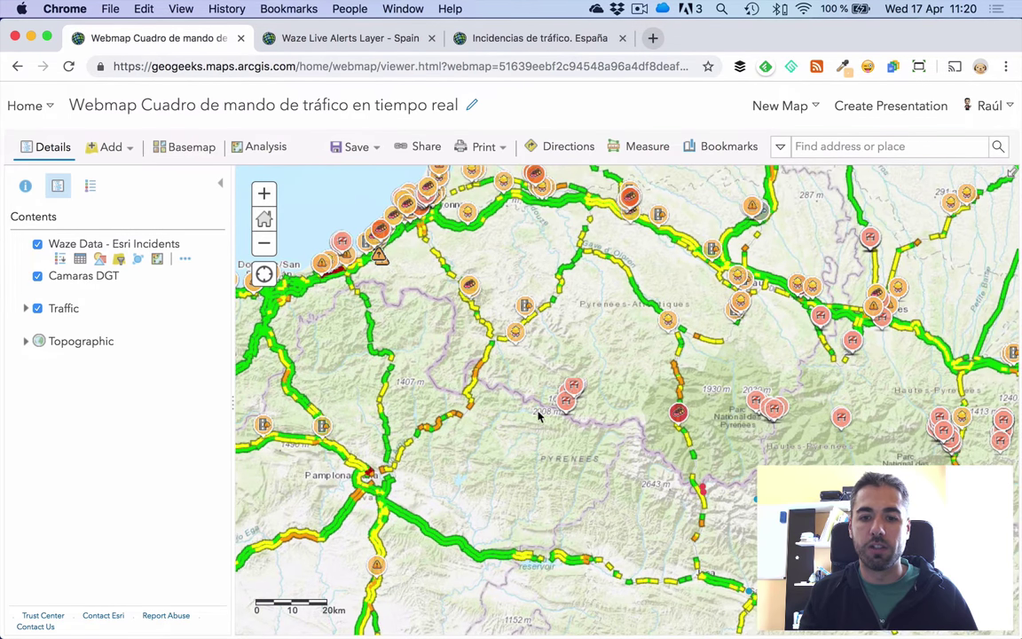
{"action": "left_click_drag", "start_coordinate": [679, 337], "coordinate": [522, 451]}
{"action": "left_click_drag", "start_coordinate": [554, 287], "coordinate": [541, 381]}
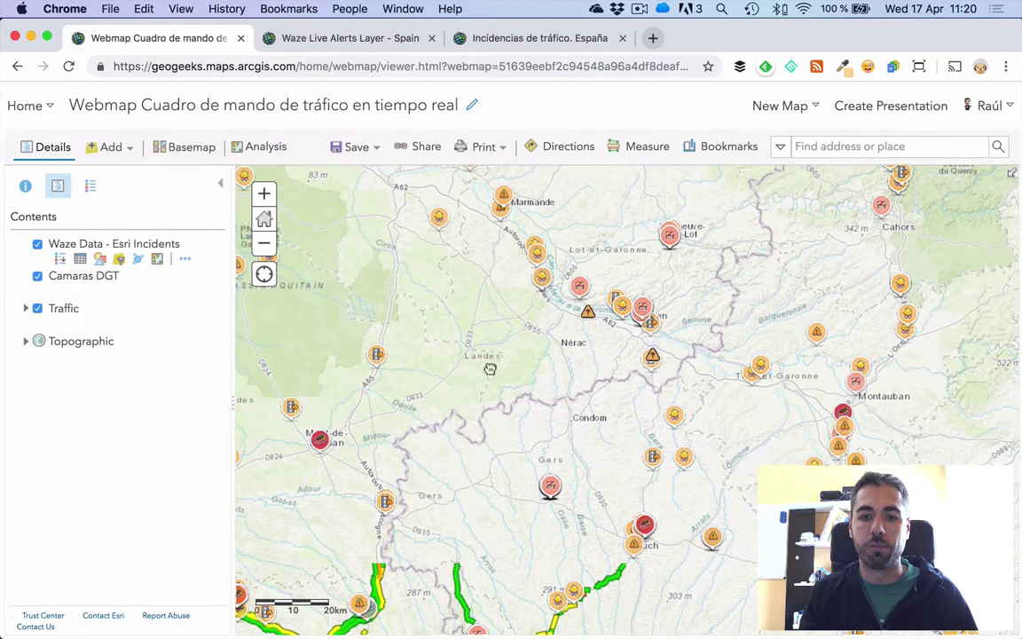
{"action": "left_click_drag", "start_coordinate": [443, 568], "coordinate": [588, 417]}
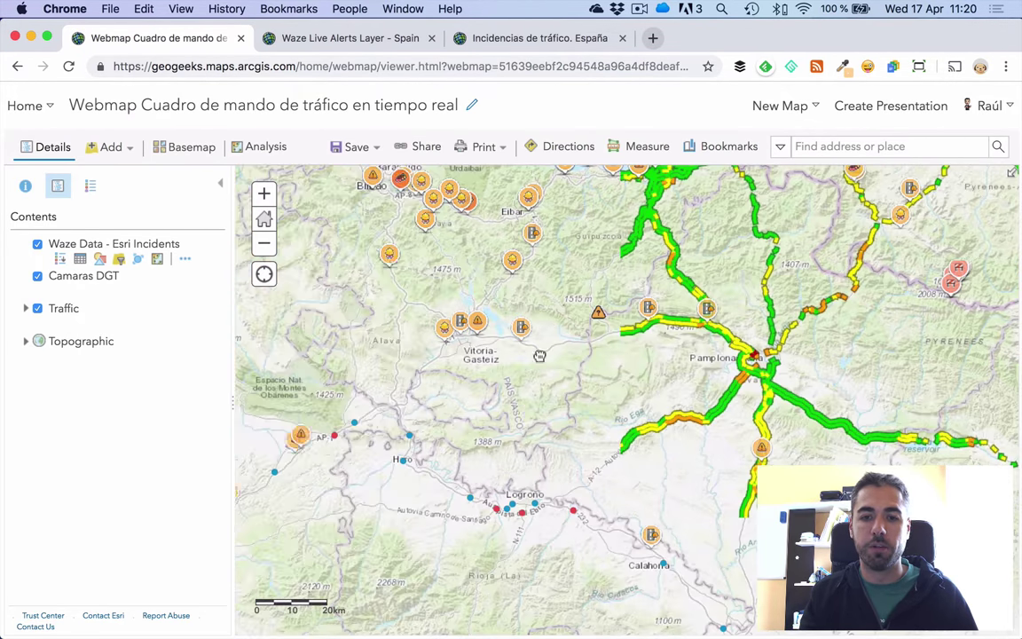
- Check the filter options of the Waze_Data - Esri_Incidents layer and leave them without applying a filter
{"action": "left_click_drag", "start_coordinate": [267, 390], "coordinate": [559, 334]}
{"action": "left_click_drag", "start_coordinate": [481, 380], "coordinate": [615, 259]}
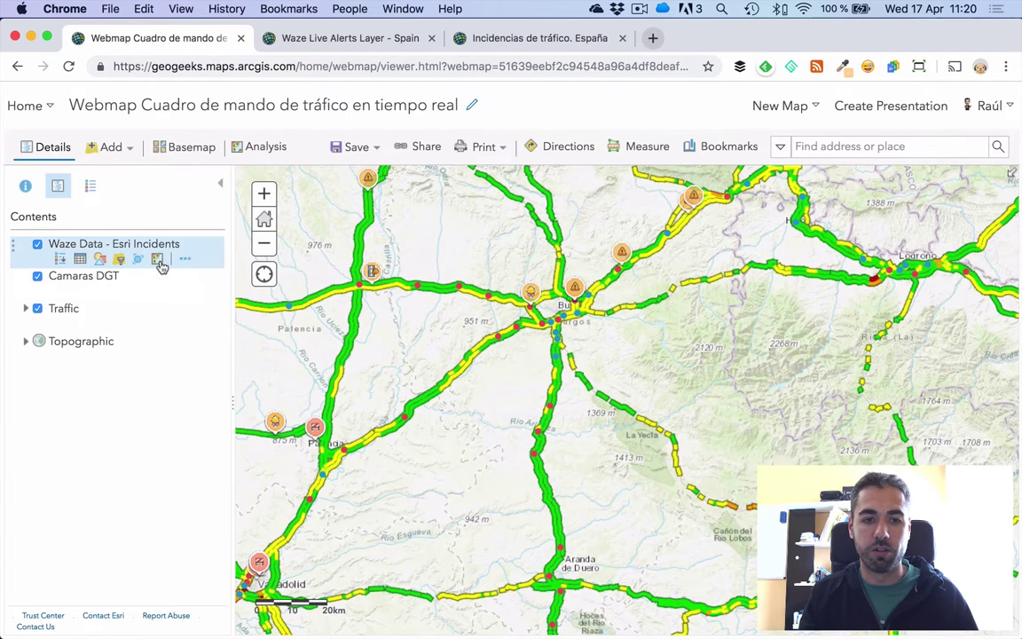
{"action": "left_click_drag", "start_coordinate": [396, 379], "coordinate": [407, 368]}
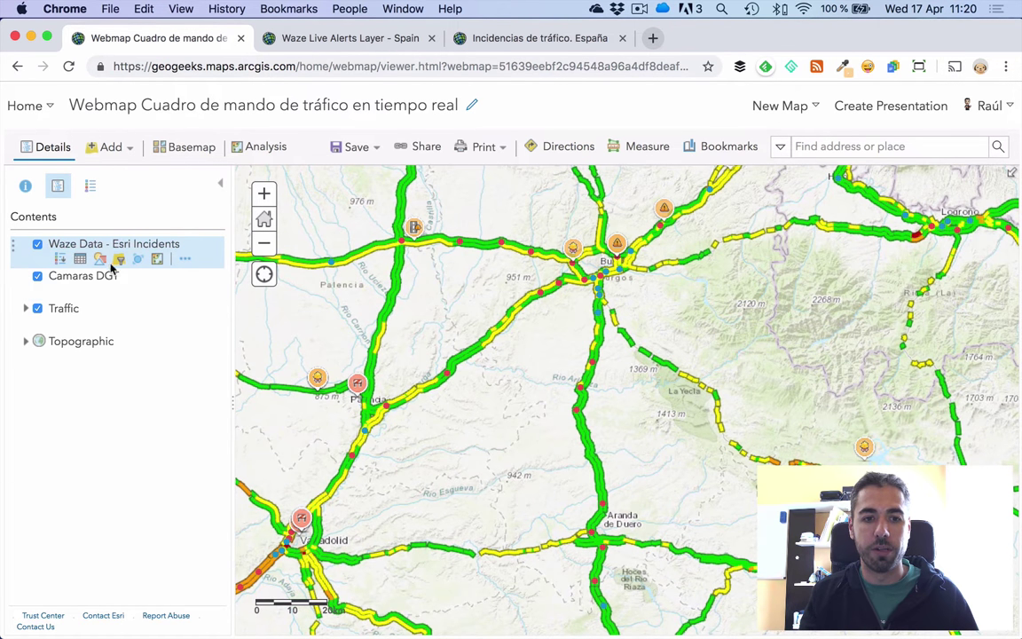
{"action": "left_click", "coordinate": [121, 260]}
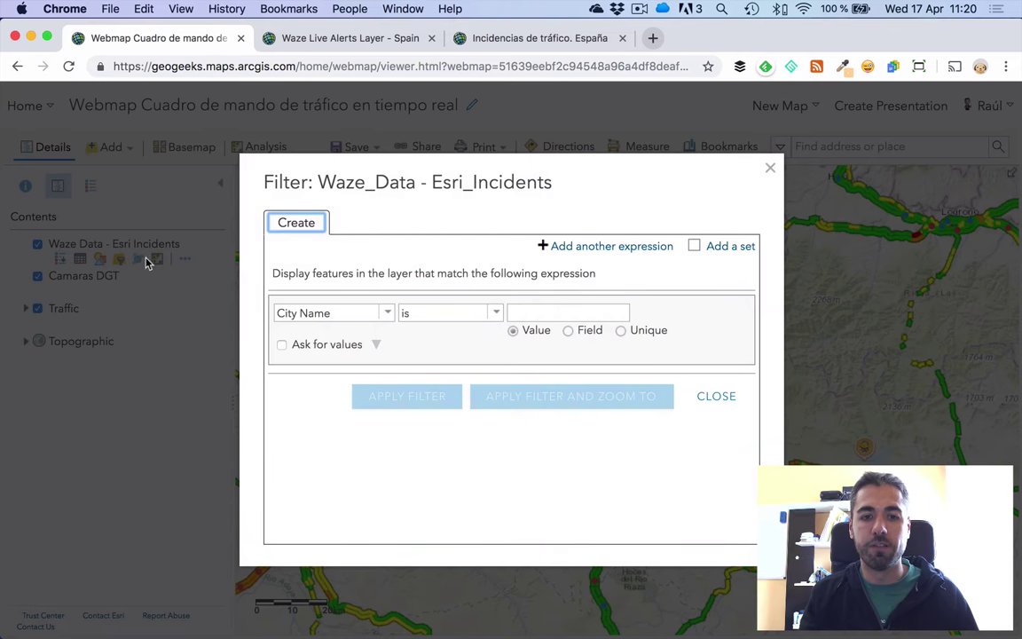
{"action": "left_click", "coordinate": [719, 397]}
- View the data table of the Waze Live Alerts Layer - Spain item and return to the web map
{"action": "left_click", "coordinate": [342, 38]}
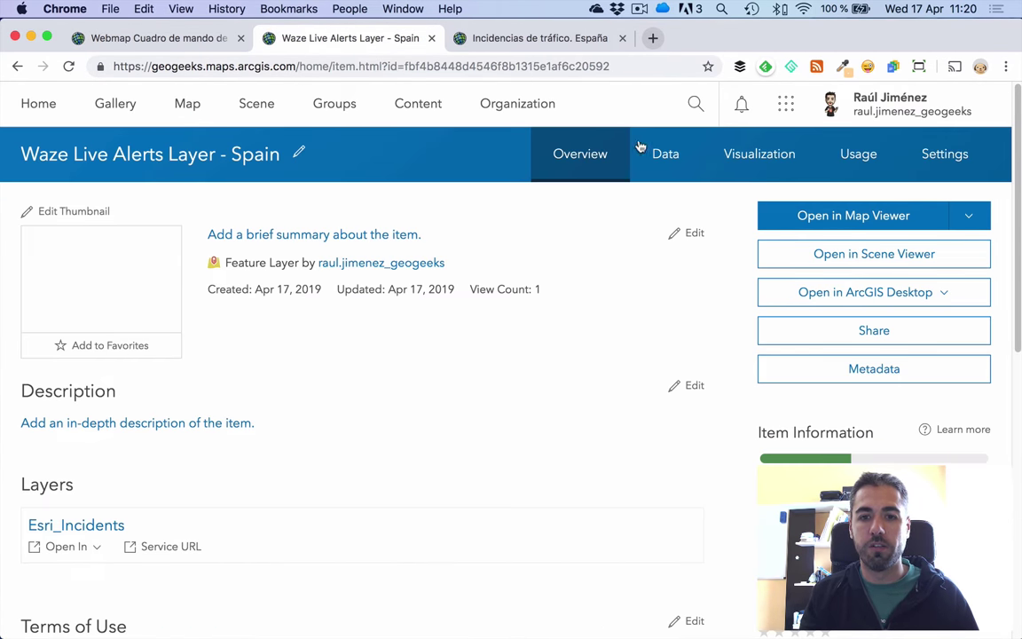
{"action": "left_click", "coordinate": [666, 155]}
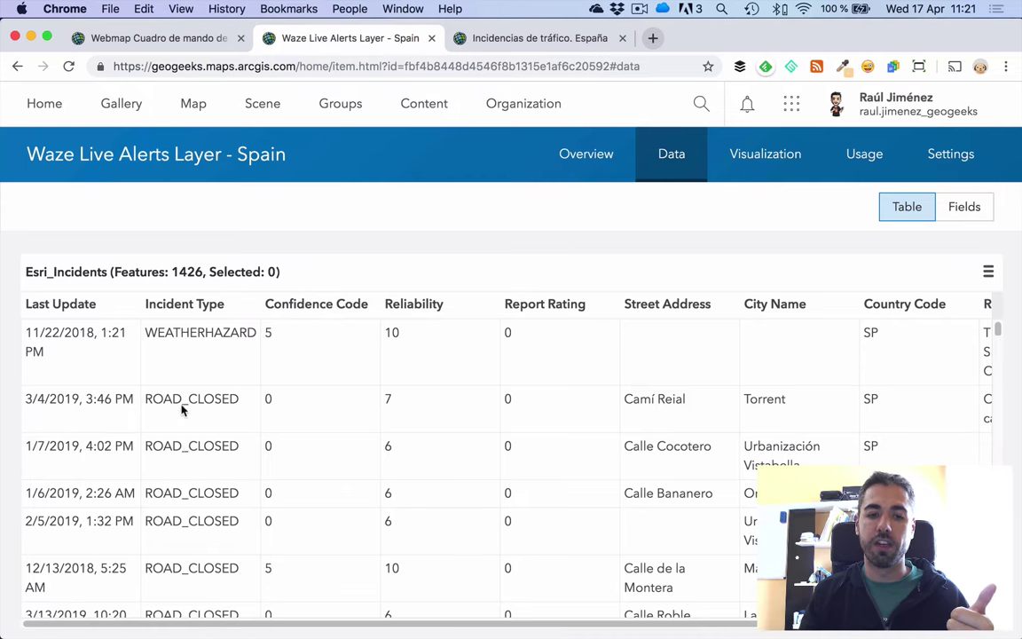
{"action": "left_click", "coordinate": [160, 38]}
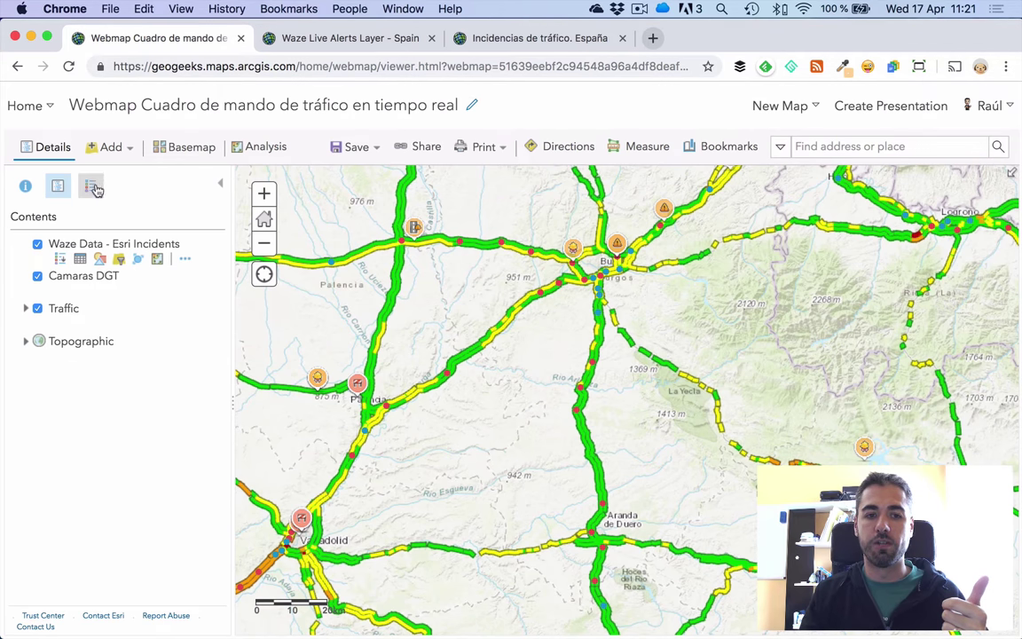
- Show the web map's legend and read through the incident categories of the Waze_Data - Esri_Incidents layer
{"action": "left_click", "coordinate": [90, 185]}
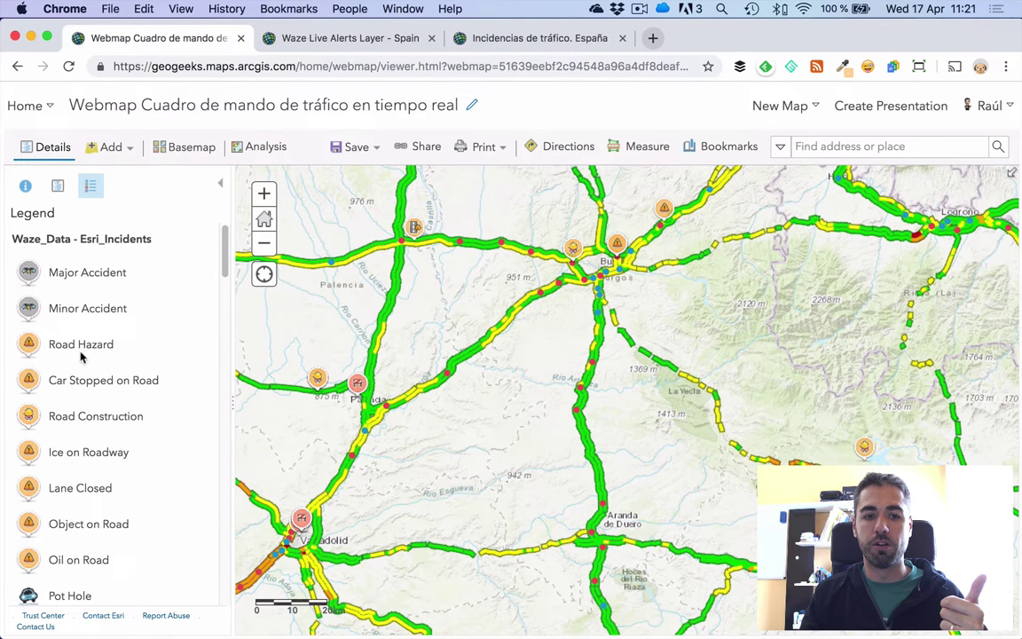
{"action": "scroll", "coordinate": [91, 434], "scroll_direction": "down", "scroll_amount": 5}
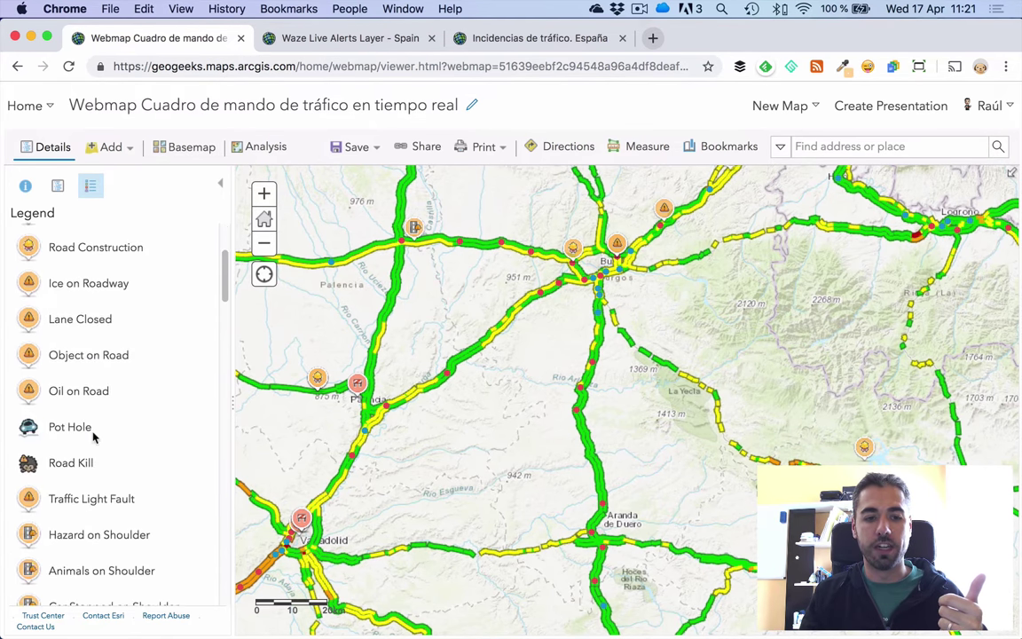
{"action": "scroll", "coordinate": [63, 440], "scroll_direction": "down", "scroll_amount": 1}
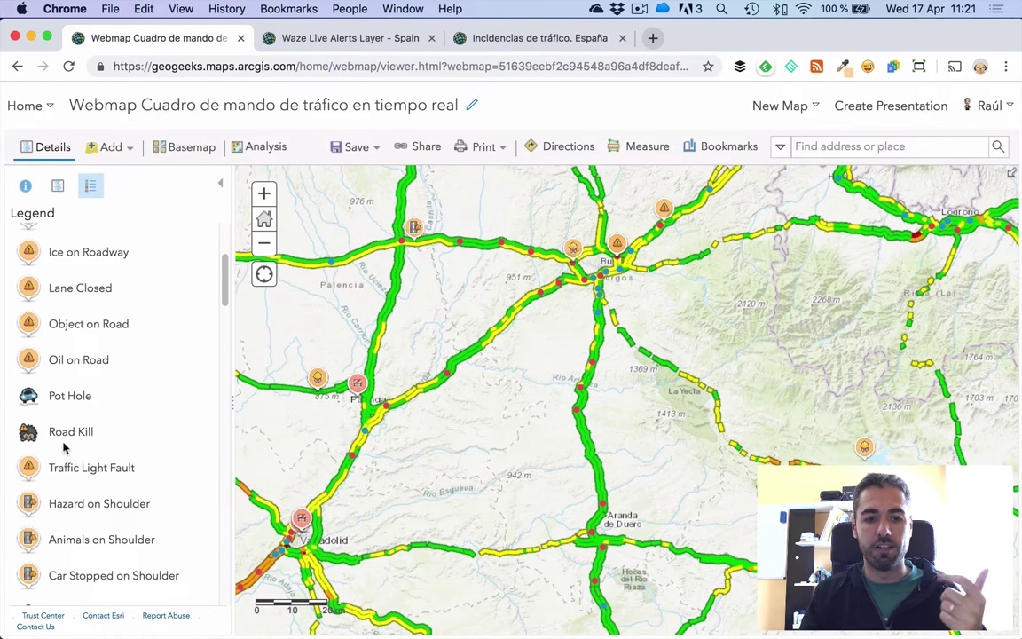
{"action": "scroll", "coordinate": [64, 448], "scroll_direction": "down", "scroll_amount": 6}
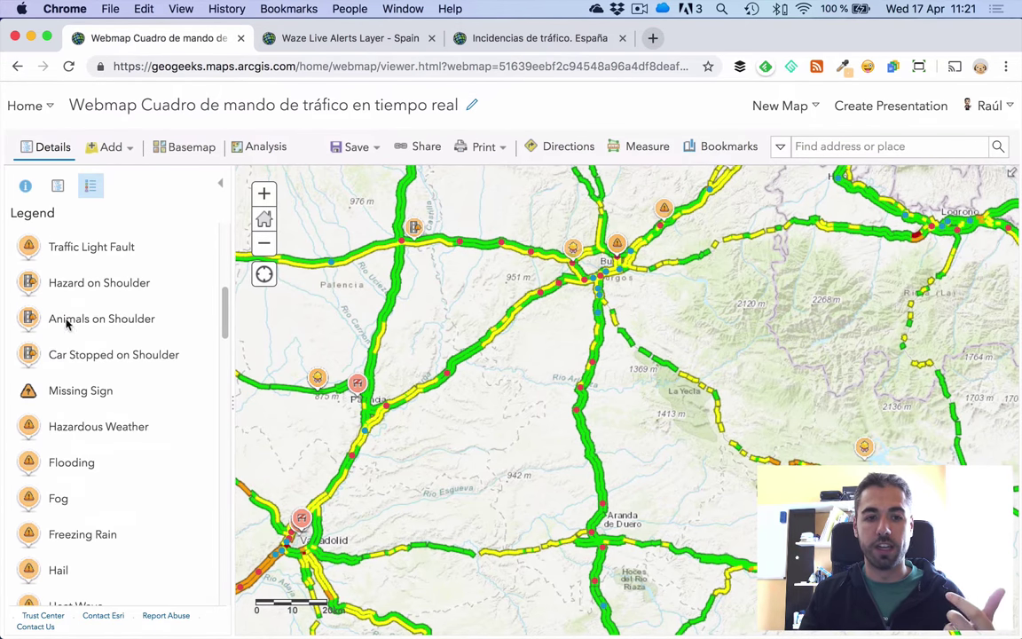
{"action": "scroll", "coordinate": [92, 419], "scroll_direction": "down", "scroll_amount": 10}
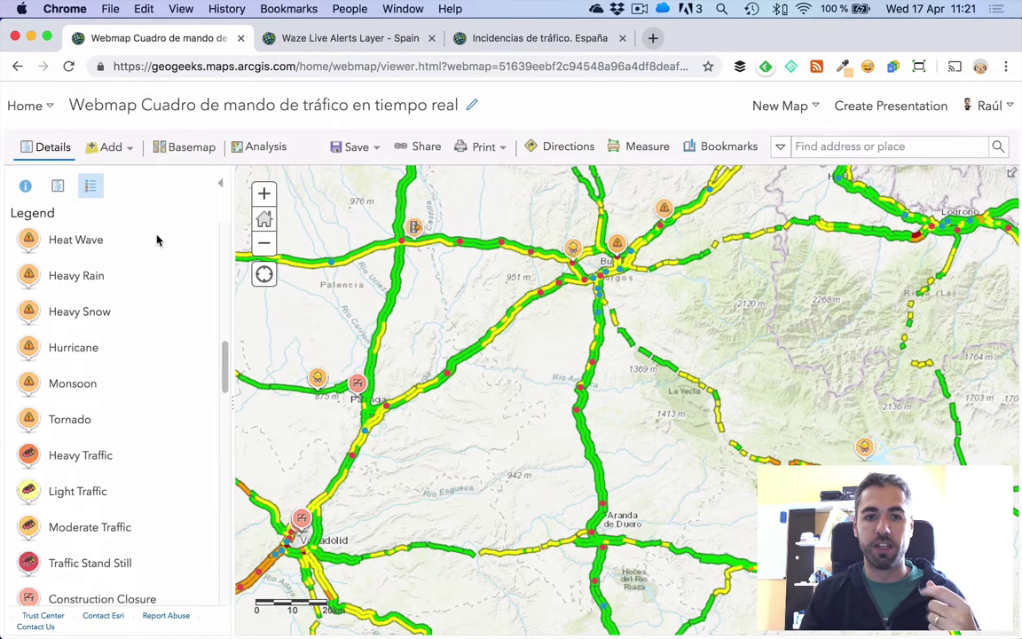
{"action": "scroll", "coordinate": [88, 453], "scroll_direction": "down", "scroll_amount": 2}
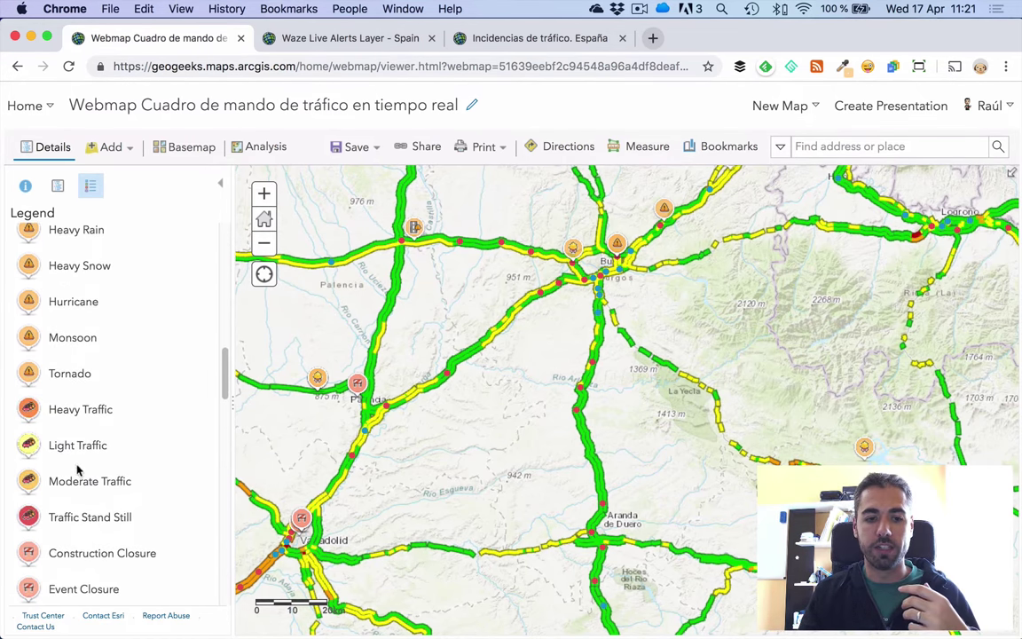
{"action": "scroll", "coordinate": [78, 470], "scroll_direction": "down", "scroll_amount": 5}
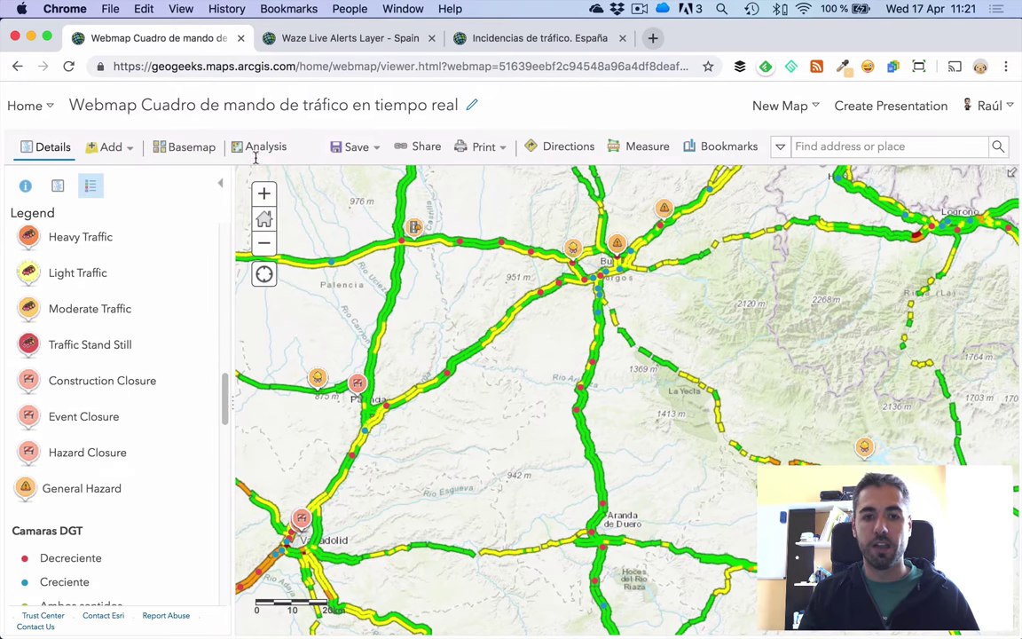
{"action": "scroll", "coordinate": [90, 377], "scroll_direction": "down", "scroll_amount": 1}
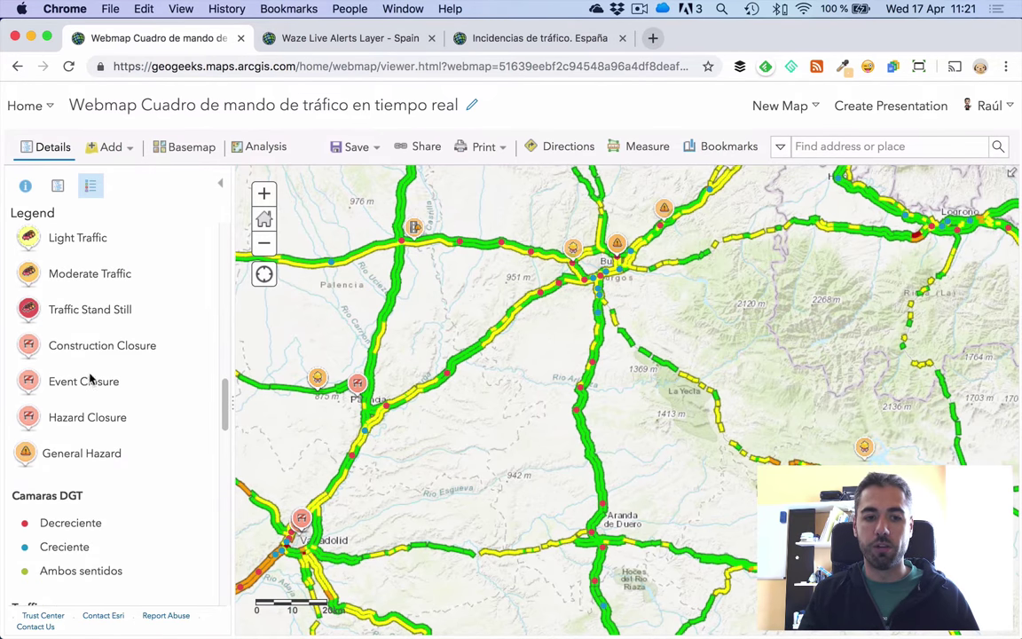
- Examine the fields in the Waze Live Alerts Layer - Spain data table, including the report descriptions and the list of available columns
{"action": "left_click", "coordinate": [297, 38]}
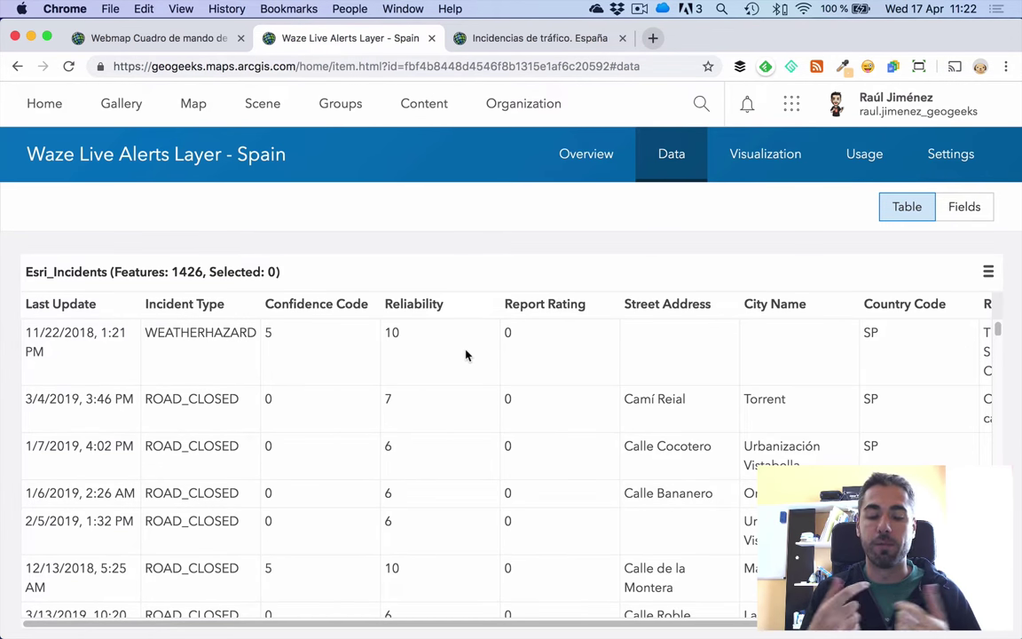
{"action": "left_click_drag", "start_coordinate": [450, 630], "coordinate": [553, 630]}
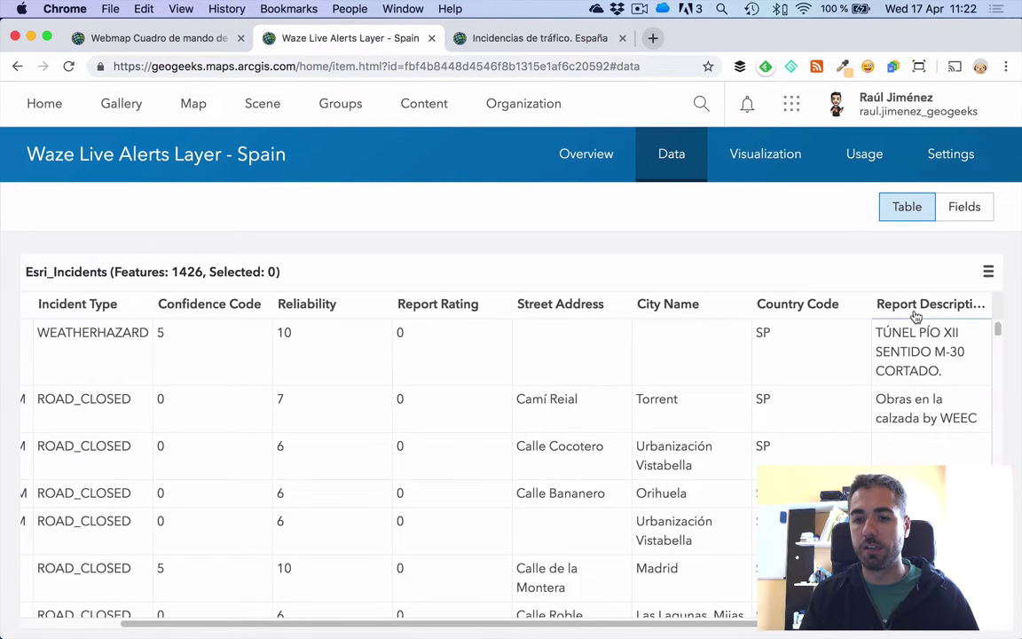
{"action": "scroll", "coordinate": [906, 411], "scroll_direction": "down", "scroll_amount": 5}
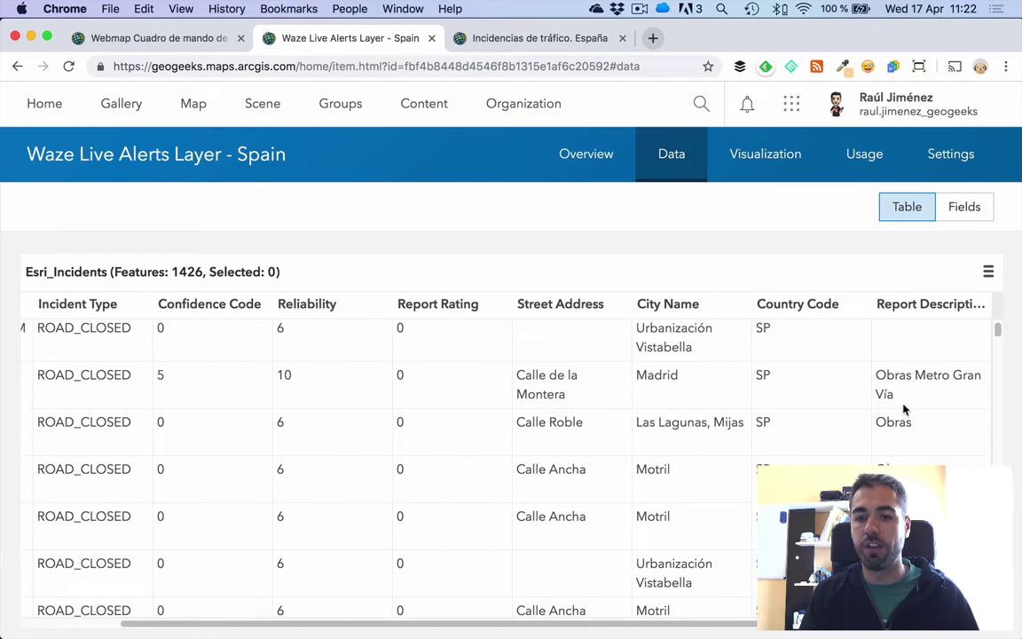
{"action": "scroll", "coordinate": [905, 408], "scroll_direction": "up", "scroll_amount": 5}
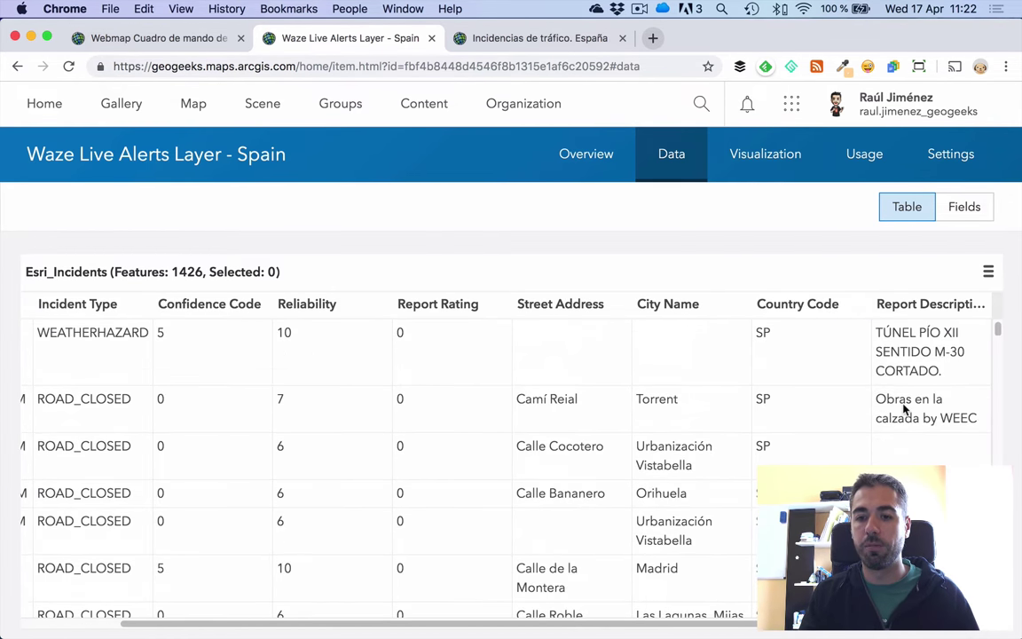
{"action": "left_click", "coordinate": [988, 272]}
{"action": "left_click", "coordinate": [883, 341]}
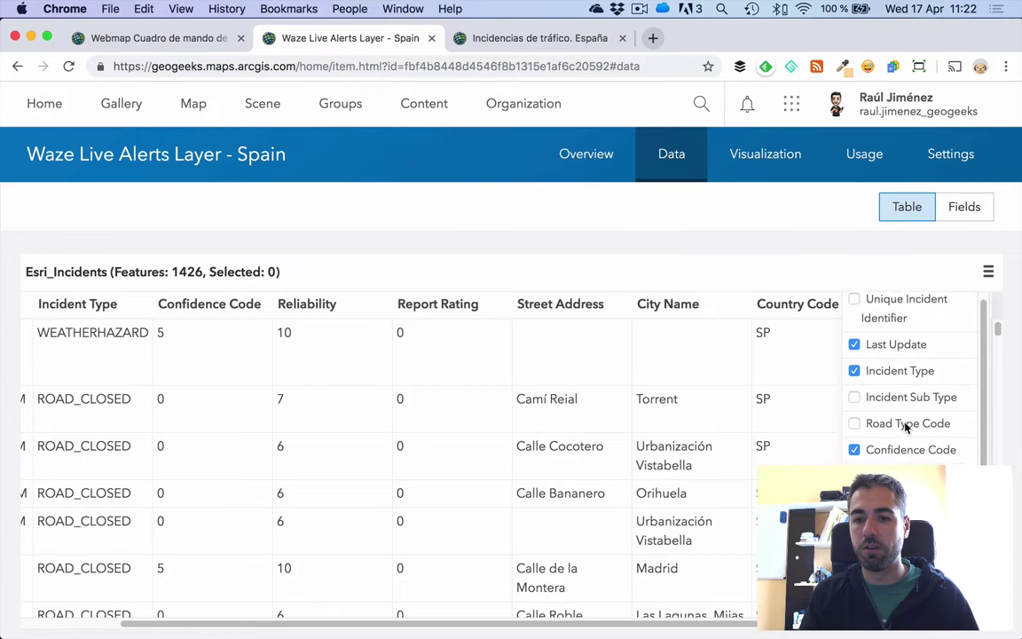
{"action": "scroll", "coordinate": [905, 424], "scroll_direction": "down", "scroll_amount": 2}
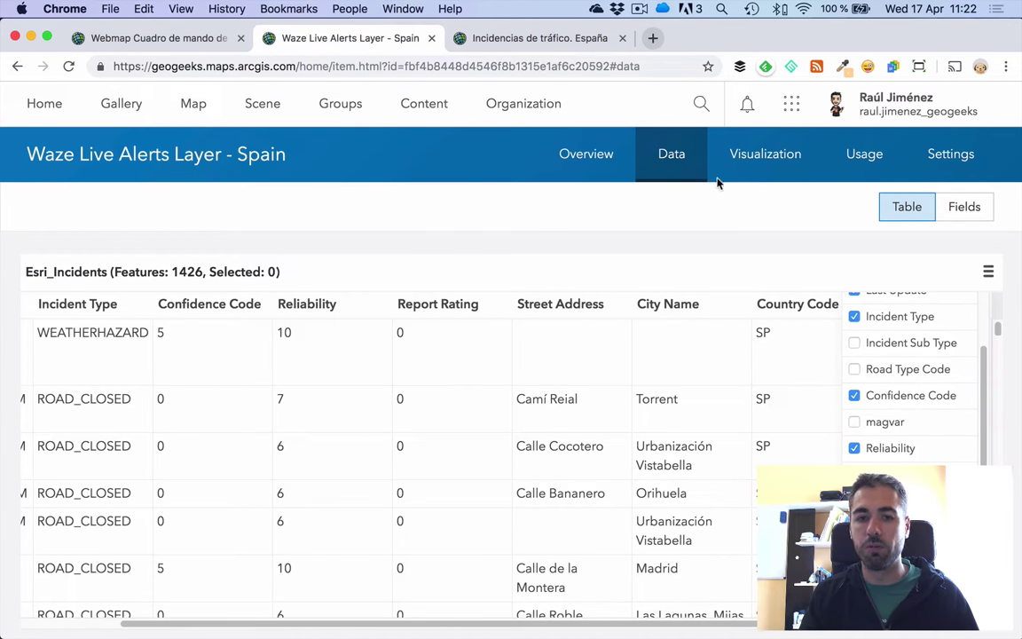
- Return to the web map's contents list and inspect the incidents and traffic in central Madrid, around Campo del Moro
{"action": "left_click", "coordinate": [188, 41]}
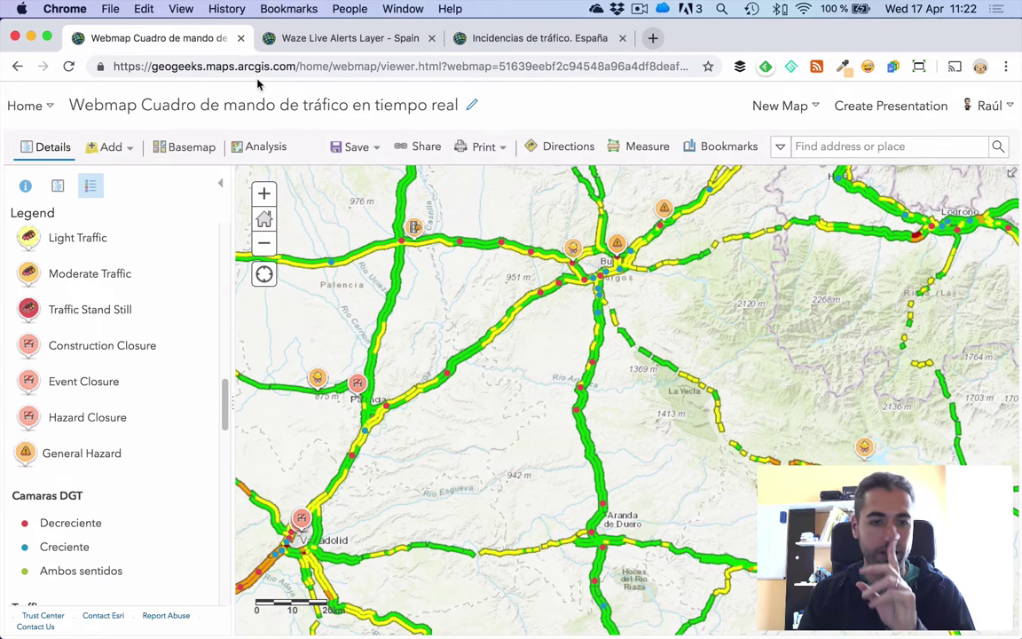
{"action": "left_click", "coordinate": [58, 185]}
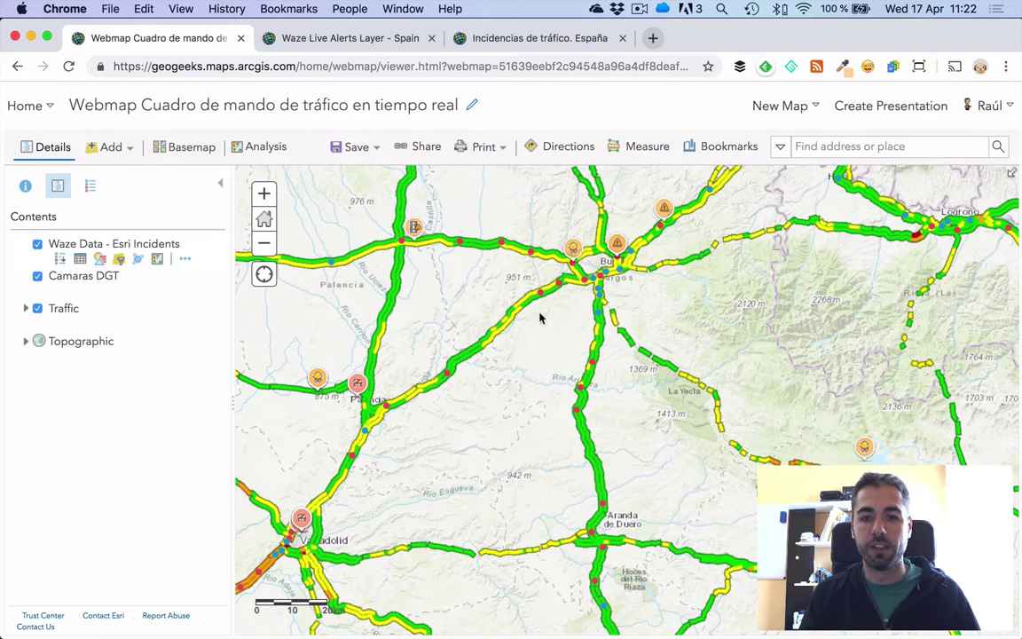
{"action": "left_click_drag", "start_coordinate": [539, 318], "coordinate": [626, 404]}
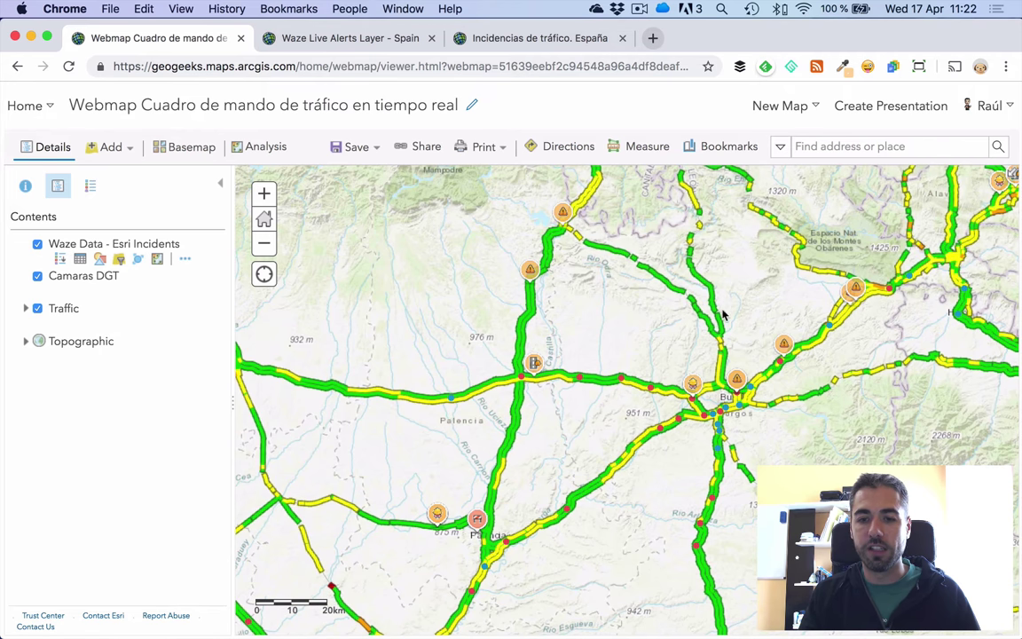
{"action": "left_click", "coordinate": [263, 218]}
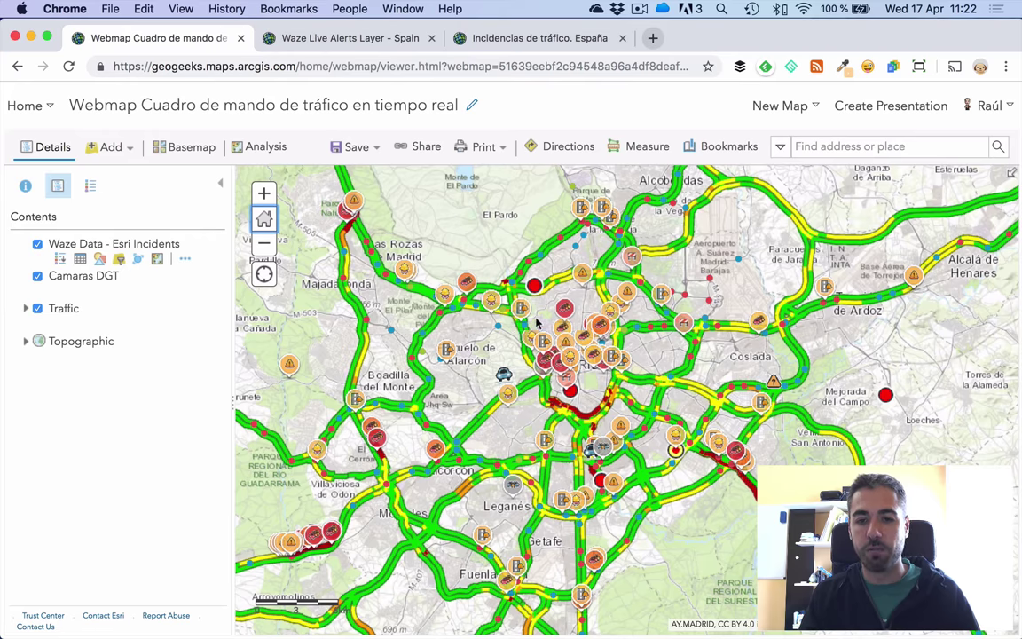
{"action": "scroll", "coordinate": [559, 390], "scroll_direction": "up", "scroll_amount": 5}
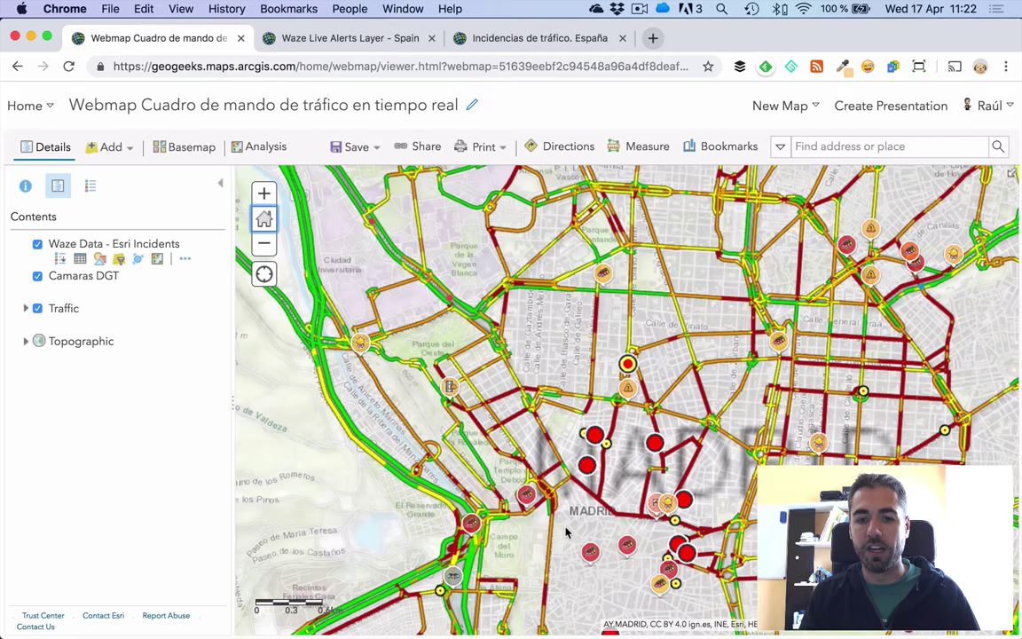
{"action": "left_click_drag", "start_coordinate": [448, 524], "coordinate": [483, 373]}
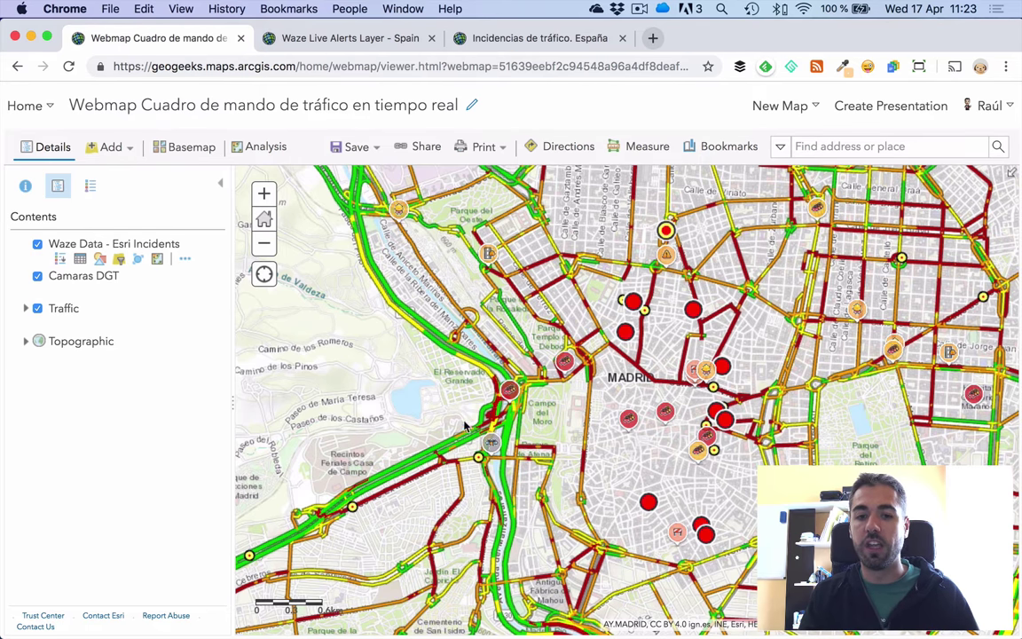
{"action": "left_click_drag", "start_coordinate": [464, 427], "coordinate": [499, 374]}
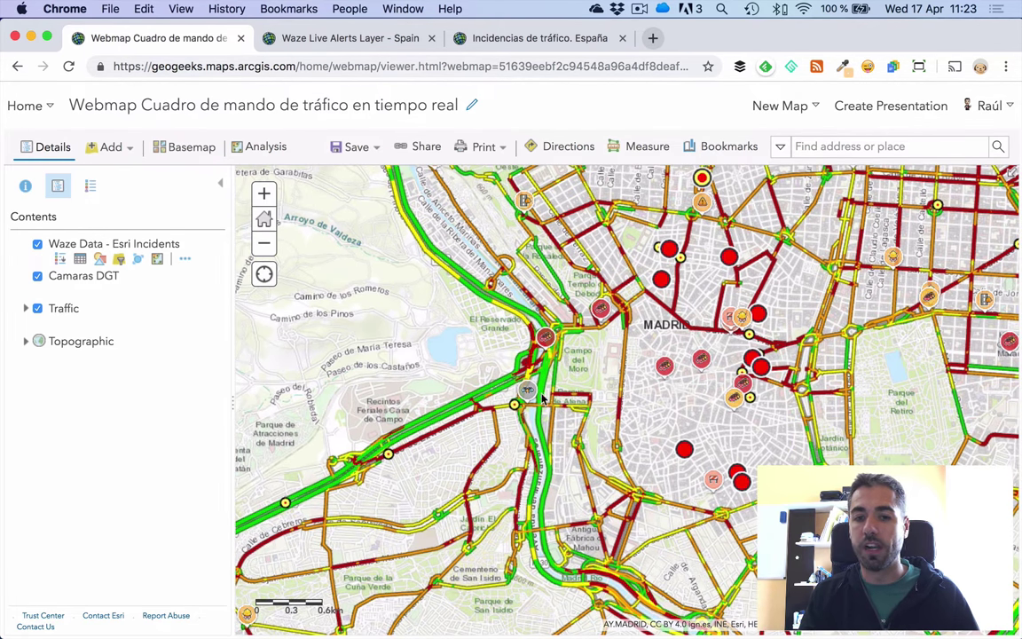
{"action": "double_click", "coordinate": [543, 407]}
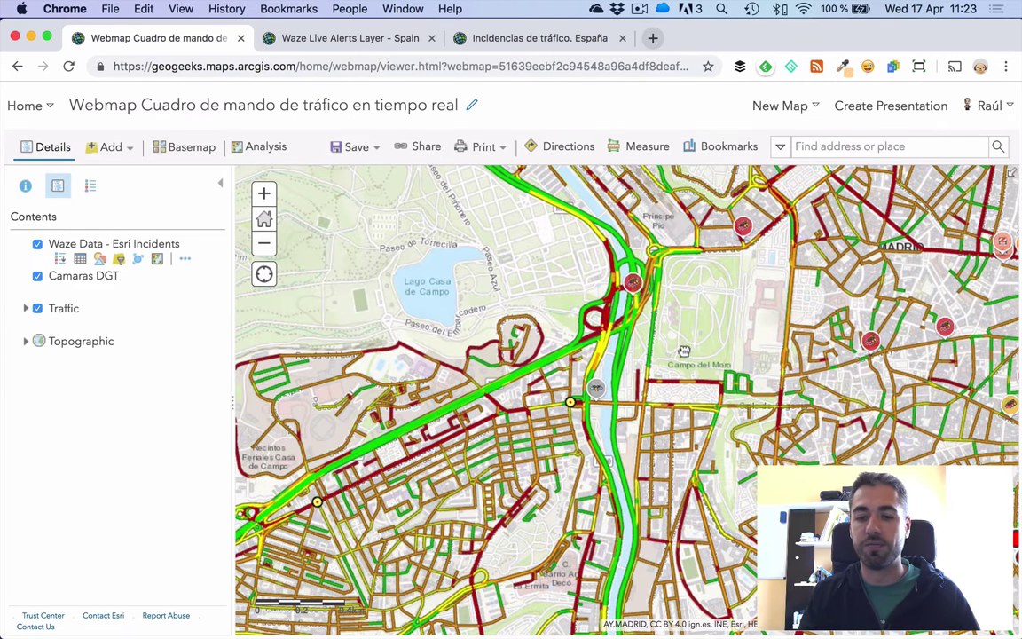
{"action": "left_click_drag", "start_coordinate": [684, 351], "coordinate": [669, 357]}
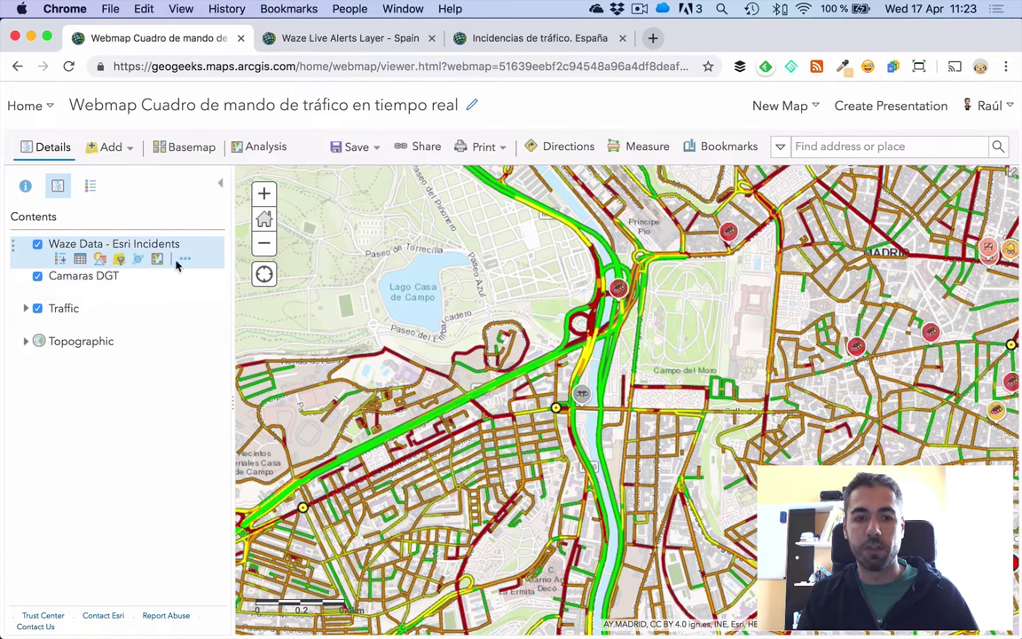
- Enable automatic refresh for the Waze_Data - Esri_Incidents layer with an interval of 0.5 minutes
{"action": "left_click", "coordinate": [184, 259]}
{"action": "mouse_move", "coordinate": [228, 532]}
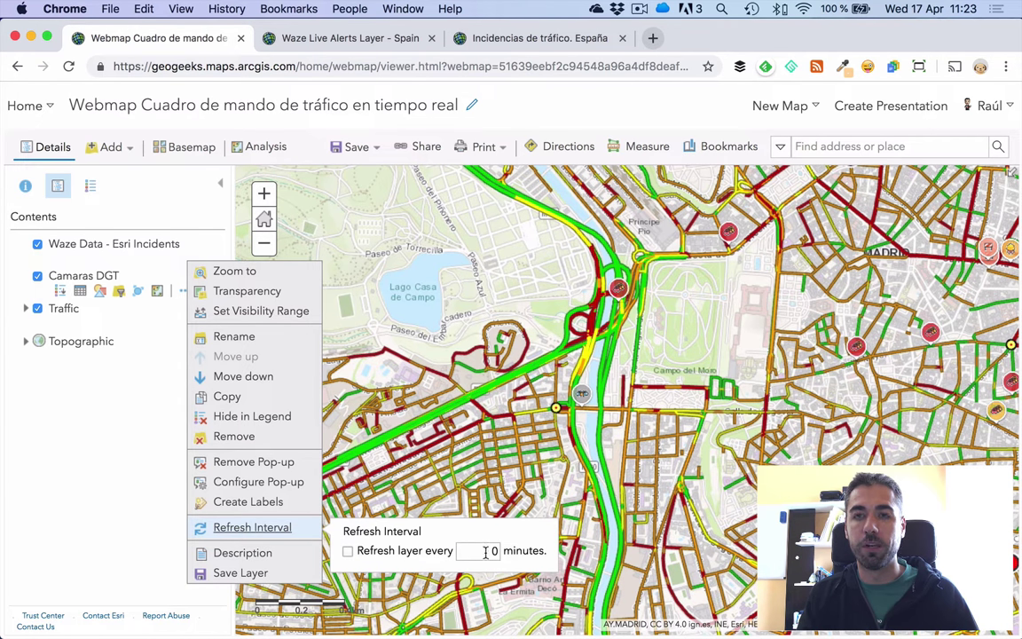
{"action": "left_click", "coordinate": [355, 551]}
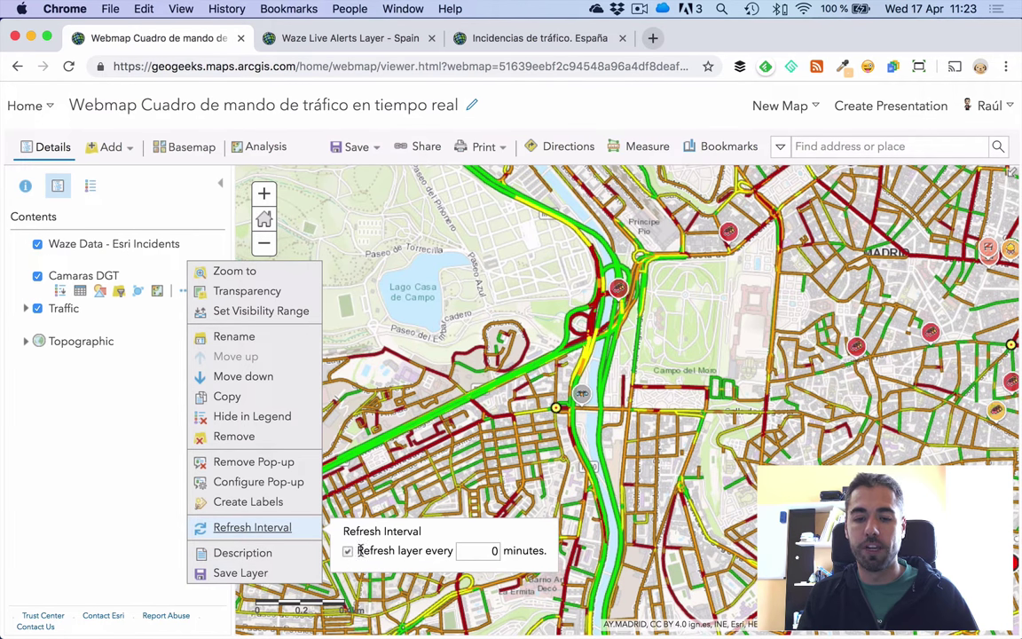
{"action": "left_click", "coordinate": [496, 551]}
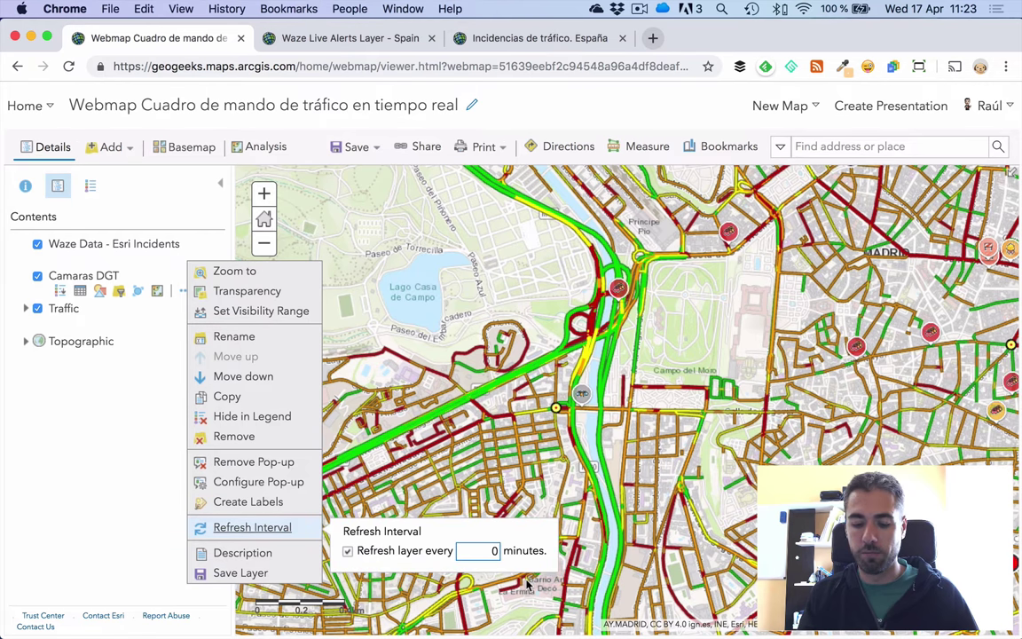
{"action": "type", "text": ".5"}
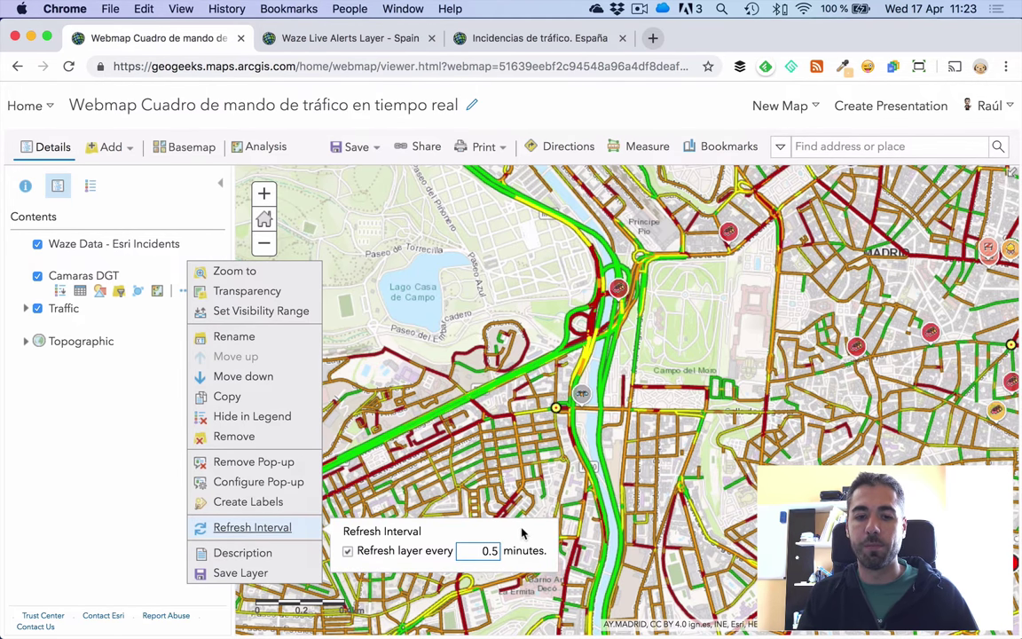
{"action": "left_click", "coordinate": [562, 483]}
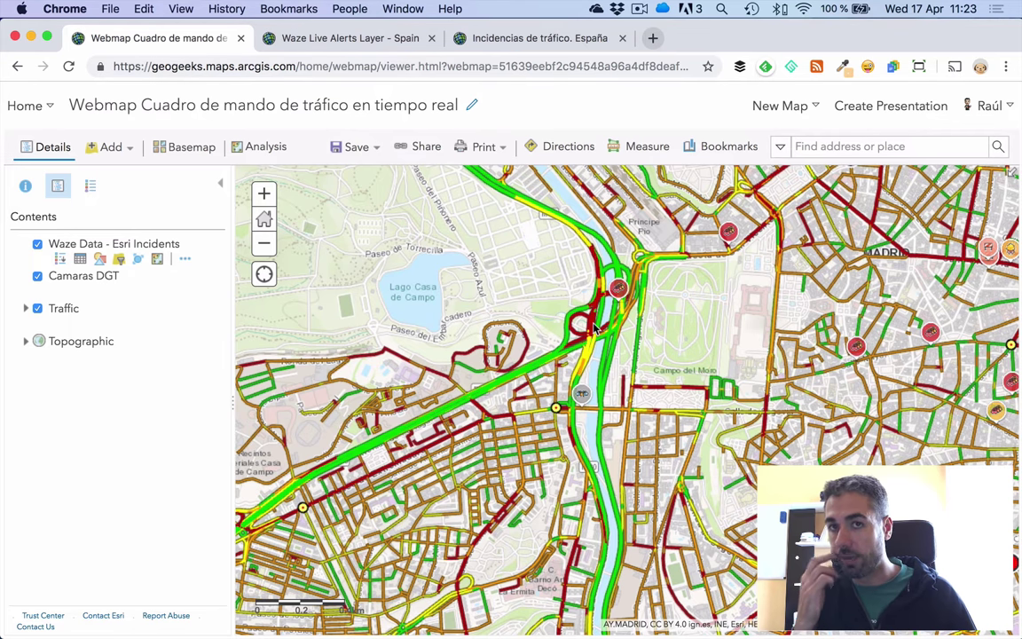
- Set the pop-up title of the Waze_Data - Esri_Incidents layer to {subType}, checking an incident's existing pop-up for reference
{"action": "left_click", "coordinate": [185, 258]}
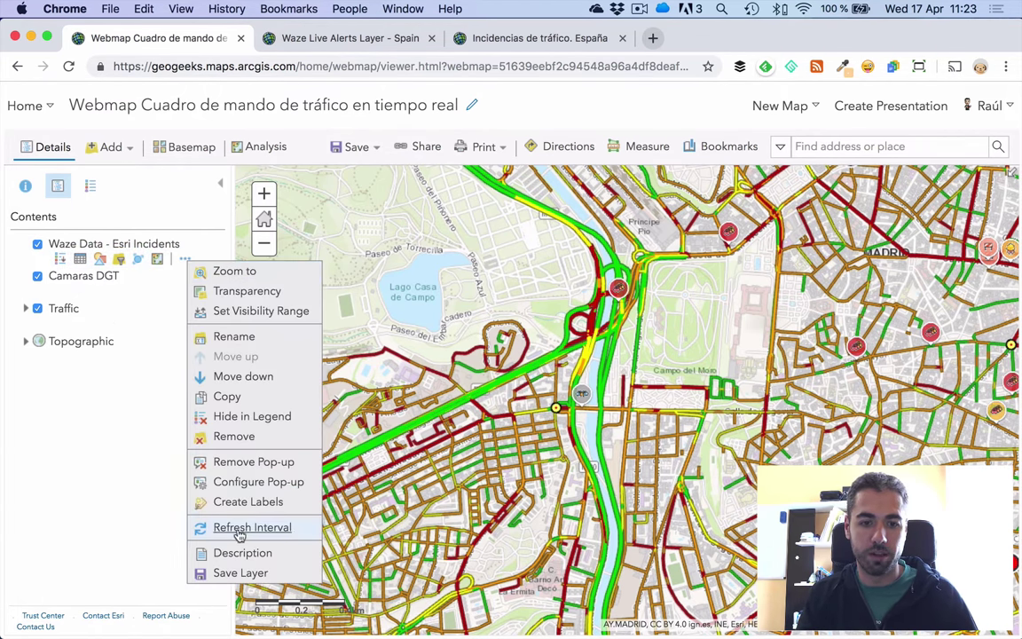
{"action": "left_click", "coordinate": [240, 481]}
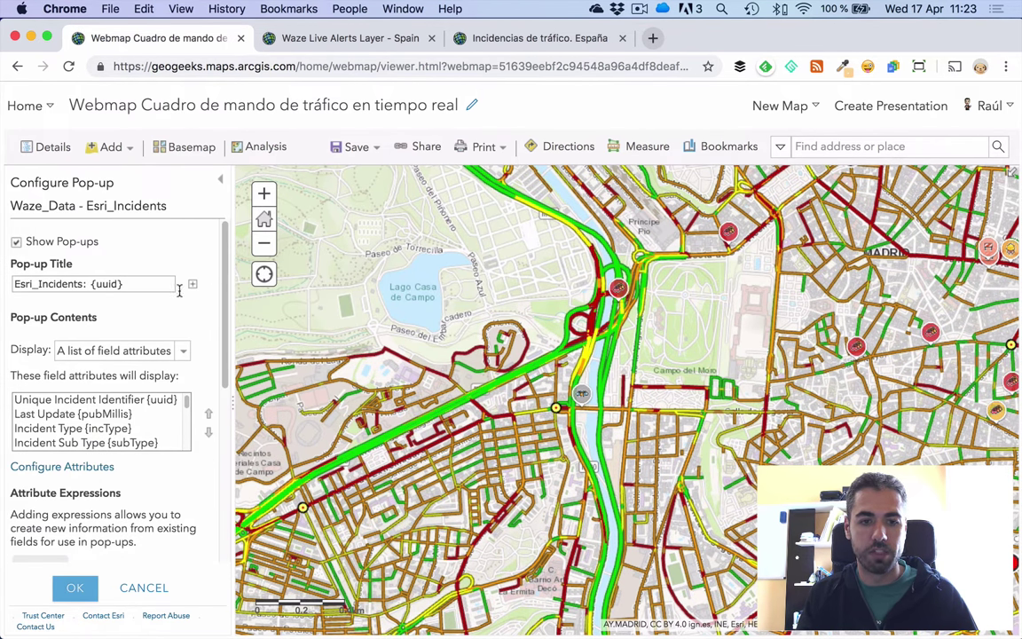
{"action": "left_click", "coordinate": [580, 398]}
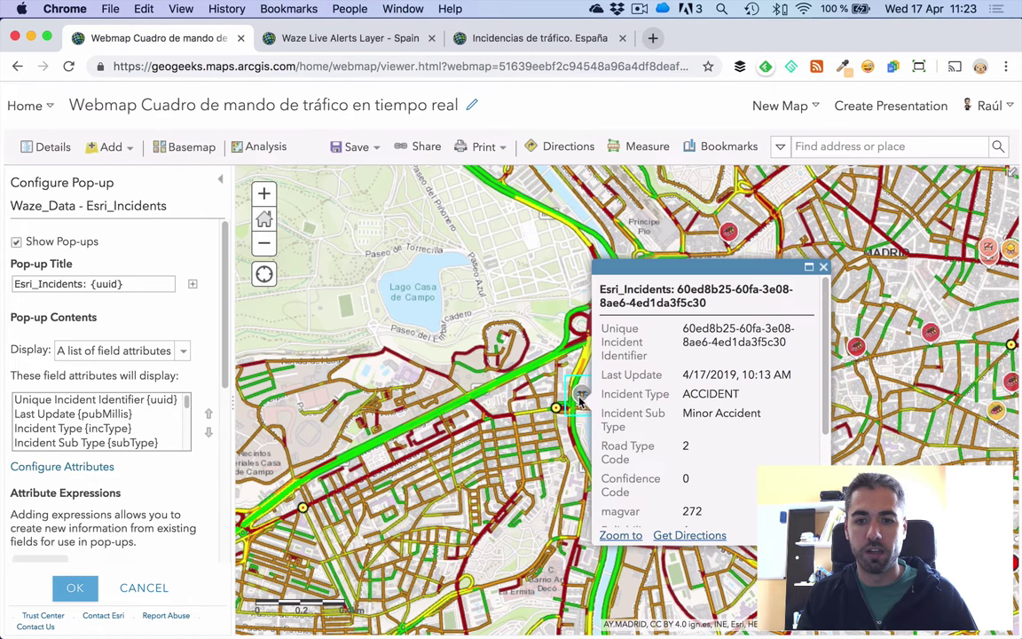
{"action": "left_click_drag", "start_coordinate": [620, 294], "coordinate": [707, 304]}
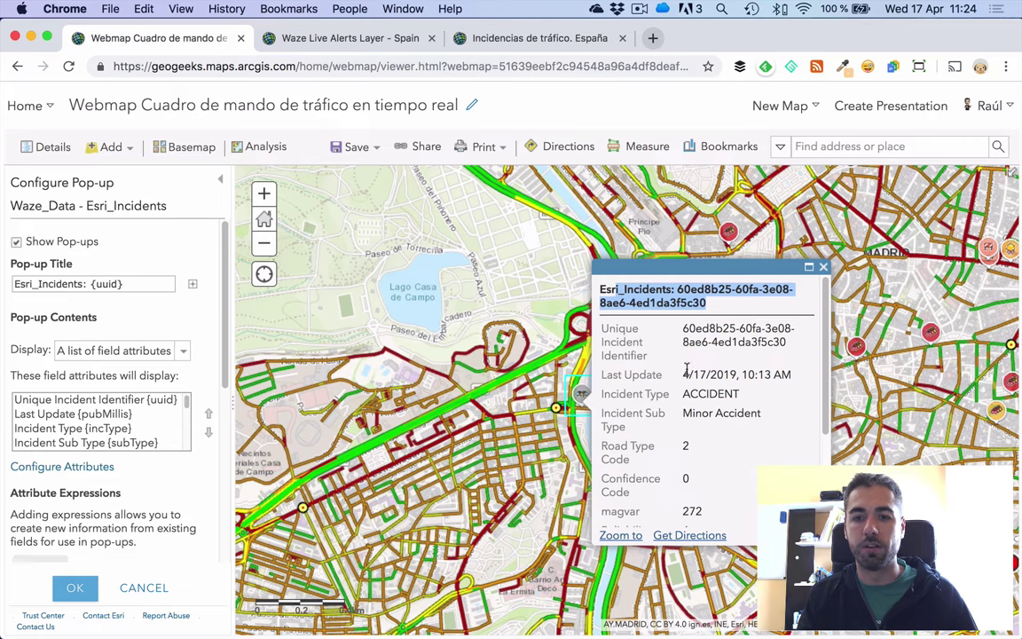
{"action": "scroll", "coordinate": [720, 368], "scroll_direction": "down", "scroll_amount": 3}
{"action": "scroll", "coordinate": [723, 374], "scroll_direction": "up", "scroll_amount": 3}
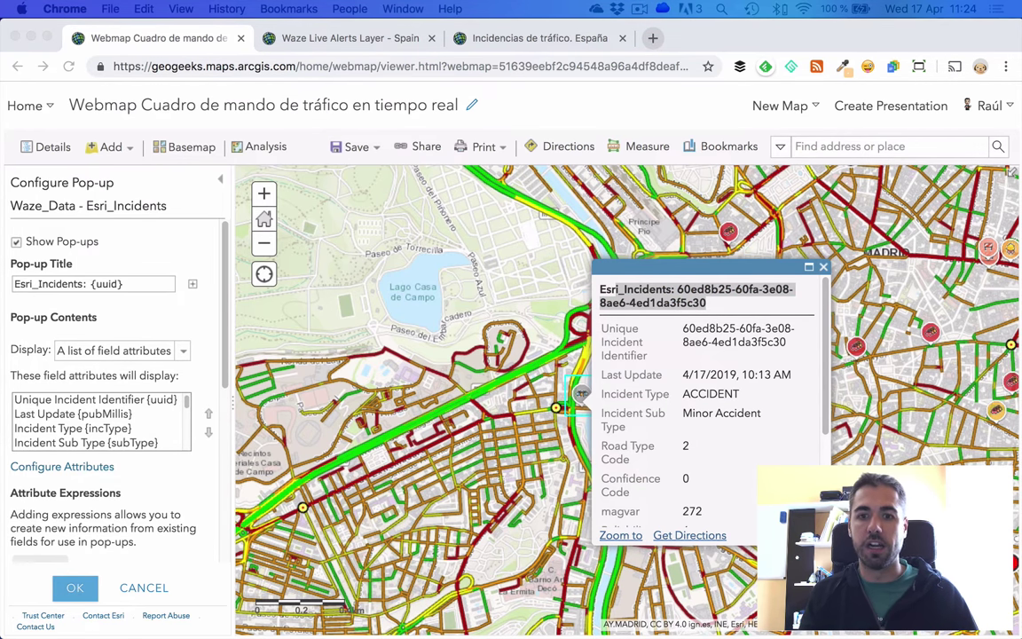
{"action": "triple_click", "coordinate": [87, 284]}
{"action": "type", "text": "{subType}"}
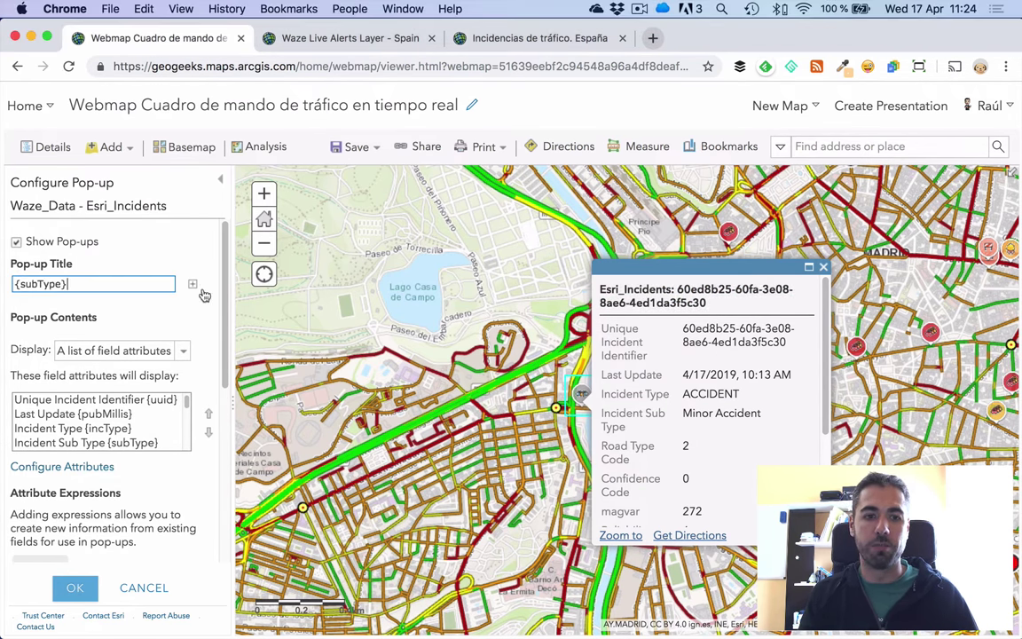
{"action": "left_click", "coordinate": [67, 588]}
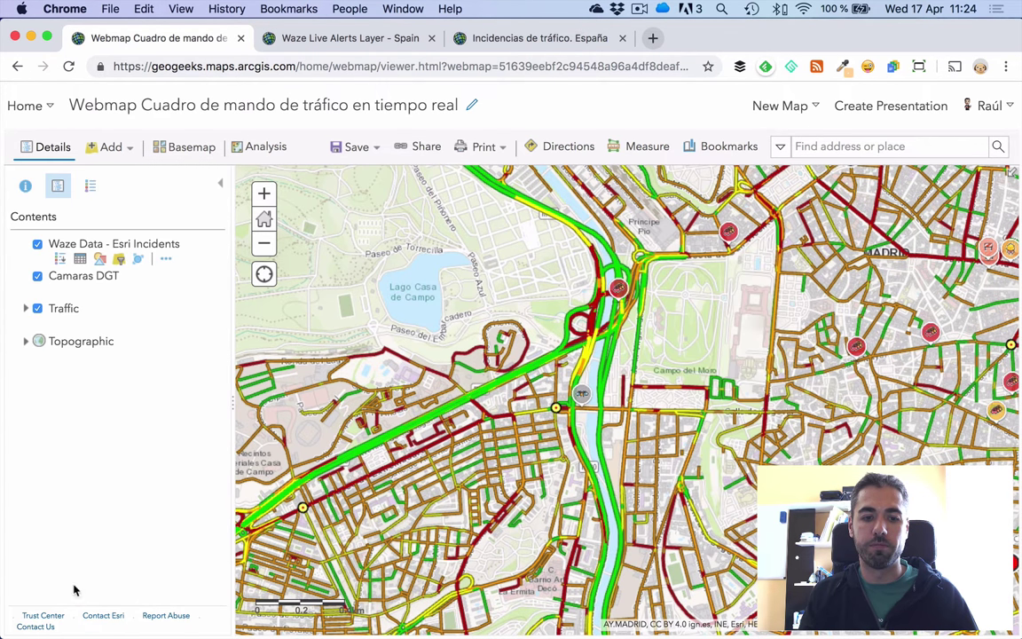
- Check the pop-up titles of two jam incidents in central Madrid
{"action": "left_click", "coordinate": [613, 297]}
{"action": "left_click_drag", "start_coordinate": [502, 336], "coordinate": [572, 330]}
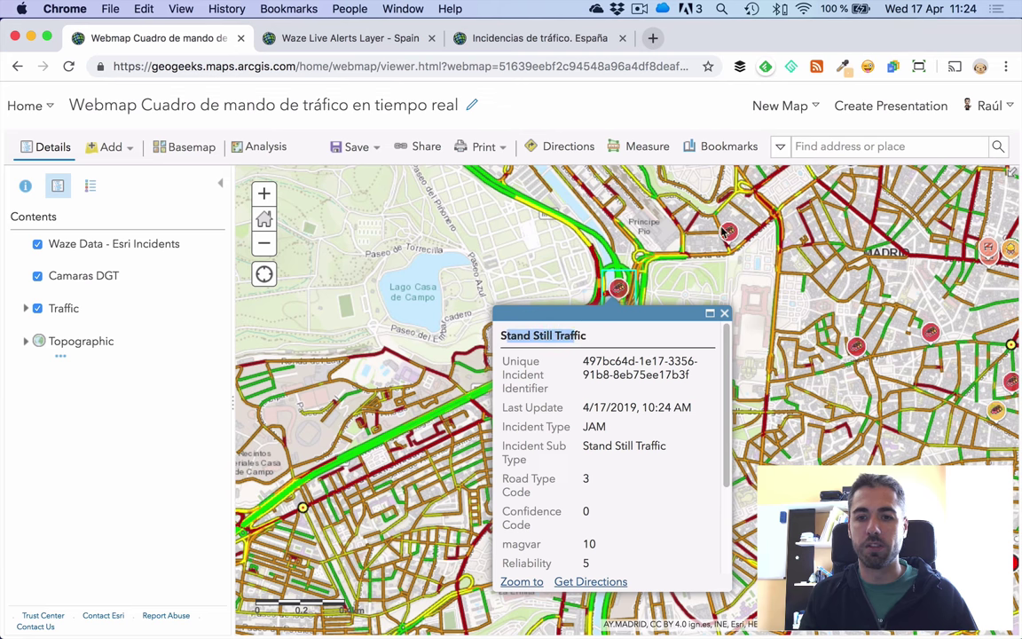
{"action": "left_click", "coordinate": [995, 411]}
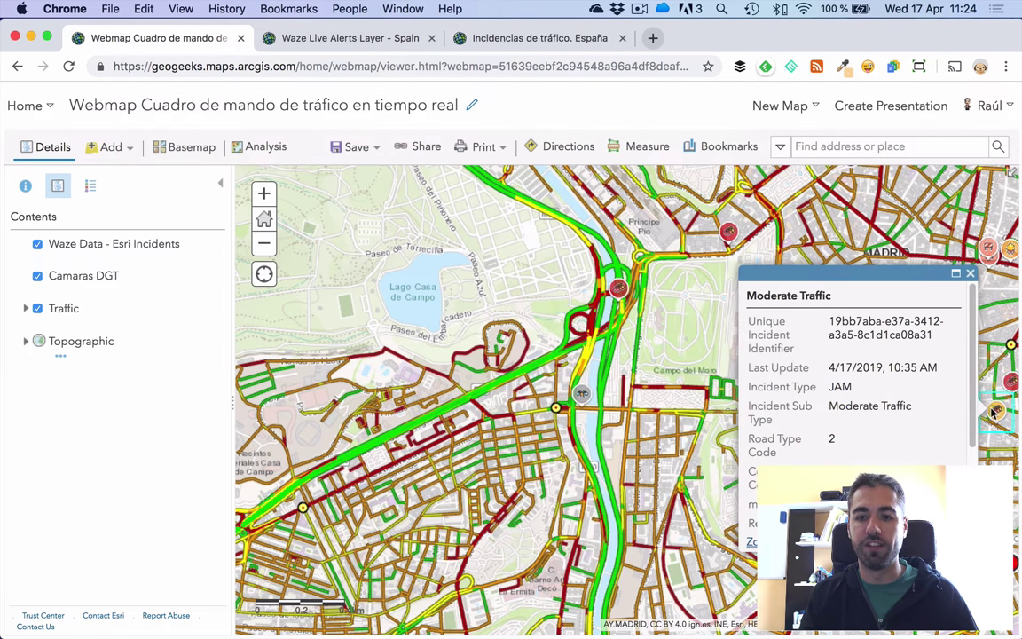
{"action": "left_click_drag", "start_coordinate": [797, 294], "coordinate": [718, 266]}
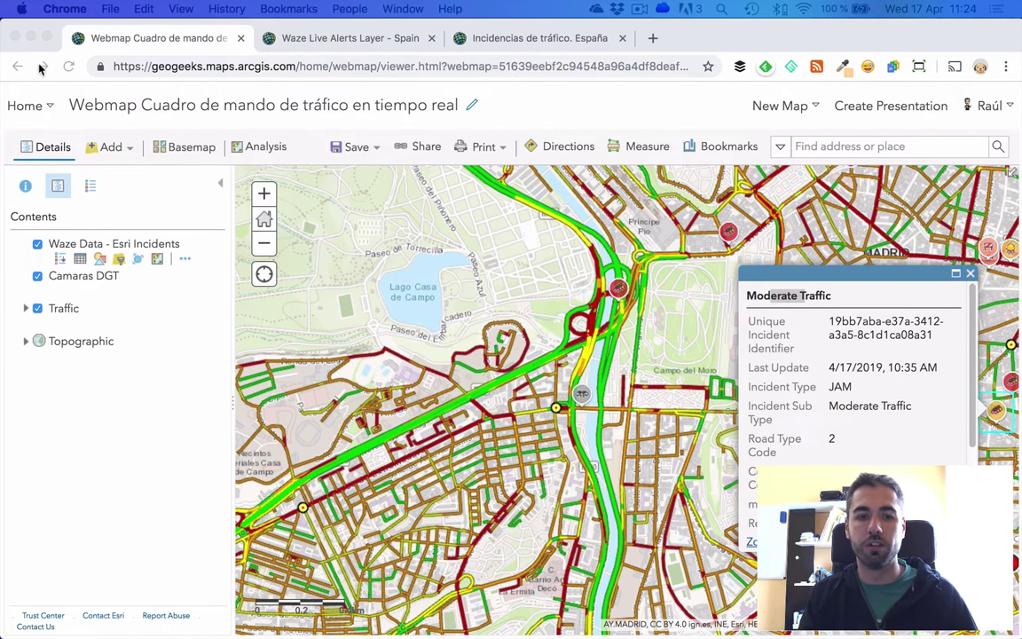
- Give the Waze incidents pop-up a custom attribute display with bold Spanish labels for {incType} - {subType}, {pubMillis}, {confidence}, {reliability} and {street}
{"action": "left_click", "coordinate": [185, 259]}
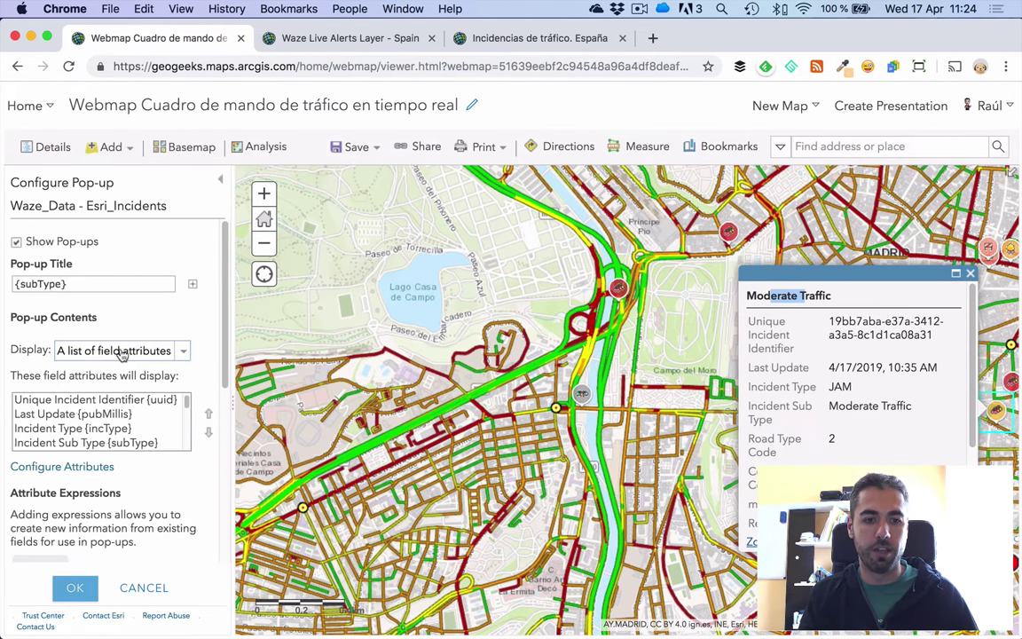
{"action": "left_click", "coordinate": [121, 353]}
{"action": "left_click", "coordinate": [138, 398]}
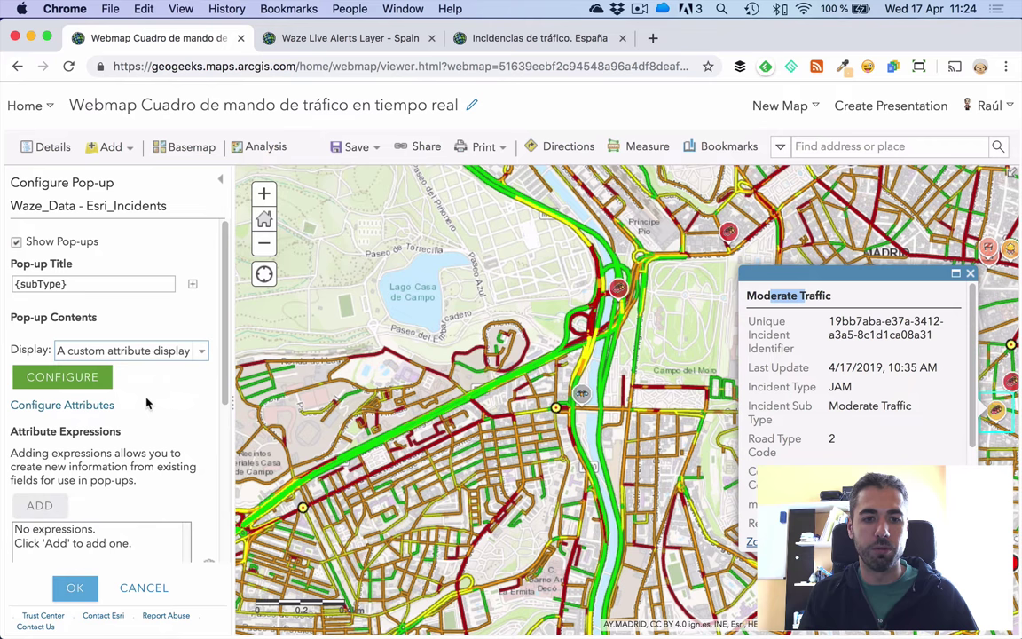
{"action": "left_click", "coordinate": [33, 376]}
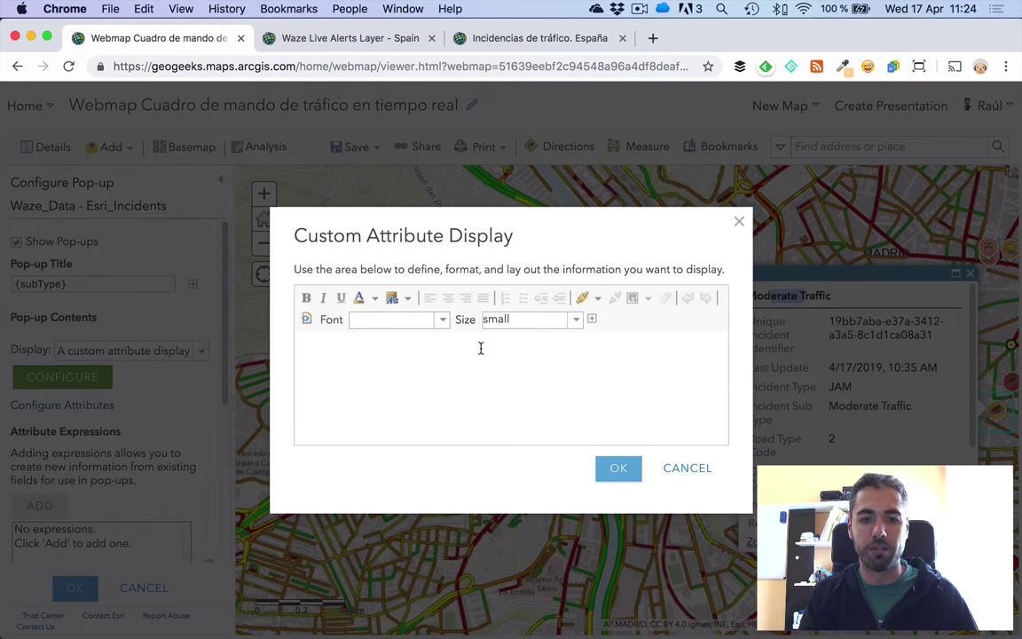
{"action": "left_click", "coordinate": [481, 348]}
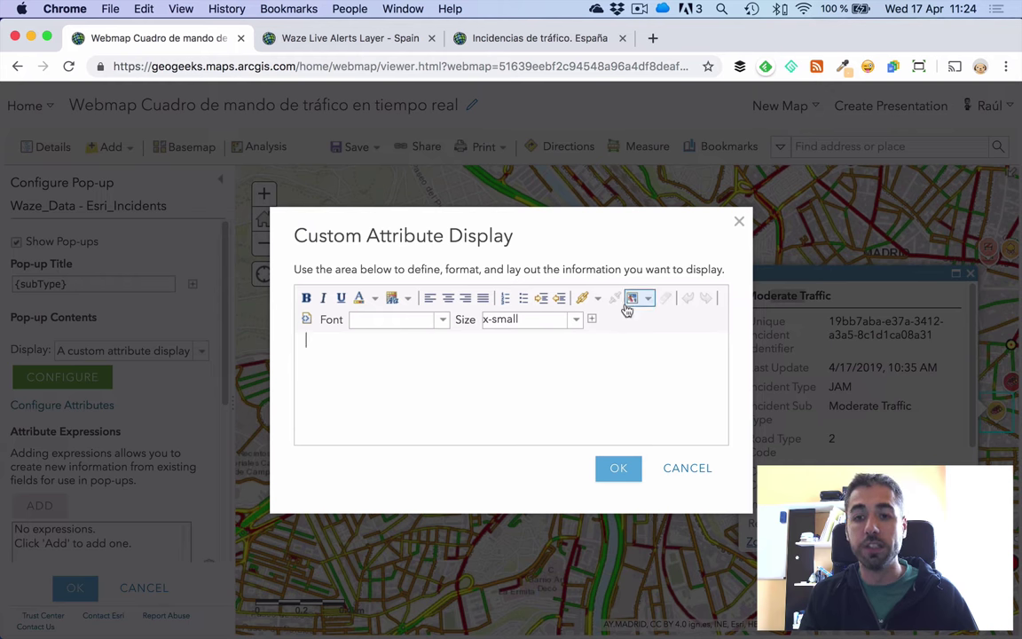
{"action": "left_click", "coordinate": [307, 319]}
{"action": "type", "text": "<div><b>Tipo de incidente:</b> {incType} - {subType}</div><div><b>Última actualización:</b> {pubMillis}</div><div><b>Confianza del incidente  (0-10, 10 max)</b>: {confidence}</div><div><b>Seriedad del Wazer (0-10, 10 max):</b> {reliability}</div><div><b>Dirección:</b> {street}</div>"}
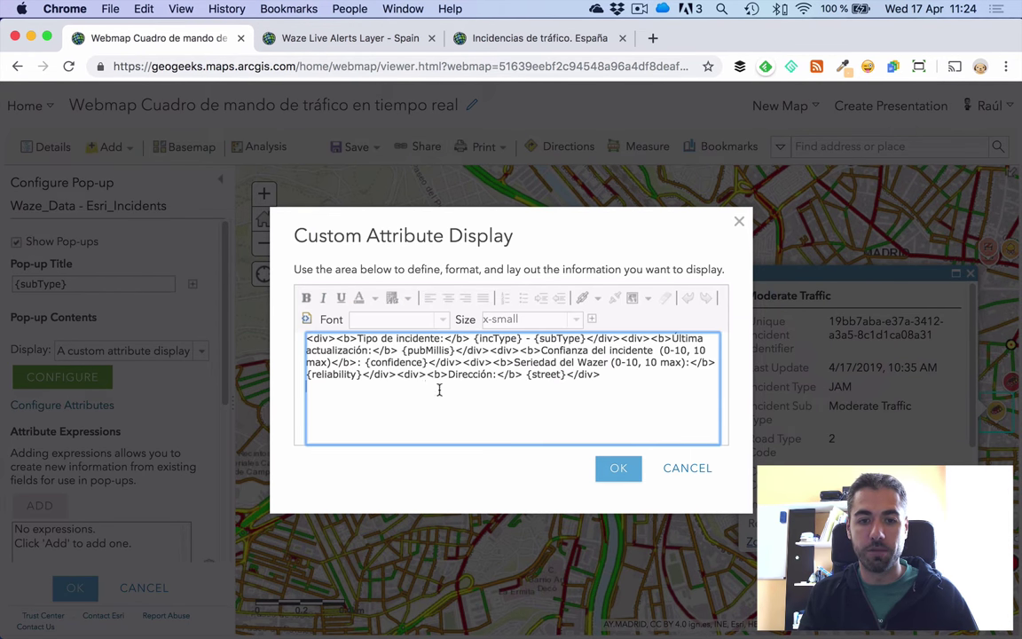
{"action": "left_click", "coordinate": [306, 318]}
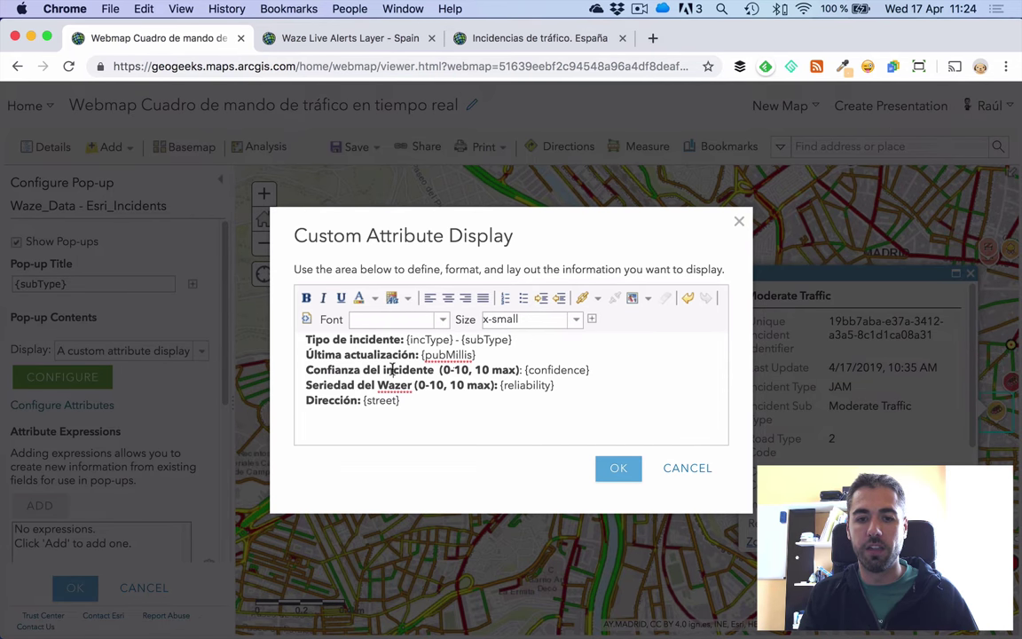
- Review the {confidence} and {reliability} lines of the custom attribute display and apply the pop-up configuration to the Waze layer
{"action": "left_click", "coordinate": [411, 385]}
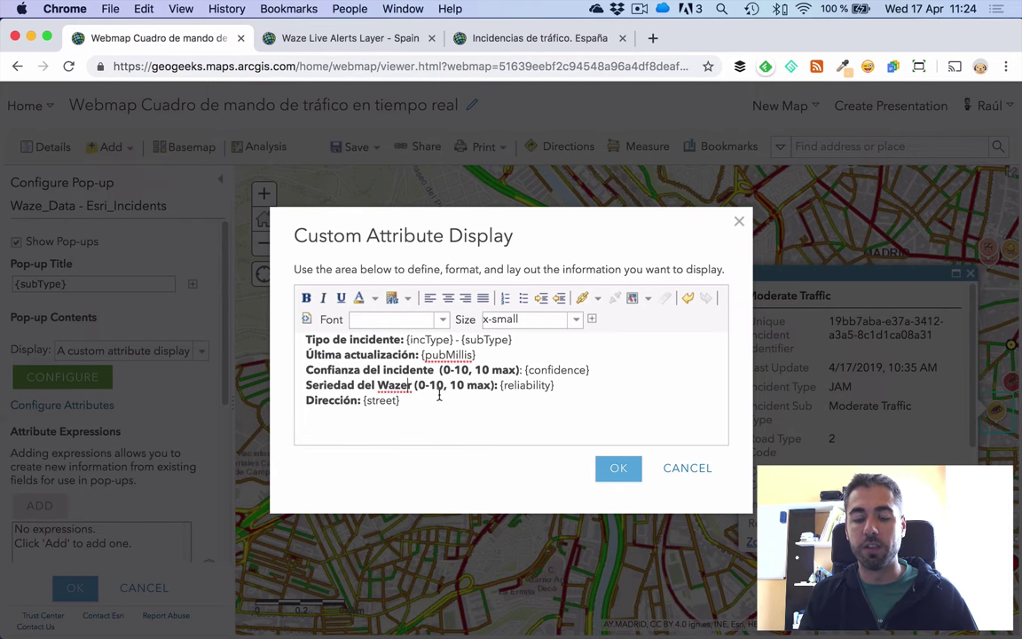
{"action": "double_click", "coordinate": [551, 370]}
{"action": "double_click", "coordinate": [529, 385]}
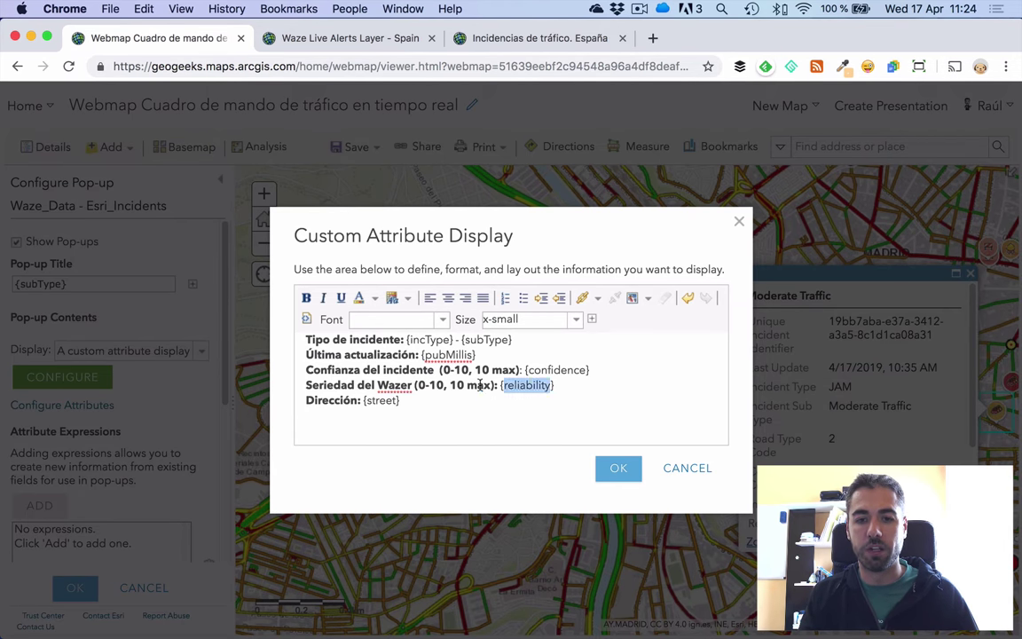
{"action": "double_click", "coordinate": [387, 384]}
{"action": "double_click", "coordinate": [507, 385]}
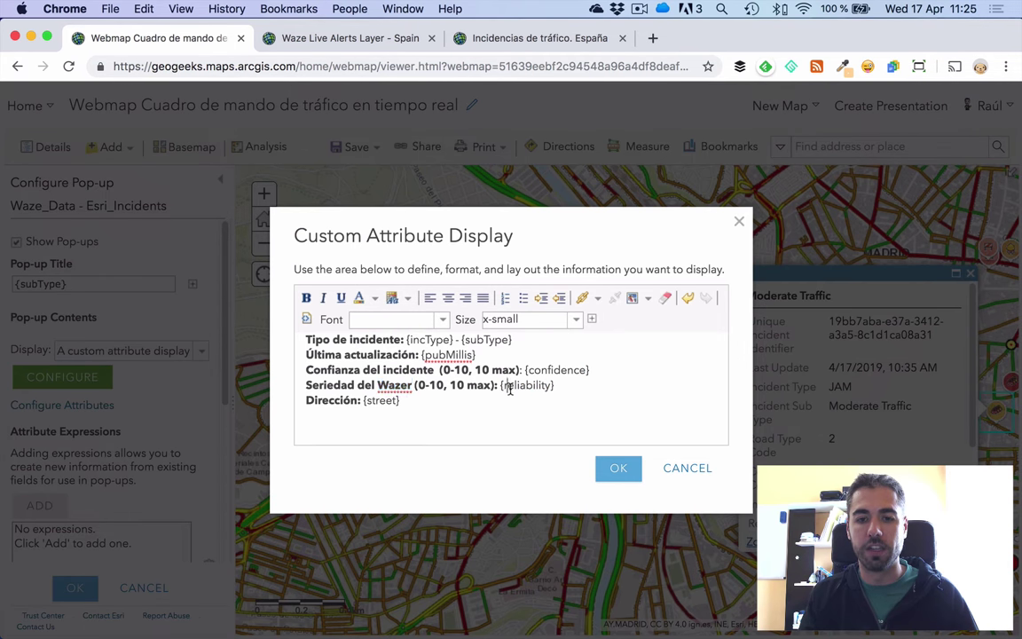
{"action": "double_click", "coordinate": [561, 371]}
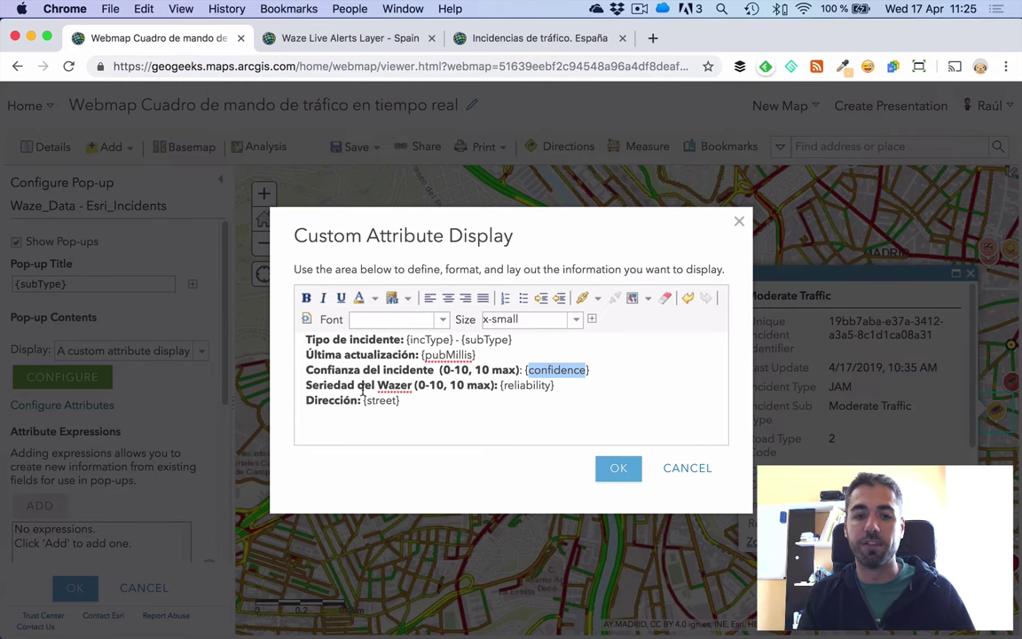
{"action": "left_click", "coordinate": [619, 467]}
{"action": "left_click", "coordinate": [75, 589]}
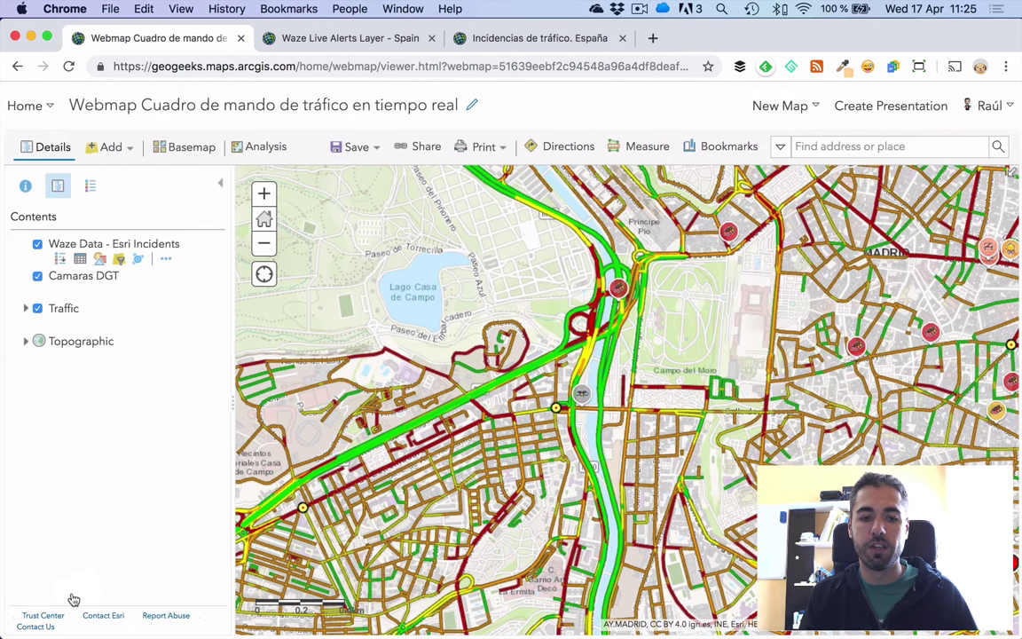
- Inspect the customised pop-up of the jam incident beside Príncipe Pío, close it and view the incidents farther east
{"action": "left_click", "coordinate": [618, 292]}
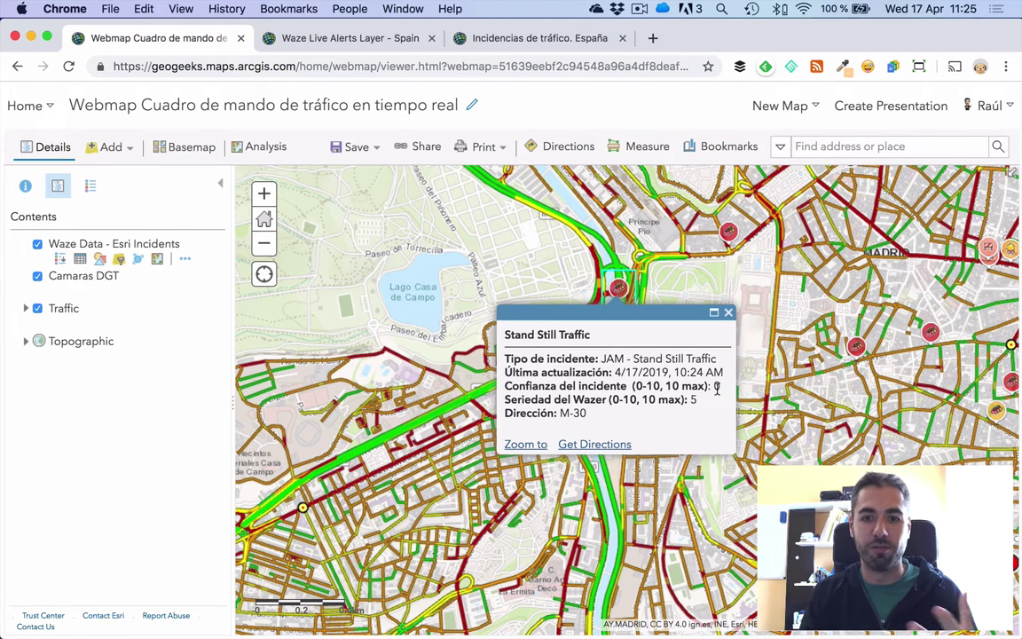
{"action": "left_click", "coordinate": [728, 314]}
{"action": "left_click_drag", "start_coordinate": [683, 323], "coordinate": [621, 318]}
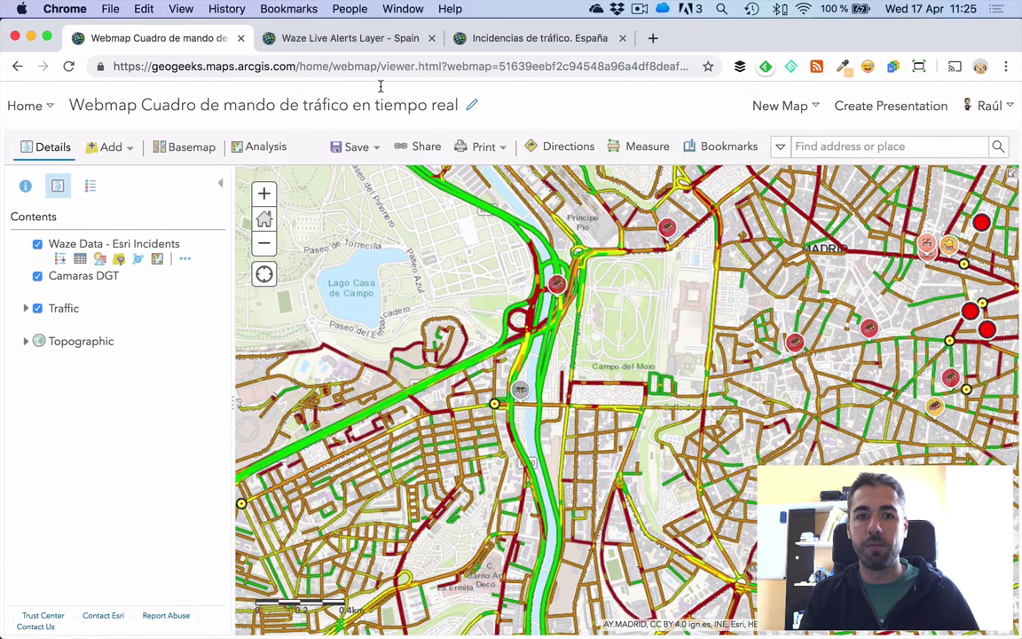
- Close the Waze Live Alerts page and examine the Incidencias de tráfico. España data table, sorted descending by fechahora_ini
{"action": "left_click", "coordinate": [431, 38]}
{"action": "left_click", "coordinate": [347, 40]}
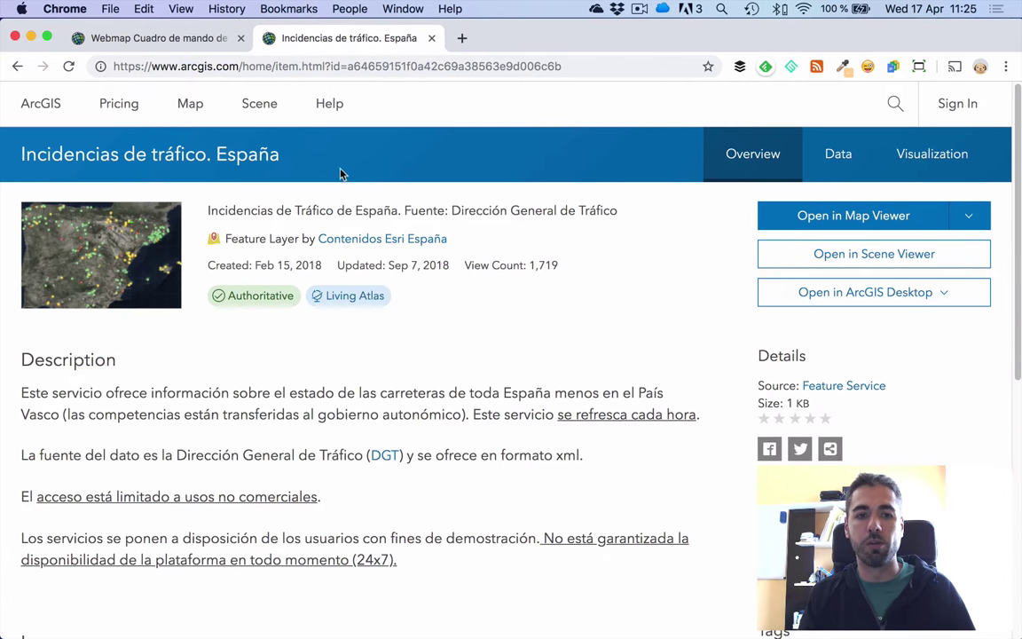
{"action": "left_click_drag", "start_coordinate": [95, 154], "coordinate": [206, 155]}
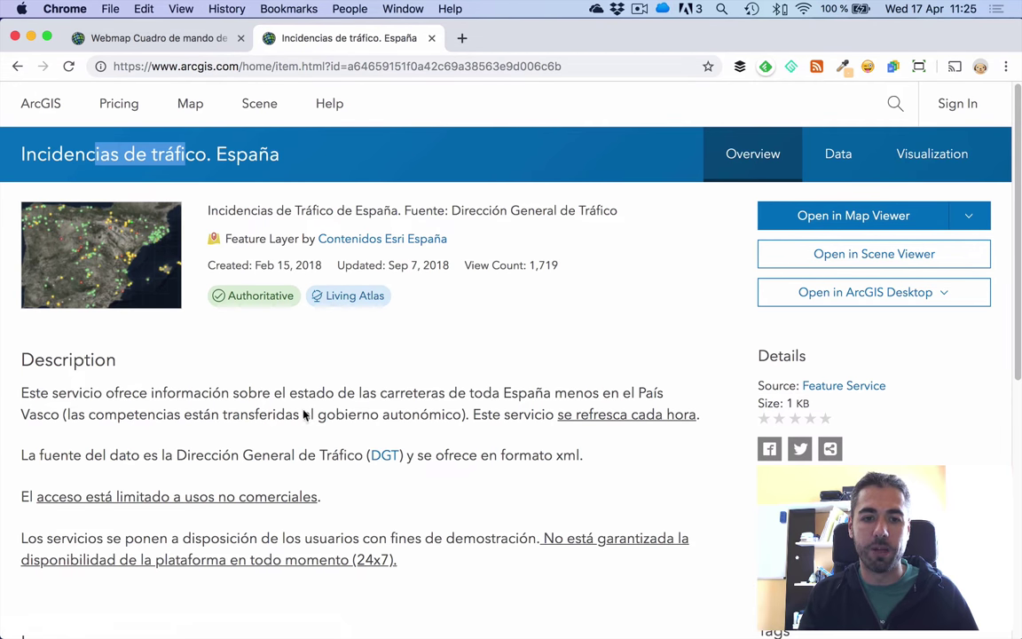
{"action": "left_click", "coordinate": [837, 154]}
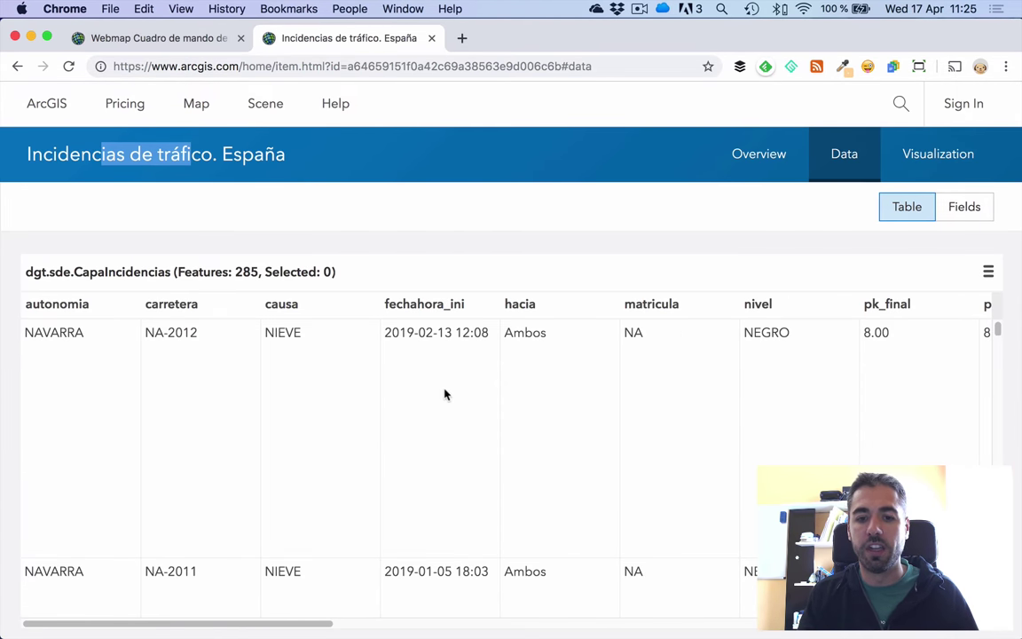
{"action": "left_click", "coordinate": [448, 310]}
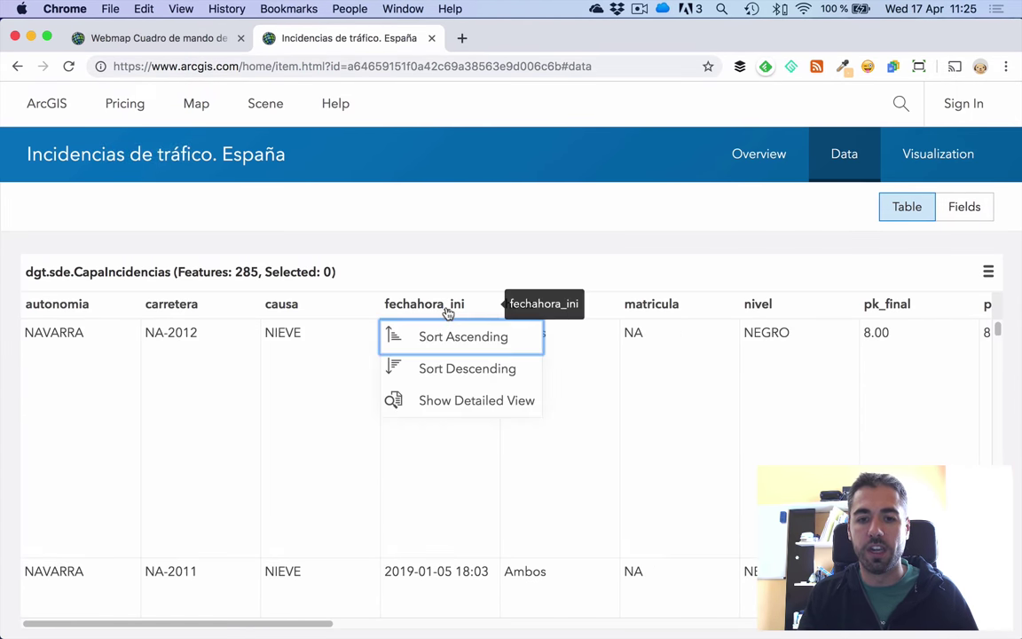
{"action": "left_click", "coordinate": [461, 384]}
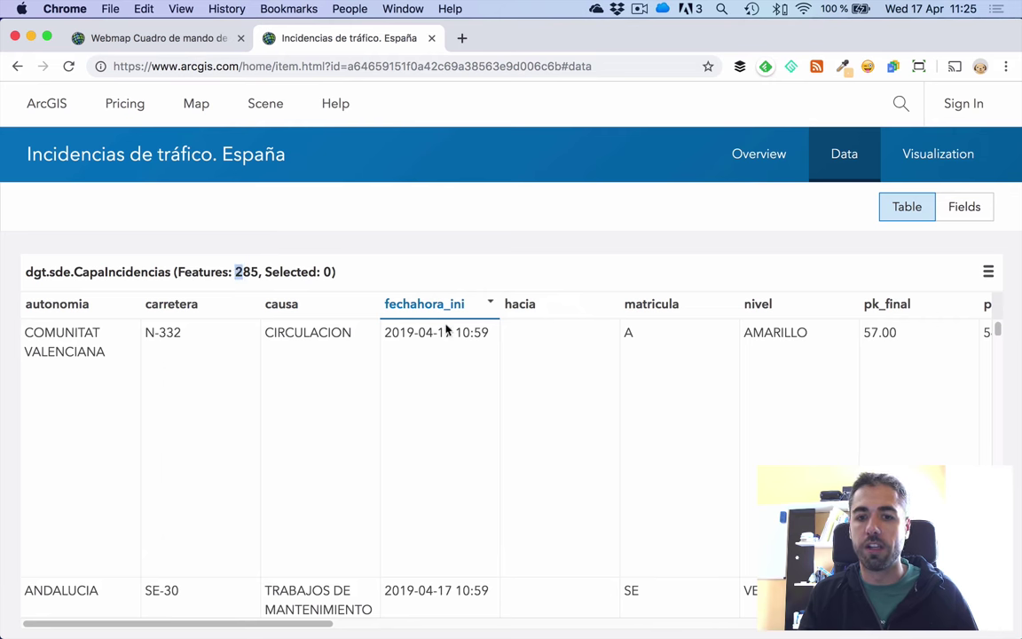
- Copy the service URL from the overview of the Incidencias de tráfico. España item
{"action": "left_click", "coordinate": [739, 166]}
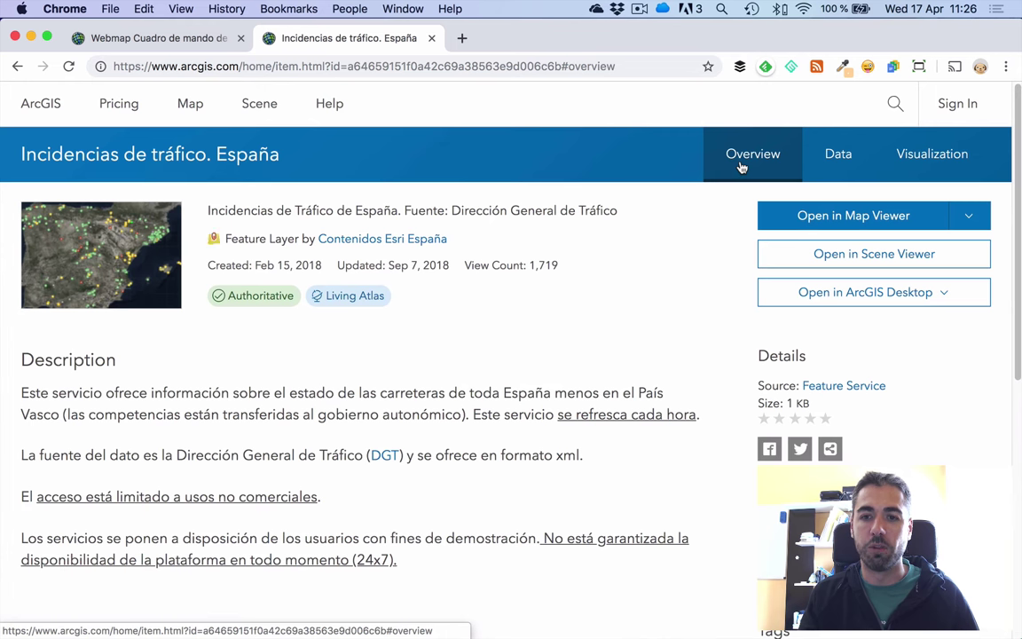
{"action": "scroll", "coordinate": [674, 310], "scroll_direction": "down", "scroll_amount": 10}
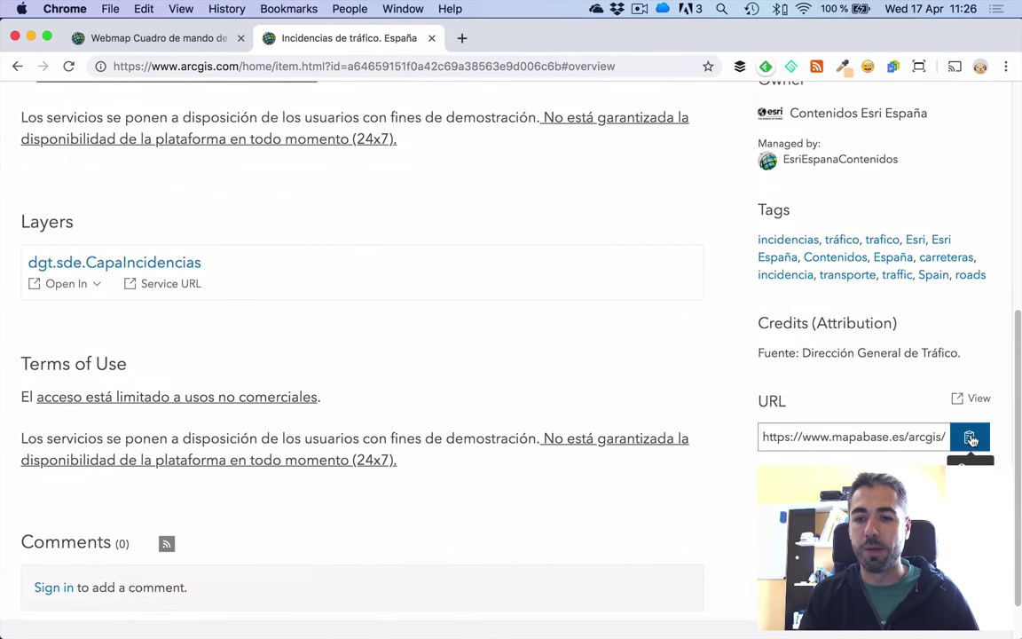
{"action": "left_click", "coordinate": [970, 438]}
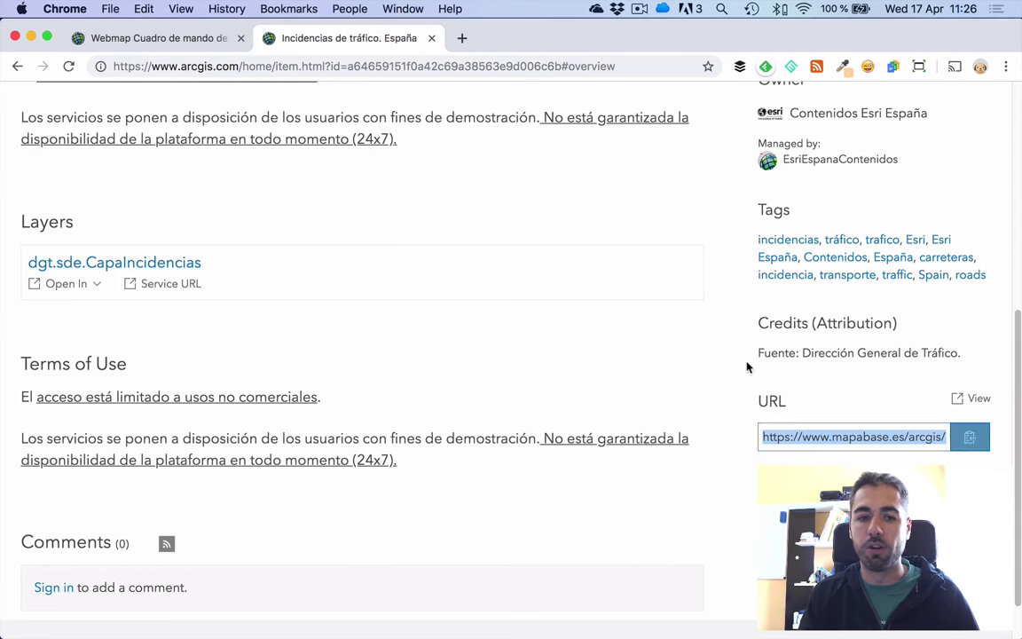
{"action": "scroll", "coordinate": [501, 296], "scroll_direction": "up", "scroll_amount": 10}
- Add the copied Prueba_incidencias_DGT FeatureServer URL to the web map as an ArcGIS Server web service layer
{"action": "left_click", "coordinate": [138, 39]}
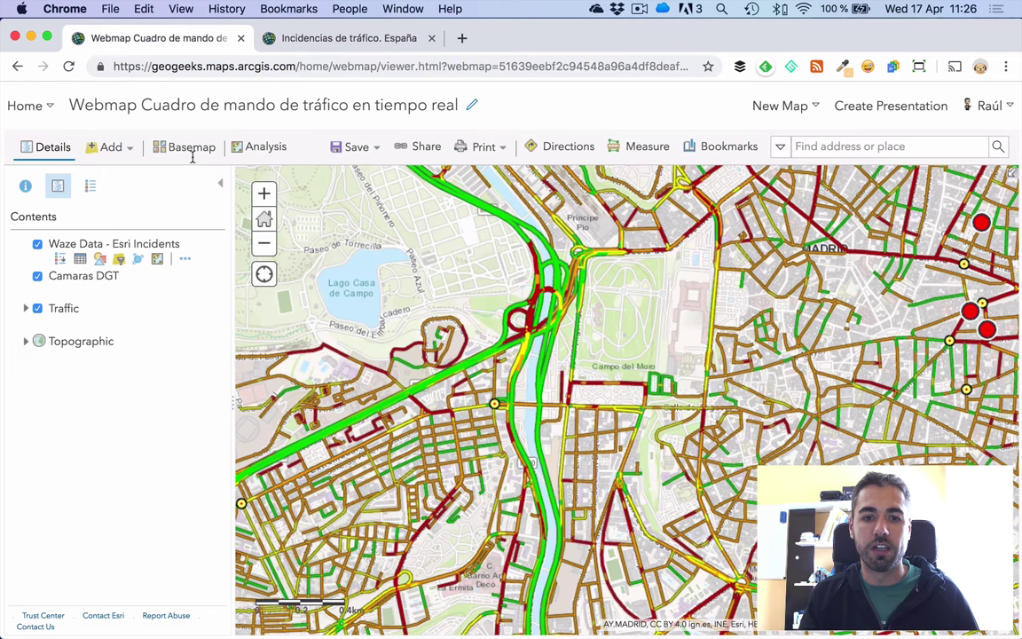
{"action": "left_click", "coordinate": [109, 147]}
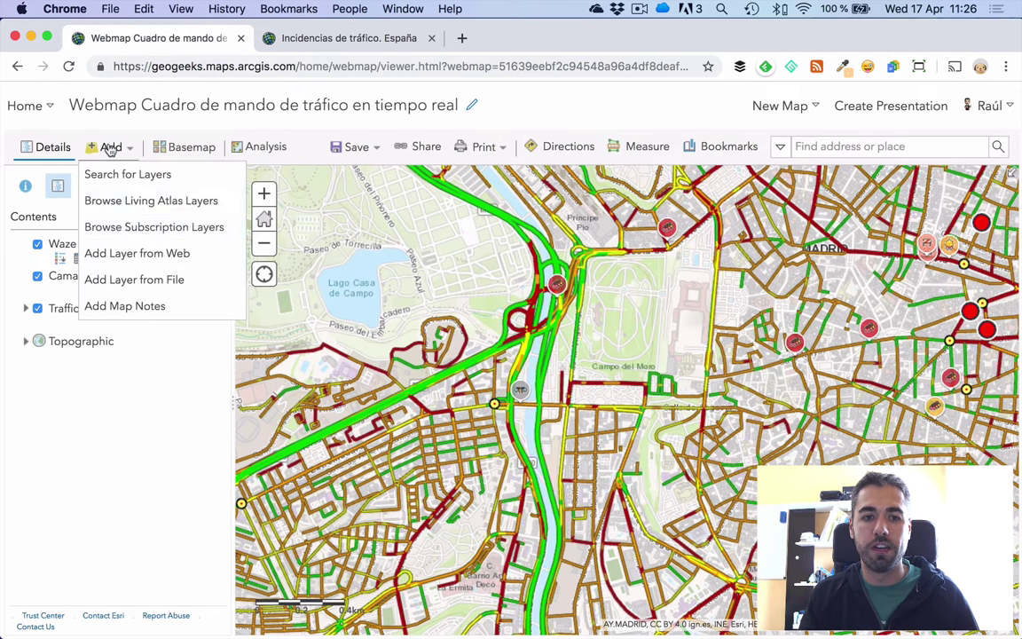
{"action": "left_click", "coordinate": [137, 253]}
{"action": "left_click", "coordinate": [404, 353]}
{"action": "key", "text": "super+v"}
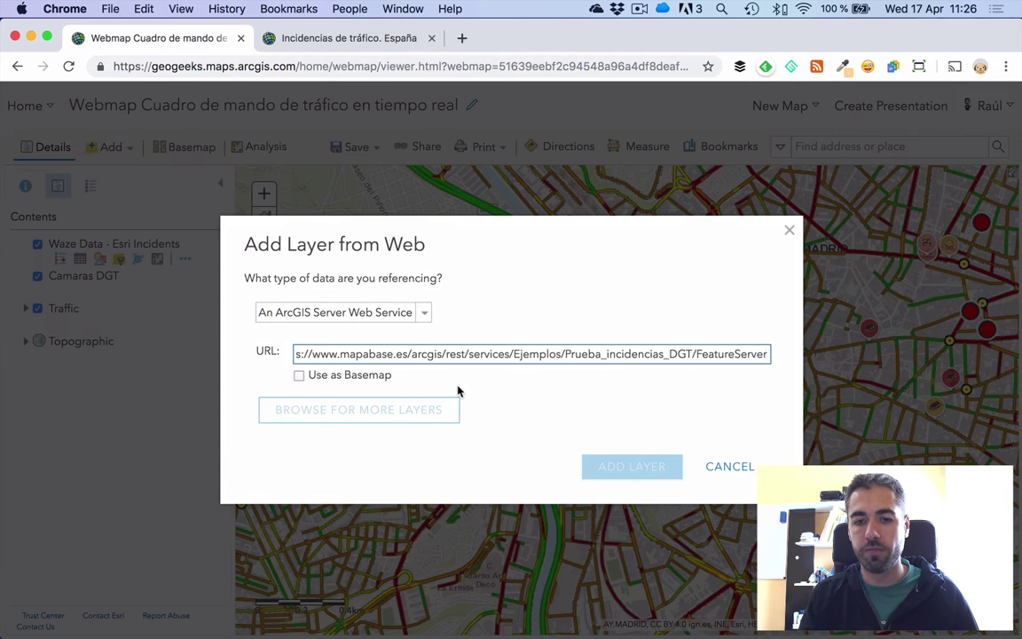
{"action": "left_click", "coordinate": [467, 370]}
{"action": "left_click", "coordinate": [624, 468]}
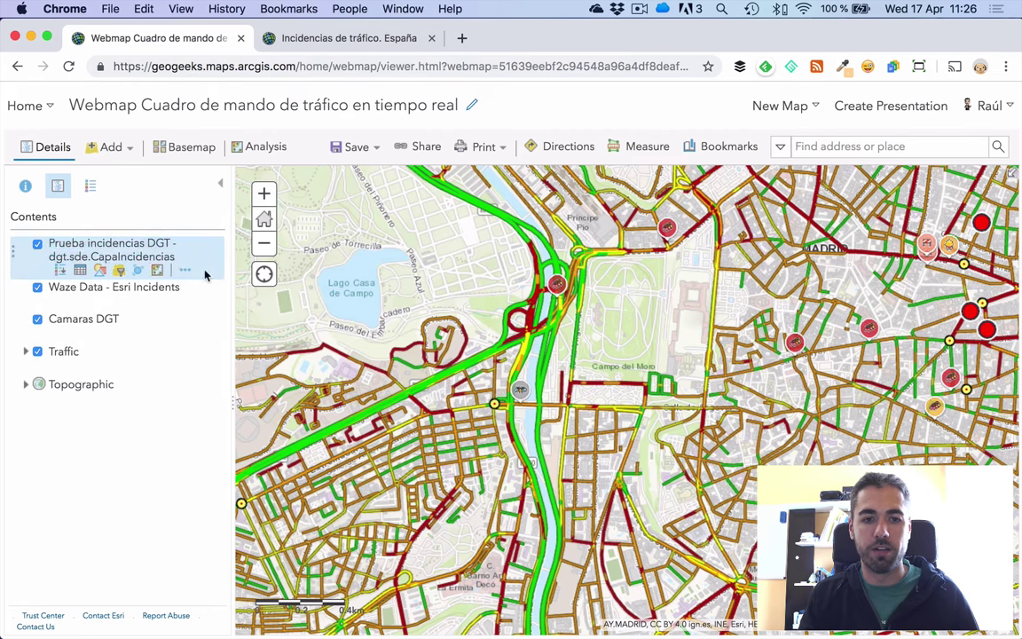
- Rename the Prueba incidencias DGT layer as "Incidencias de tráfico. España", copying the title from its item page
{"action": "left_click", "coordinate": [182, 271]}
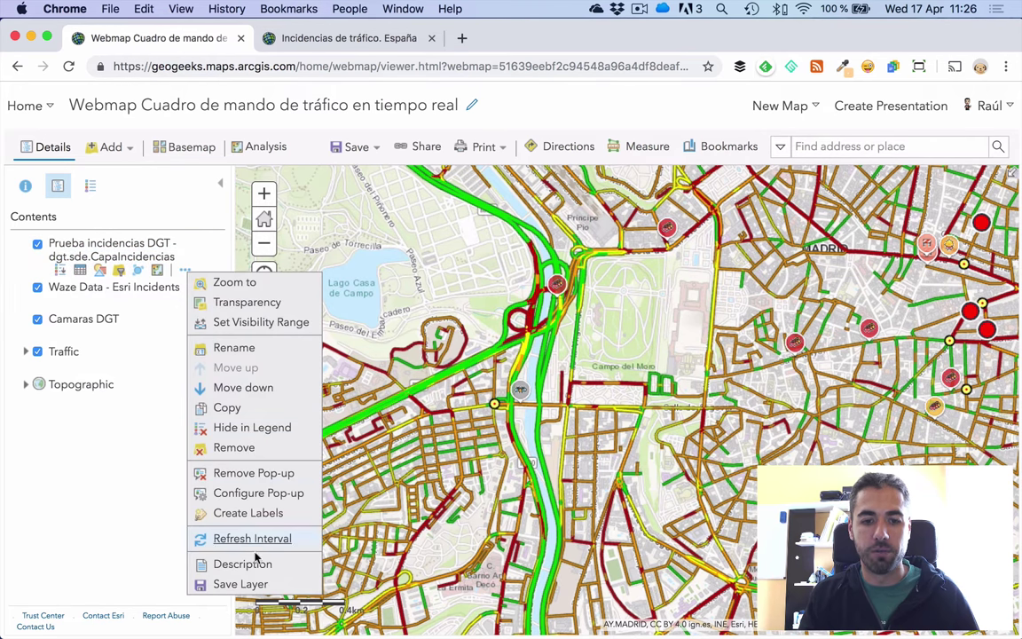
{"action": "left_click", "coordinate": [252, 351]}
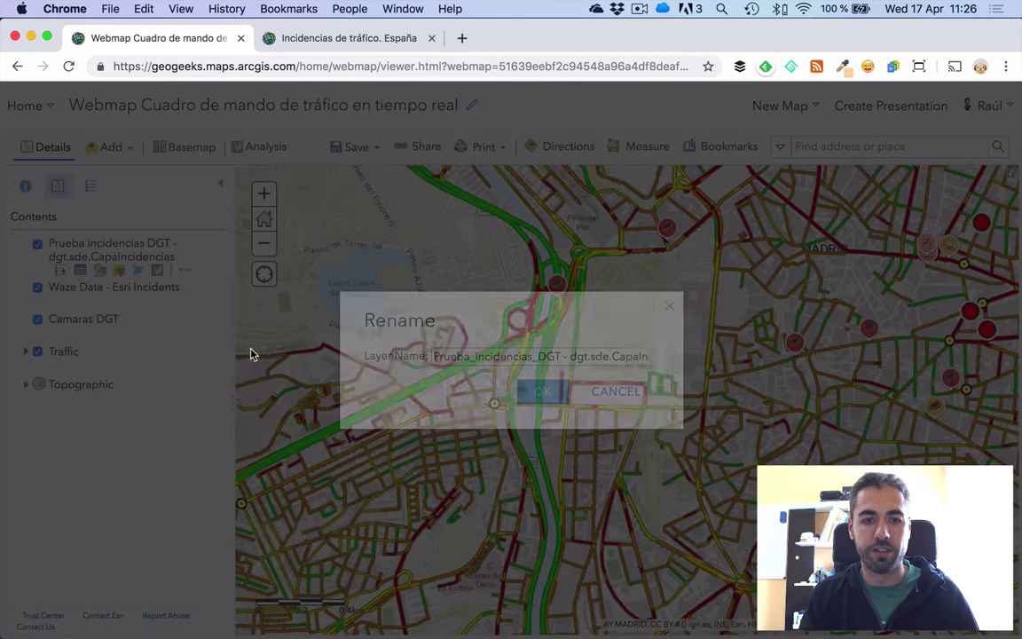
{"action": "key", "text": "ctrl+Tab"}
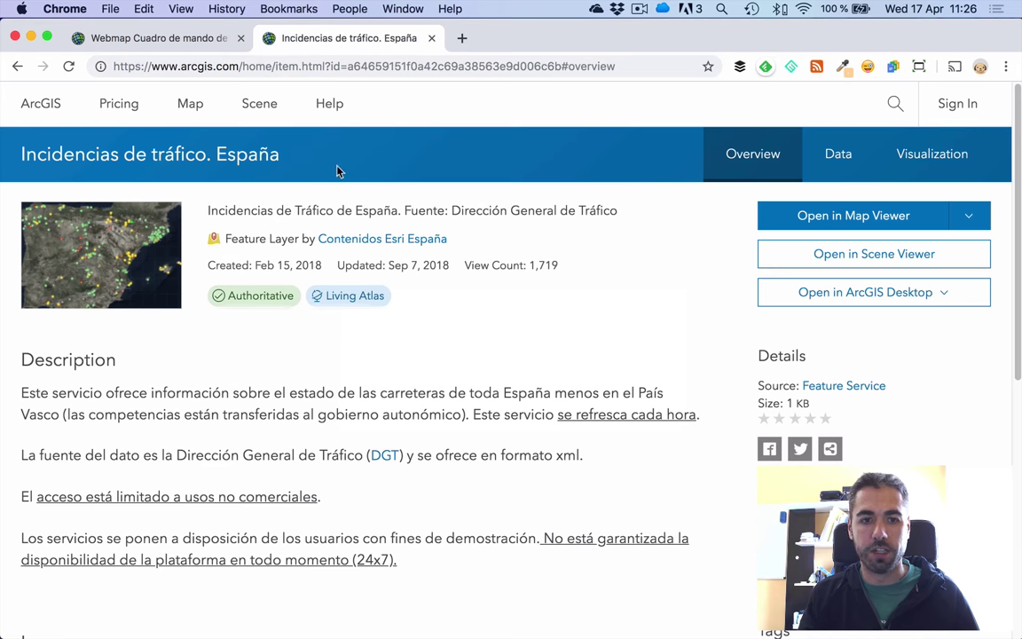
{"action": "left_click_drag", "start_coordinate": [262, 164], "coordinate": [18, 155]}
{"action": "key", "text": "ctrl+shift+Tab"}
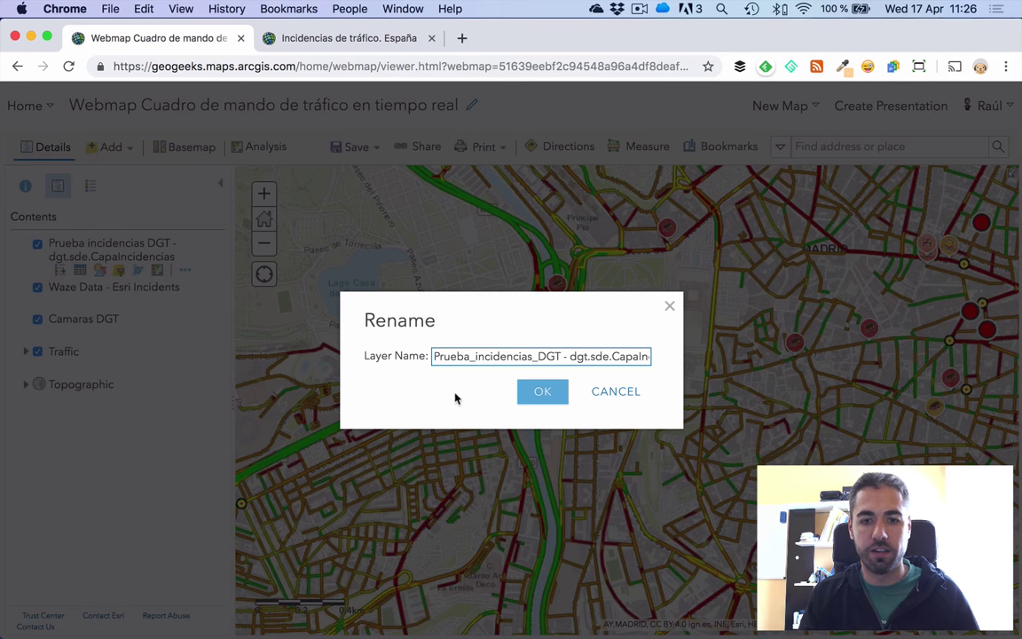
{"action": "key", "text": "ctrl+a"}
{"action": "key", "text": "ctrl+v"}
{"action": "left_click", "coordinate": [540, 392]}
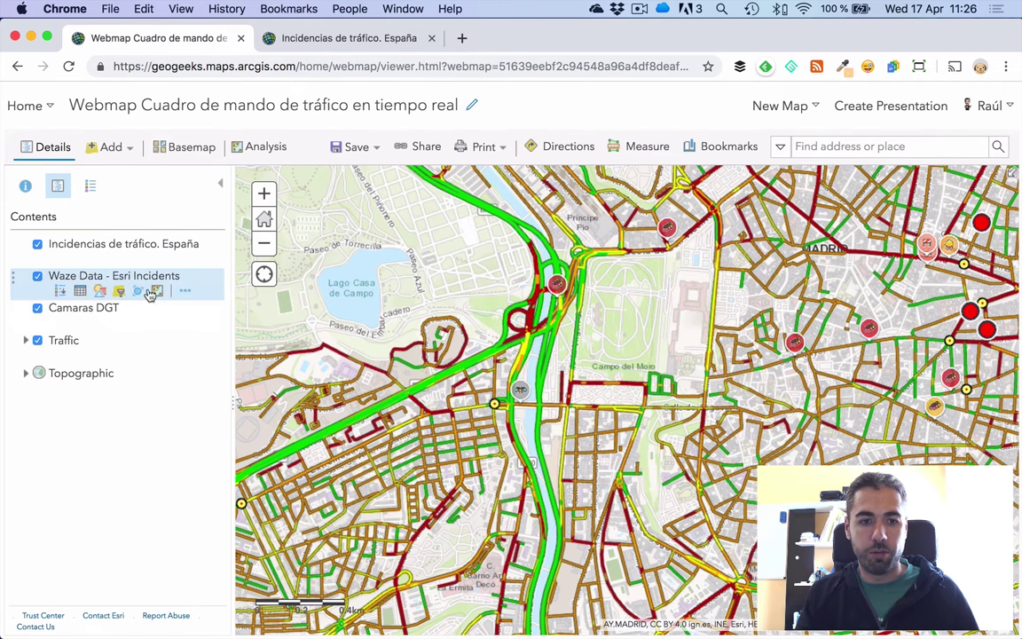
- Hide the Waze Data - Esri Incidents, Camaras DGT and Traffic layers
{"action": "left_click", "coordinate": [37, 276]}
{"action": "left_click", "coordinate": [37, 308]}
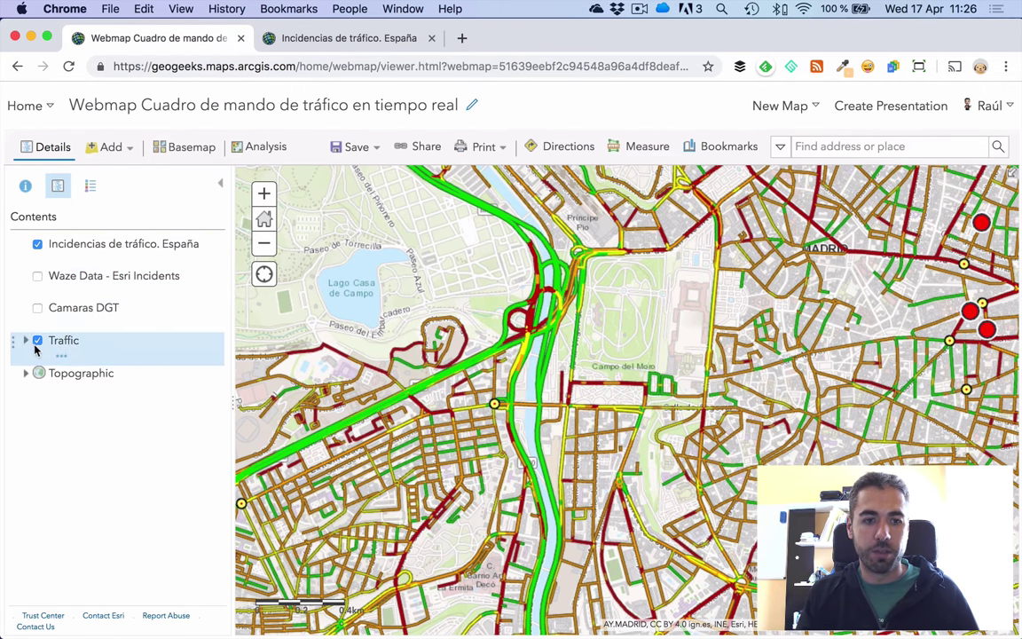
{"action": "left_click", "coordinate": [37, 340]}
- Inspect the default pop-up and its title for the green incident northeast of Pozuelo de Alarcón
{"action": "left_click", "coordinate": [263, 244]}
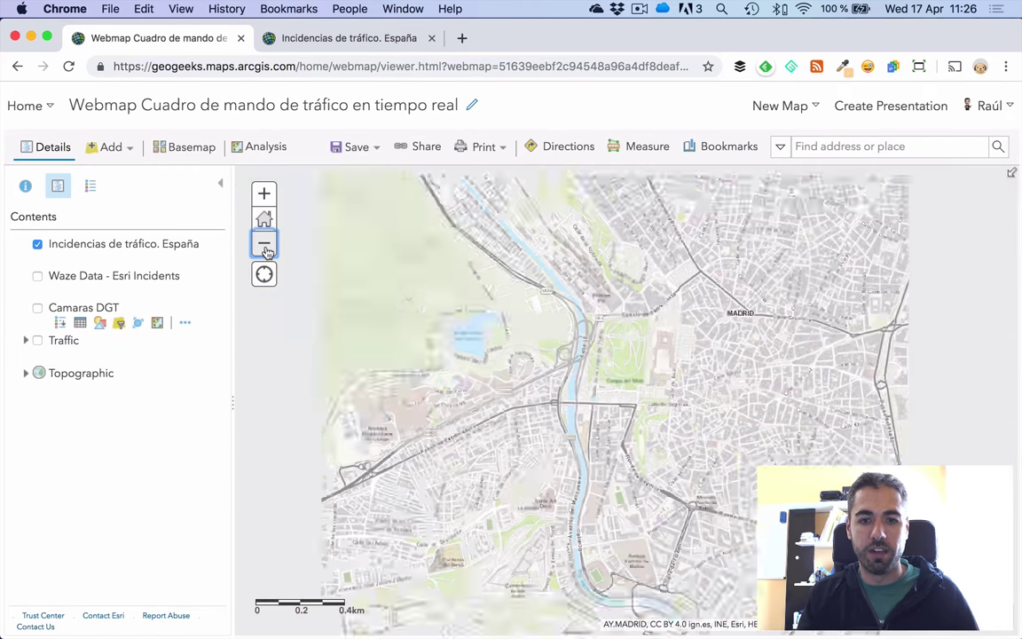
{"action": "left_click", "coordinate": [264, 245]}
{"action": "left_click", "coordinate": [263, 244]}
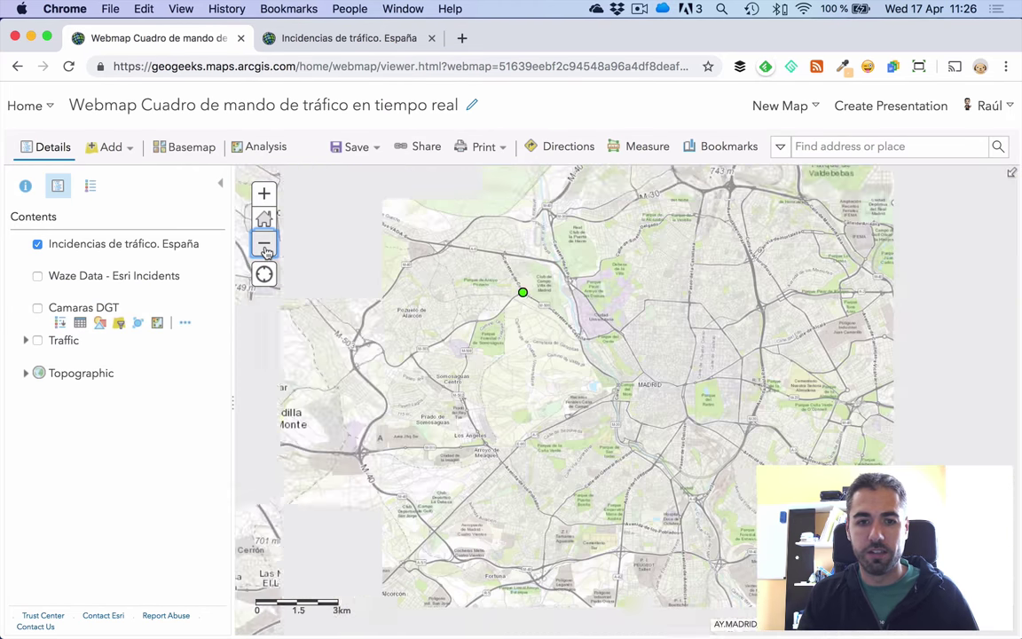
{"action": "left_click", "coordinate": [264, 244]}
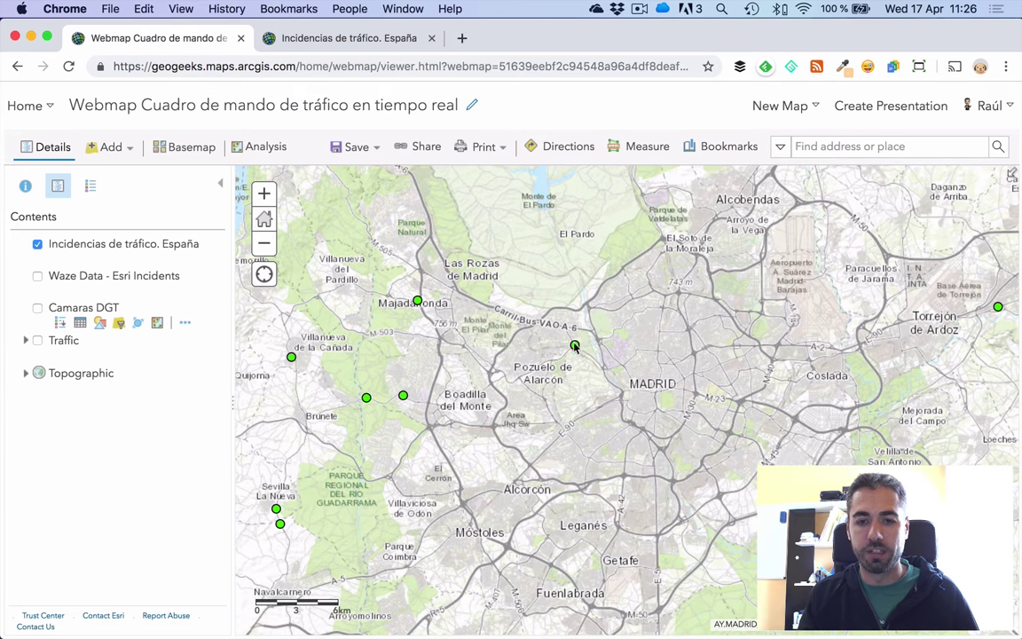
{"action": "left_click", "coordinate": [575, 346]}
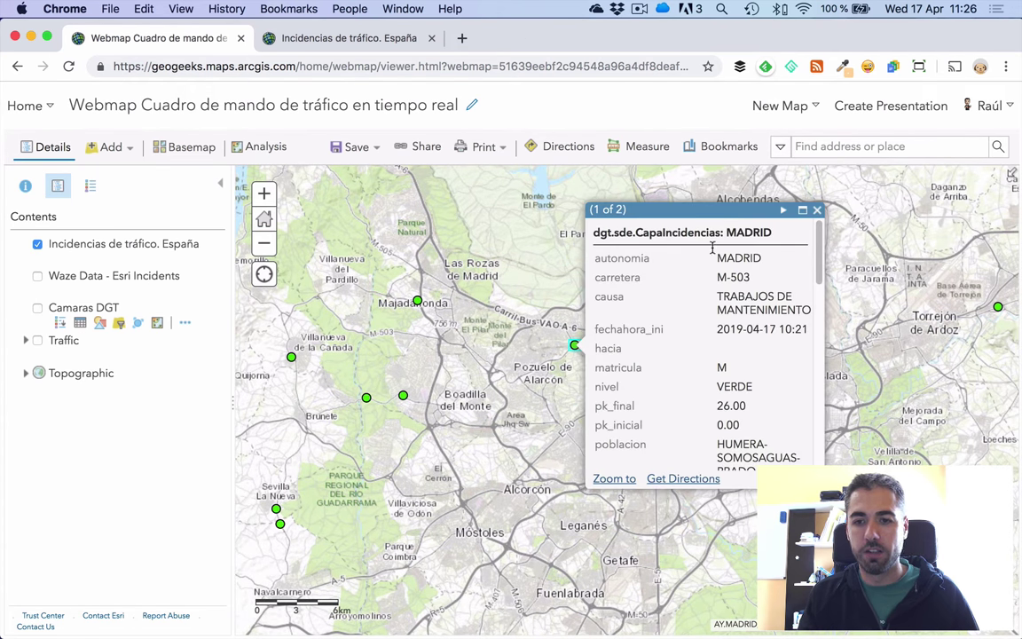
{"action": "left_click_drag", "start_coordinate": [610, 230], "coordinate": [722, 233]}
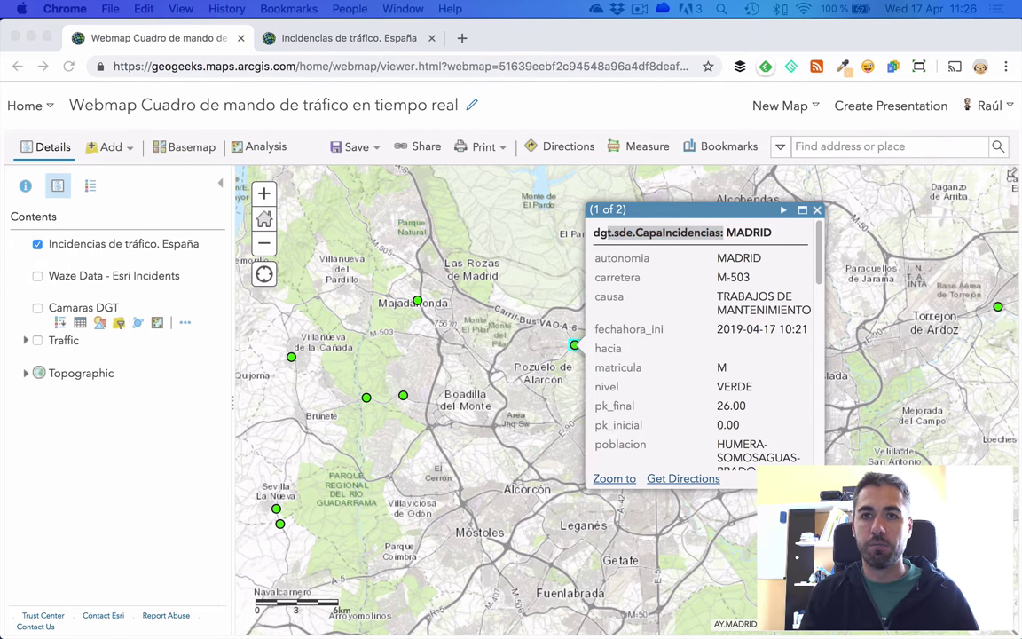
- Set the pop-up title of the Incidencias de tráfico. España layer to "Incidencia nivel {nivel}"
{"action": "left_click", "coordinate": [113, 254]}
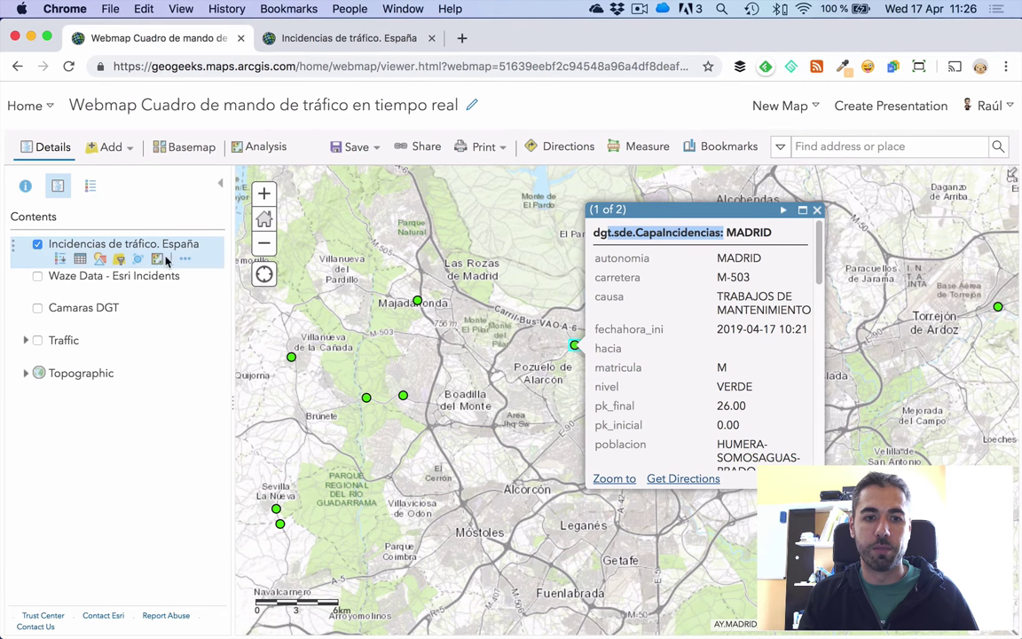
{"action": "left_click", "coordinate": [182, 259]}
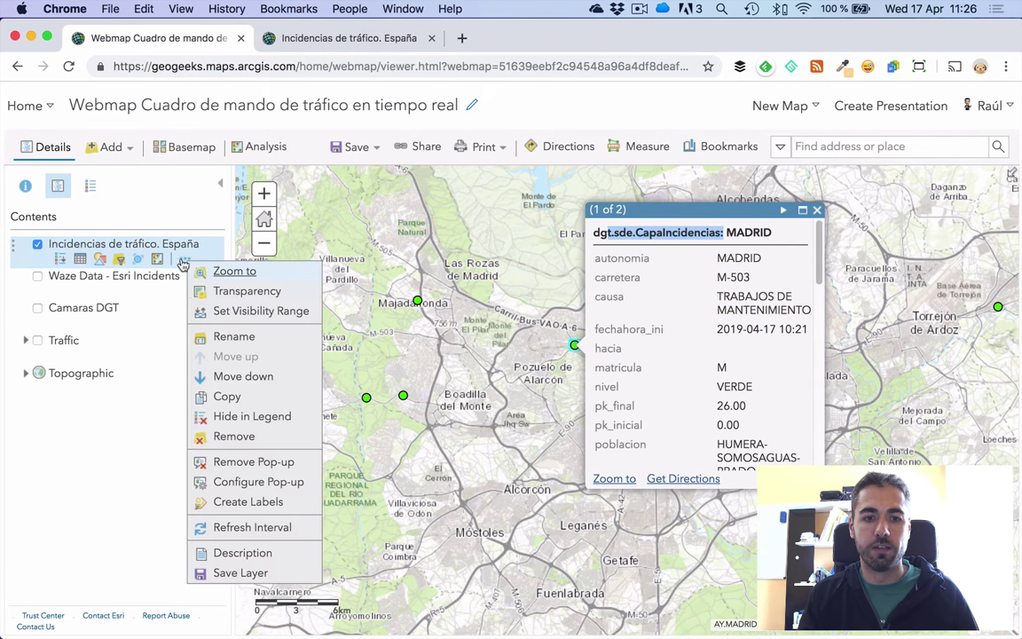
{"action": "left_click", "coordinate": [277, 491]}
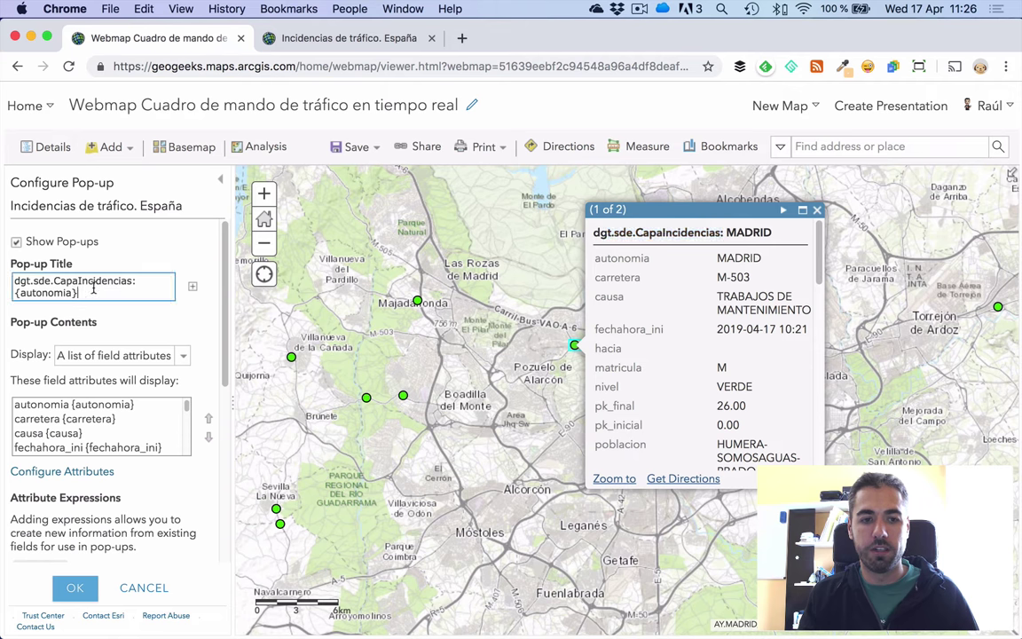
{"action": "triple_click", "coordinate": [101, 291]}
{"action": "key", "text": "cmd+v"}
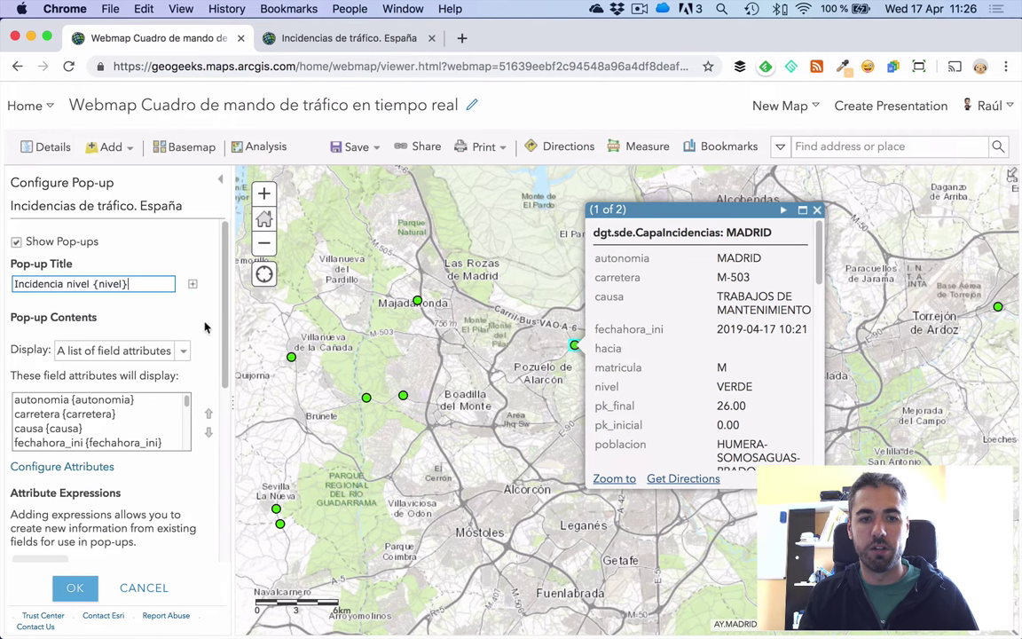
- Examine all the attribute columns in the Incidencias de tráfico. España item's data table, from autonomia through to y1
{"action": "left_click", "coordinate": [313, 42]}
{"action": "left_click", "coordinate": [841, 156]}
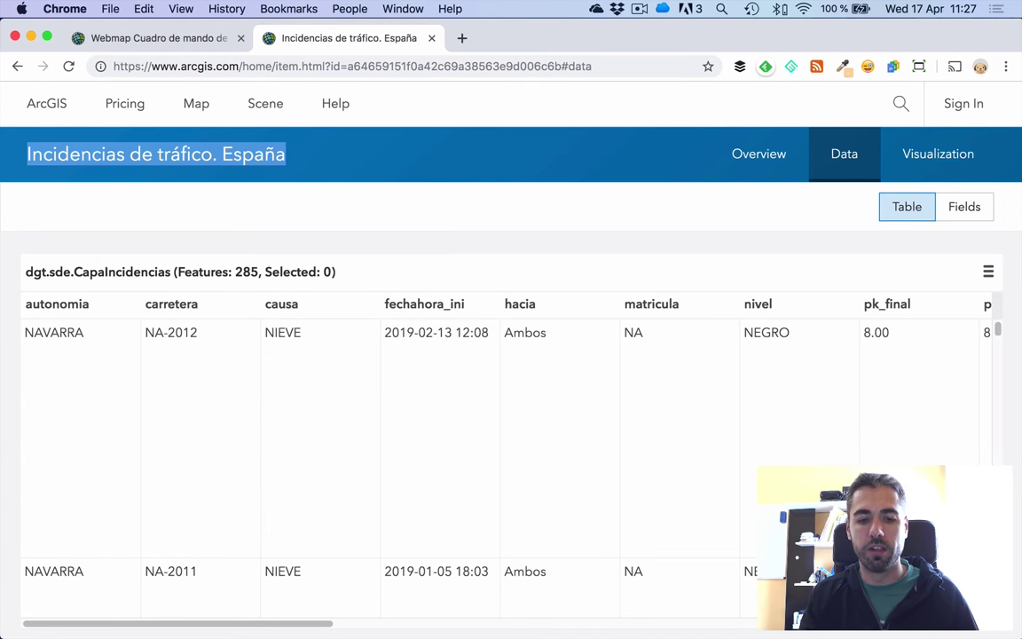
{"action": "left_click", "coordinate": [735, 166]}
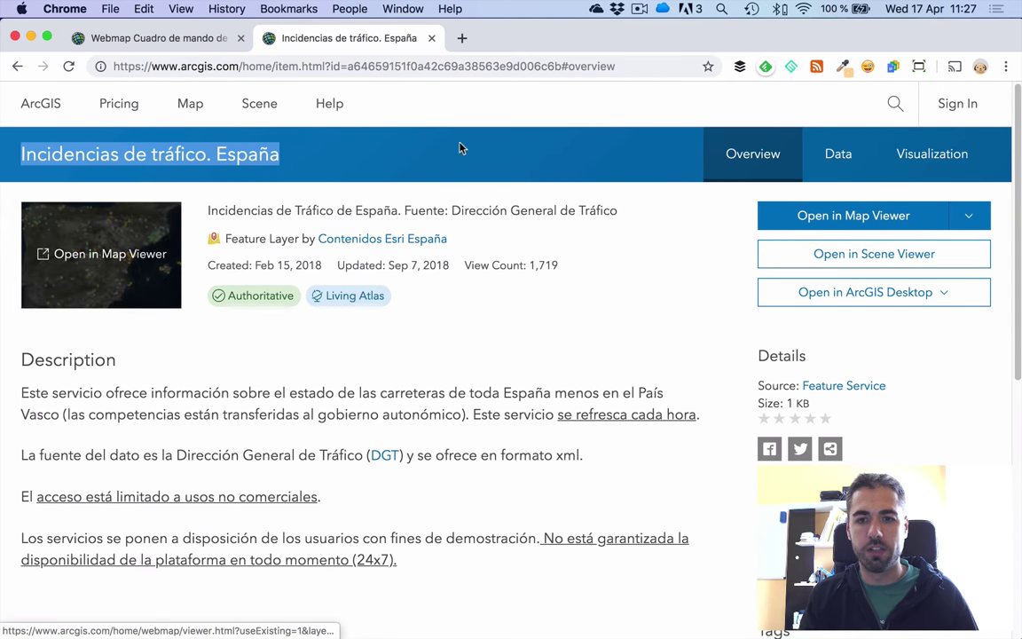
{"action": "left_click", "coordinate": [843, 155]}
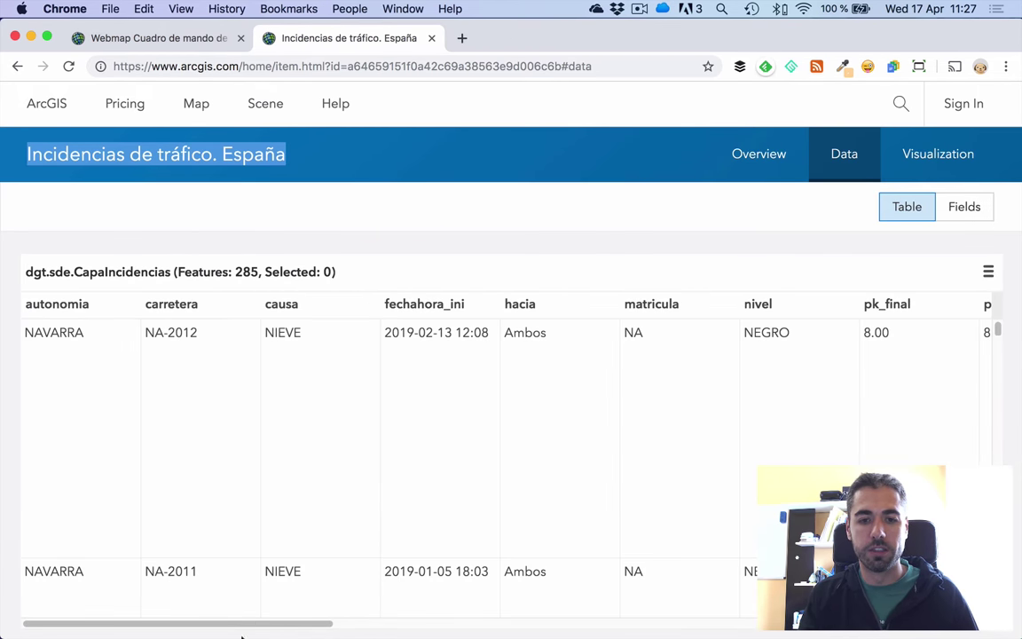
{"action": "left_click_drag", "start_coordinate": [250, 629], "coordinate": [360, 625]}
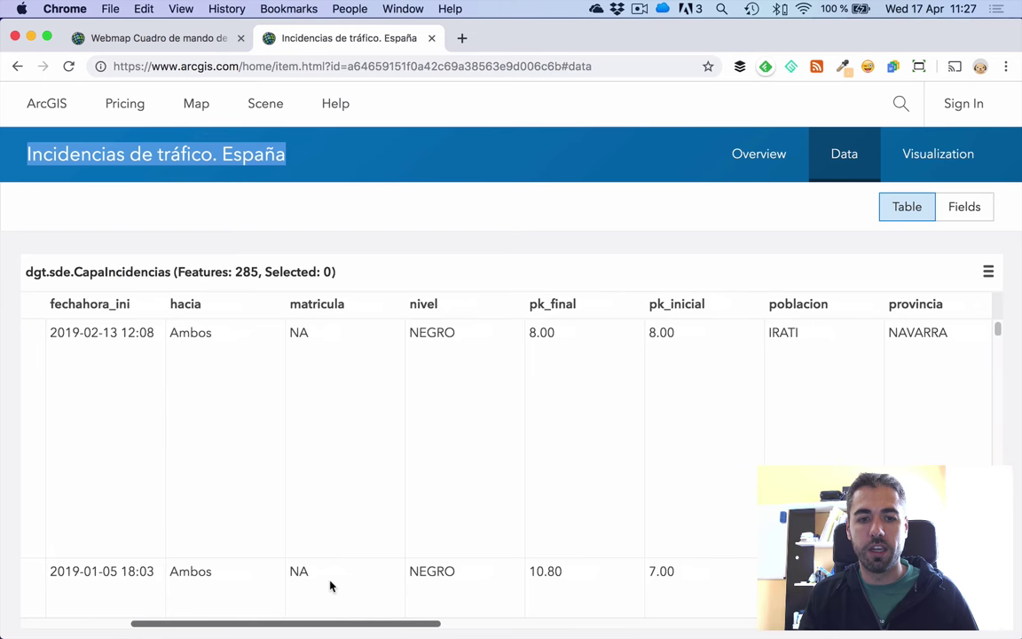
{"action": "left_click", "coordinate": [189, 336]}
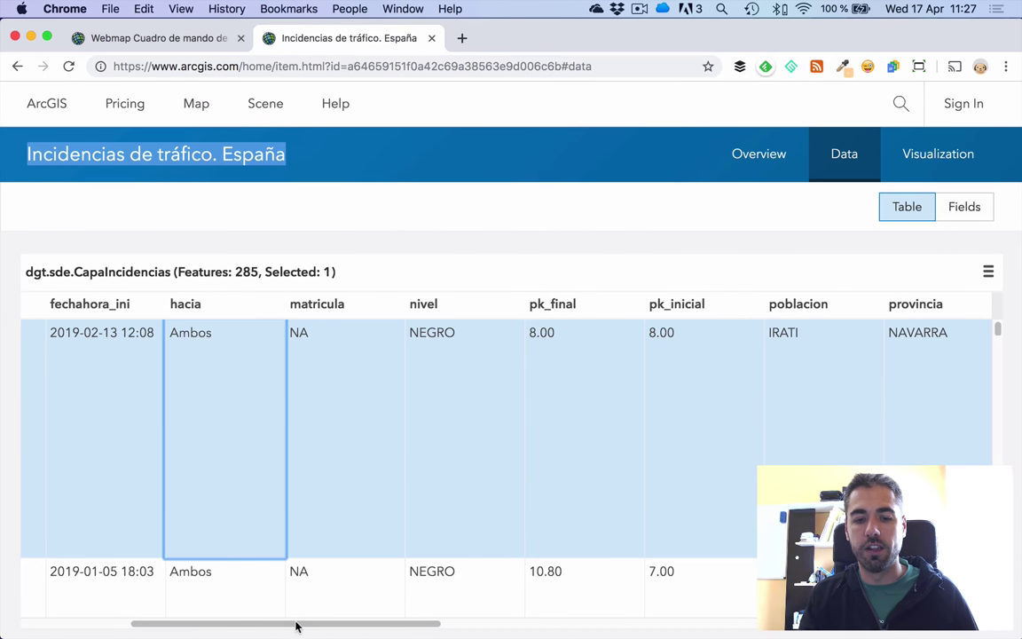
{"action": "left_click_drag", "start_coordinate": [297, 625], "coordinate": [320, 623]}
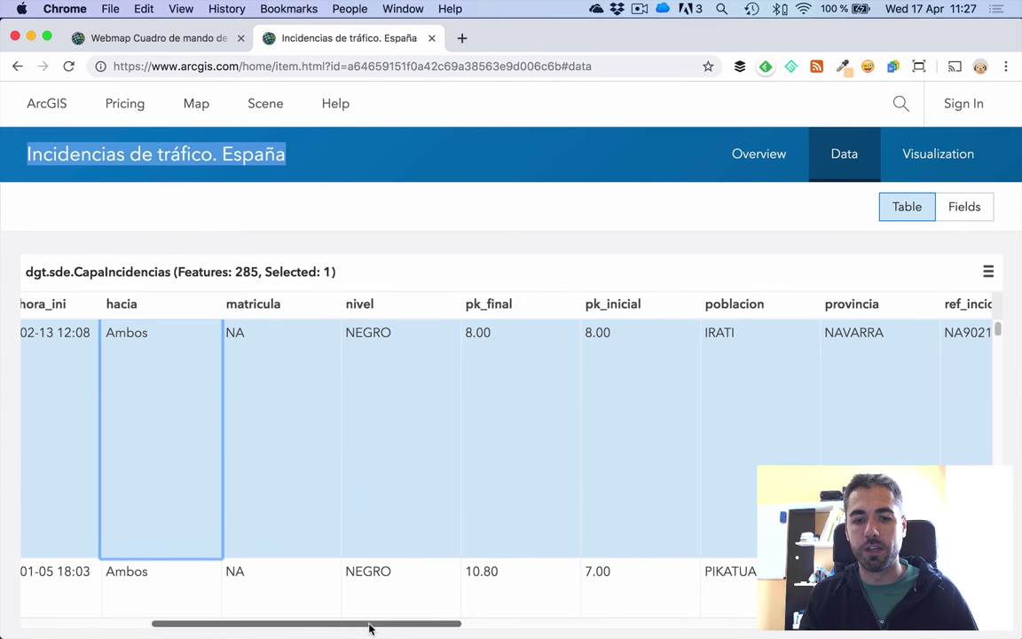
{"action": "left_click_drag", "start_coordinate": [371, 626], "coordinate": [503, 623]}
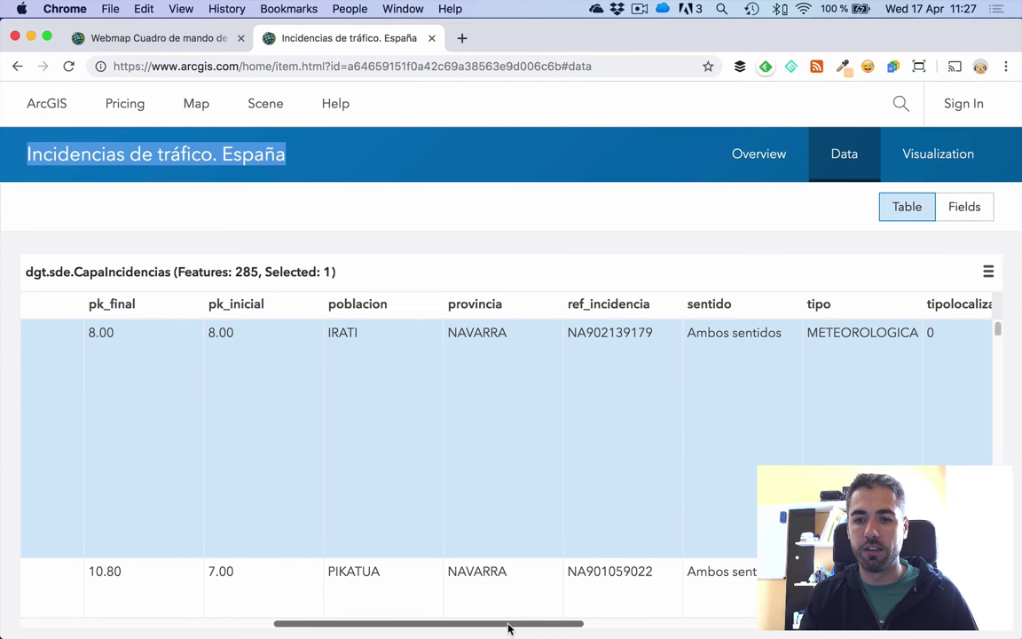
{"action": "left_click_drag", "start_coordinate": [511, 629], "coordinate": [714, 627]}
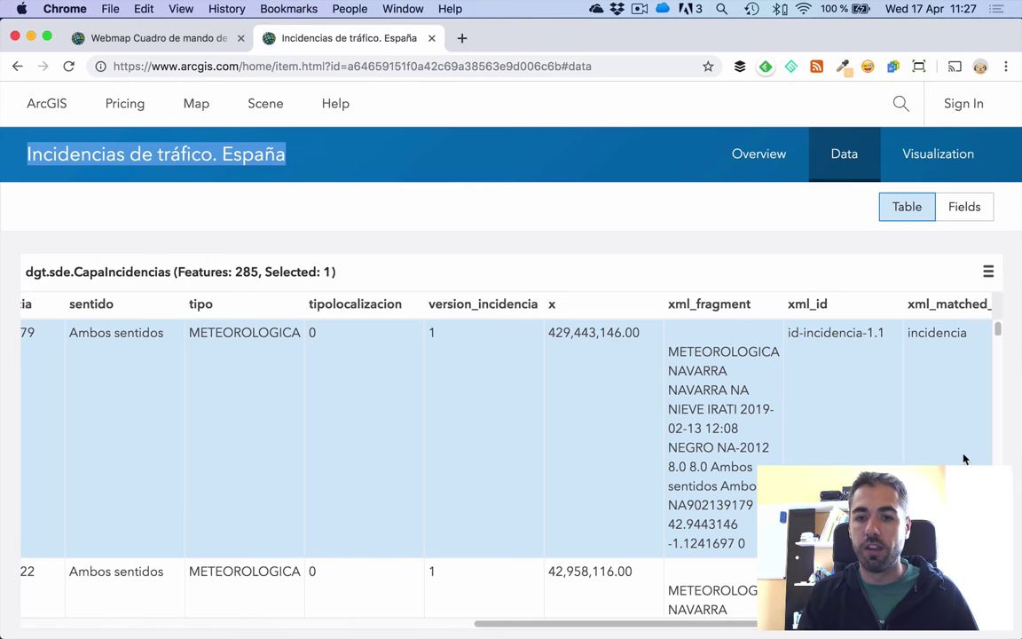
{"action": "left_click_drag", "start_coordinate": [523, 626], "coordinate": [702, 625]}
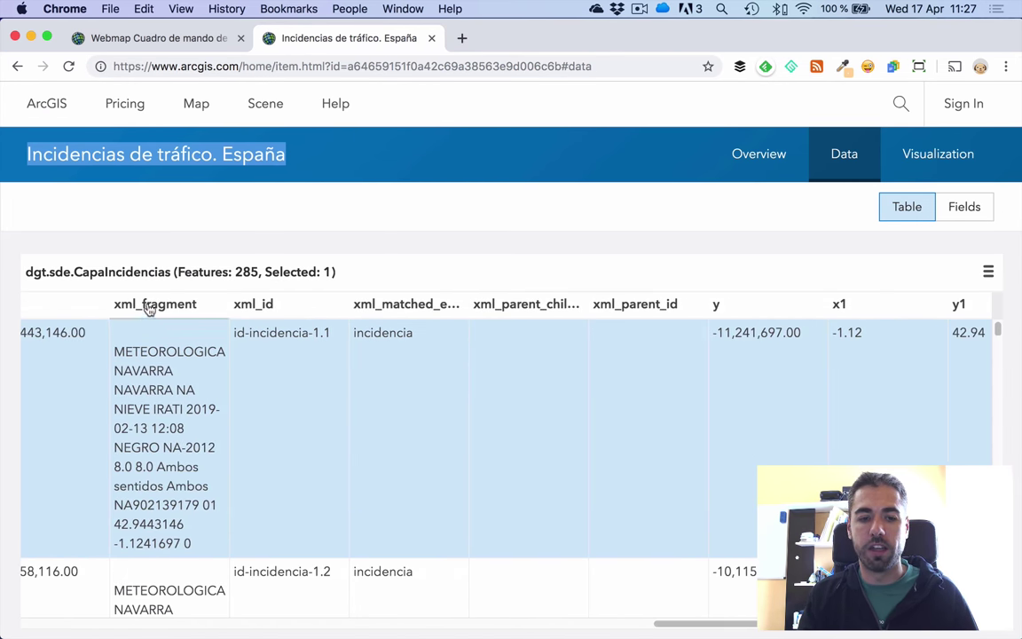
{"action": "left_click_drag", "start_coordinate": [737, 622], "coordinate": [762, 622]}
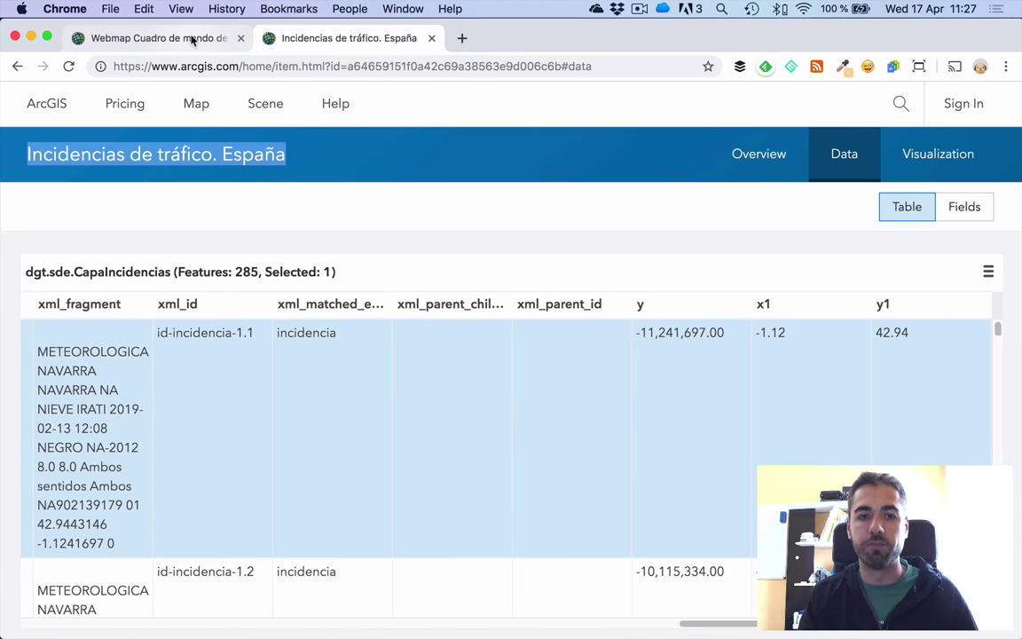
- Apply the pop-up configuration in the web map and check the title on the incident northeast of Pozuelo de Alarcón
{"action": "left_click", "coordinate": [159, 38]}
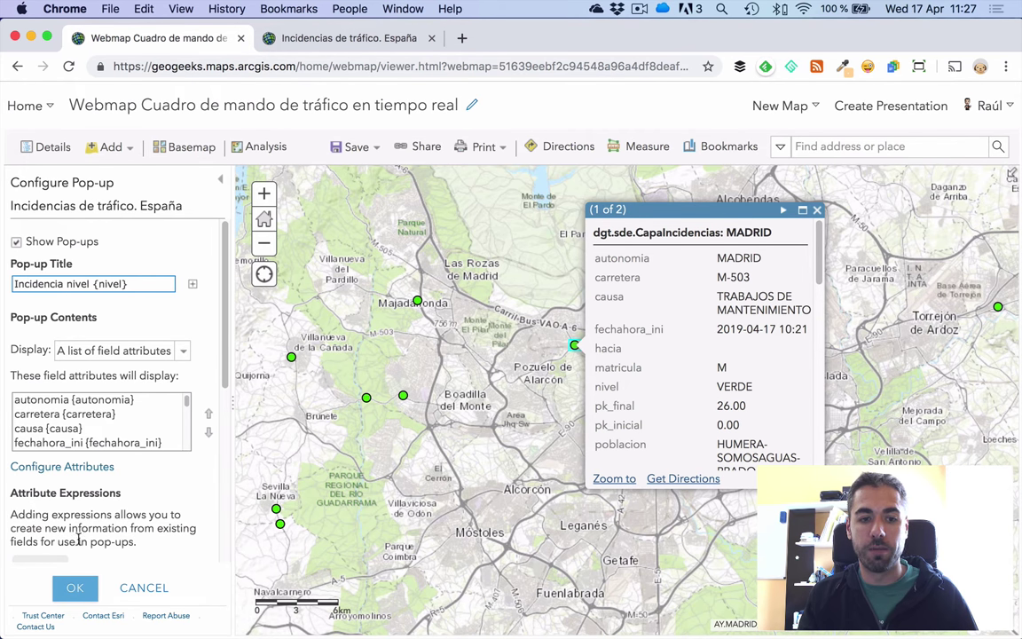
{"action": "left_click", "coordinate": [74, 589]}
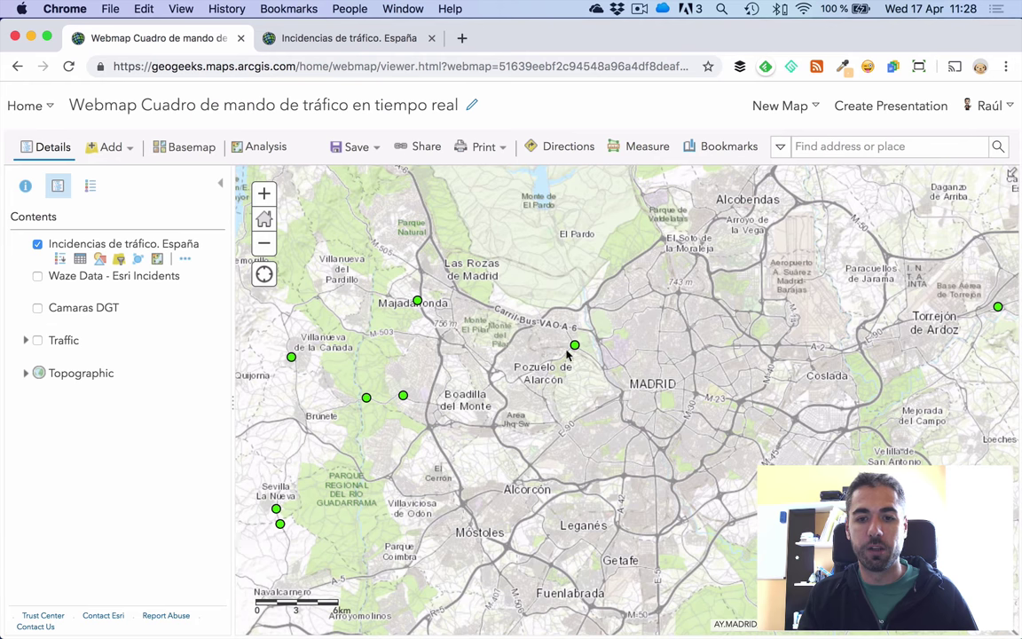
{"action": "left_click", "coordinate": [575, 346]}
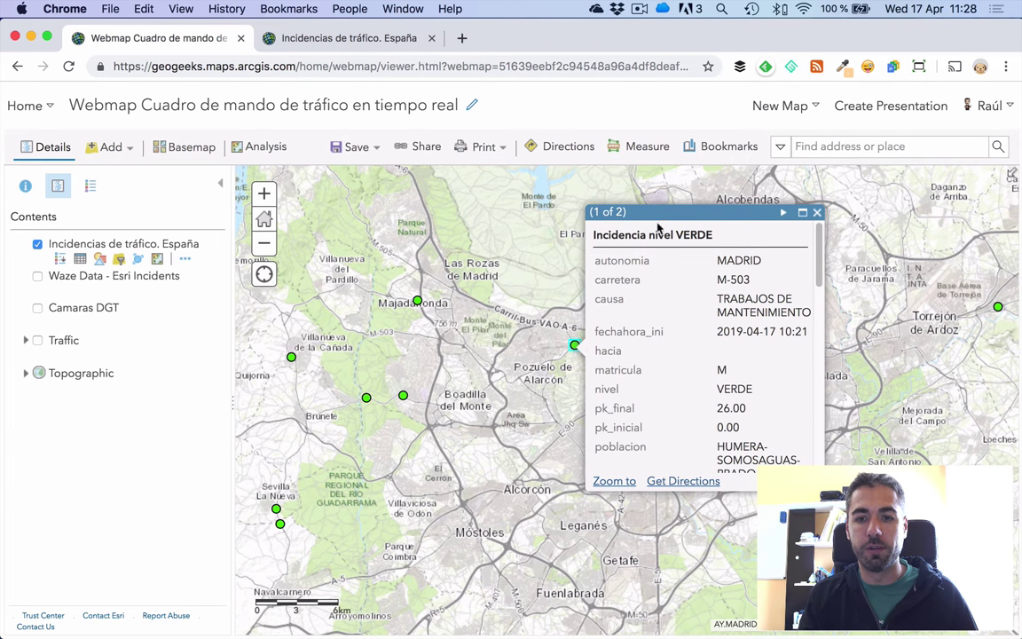
- Check the pop-ups of the yellow incident on the AP-6 and the black incident near Segovia, closing the last one
{"action": "left_click", "coordinate": [265, 243]}
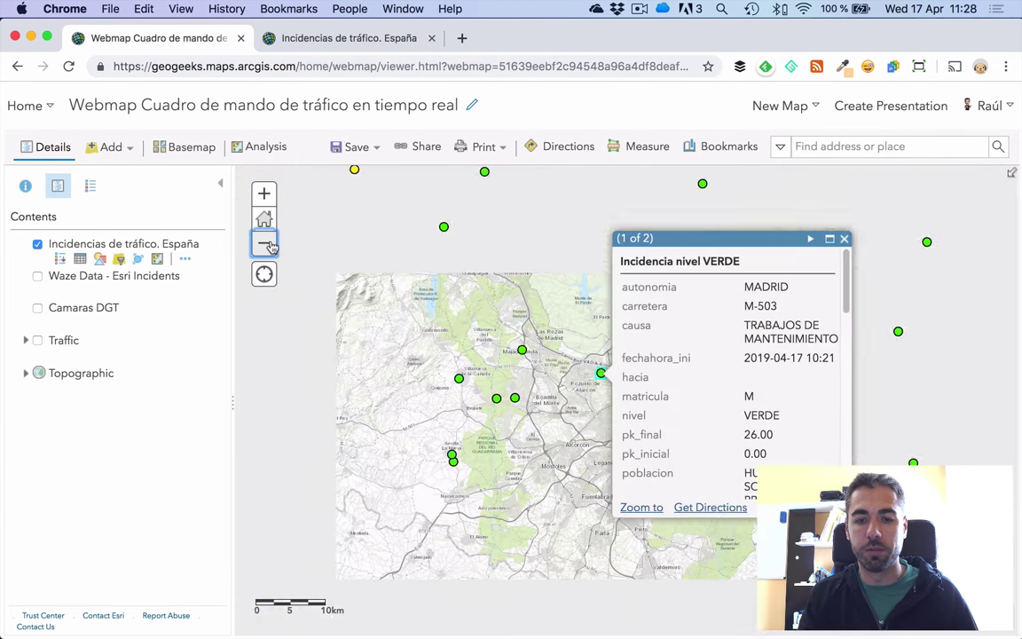
{"action": "left_click", "coordinate": [265, 244]}
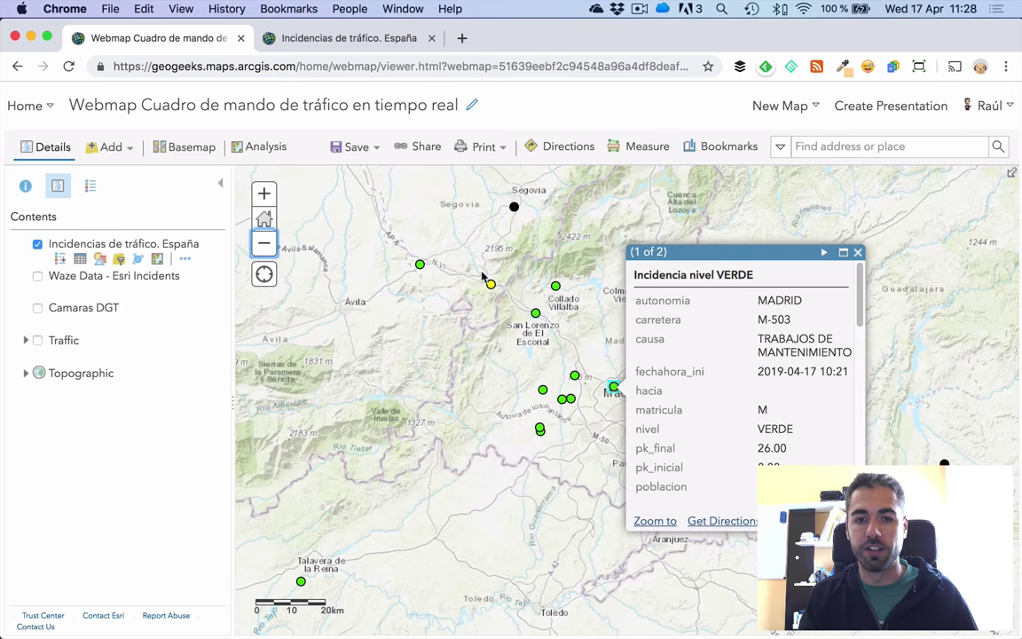
{"action": "left_click", "coordinate": [490, 285]}
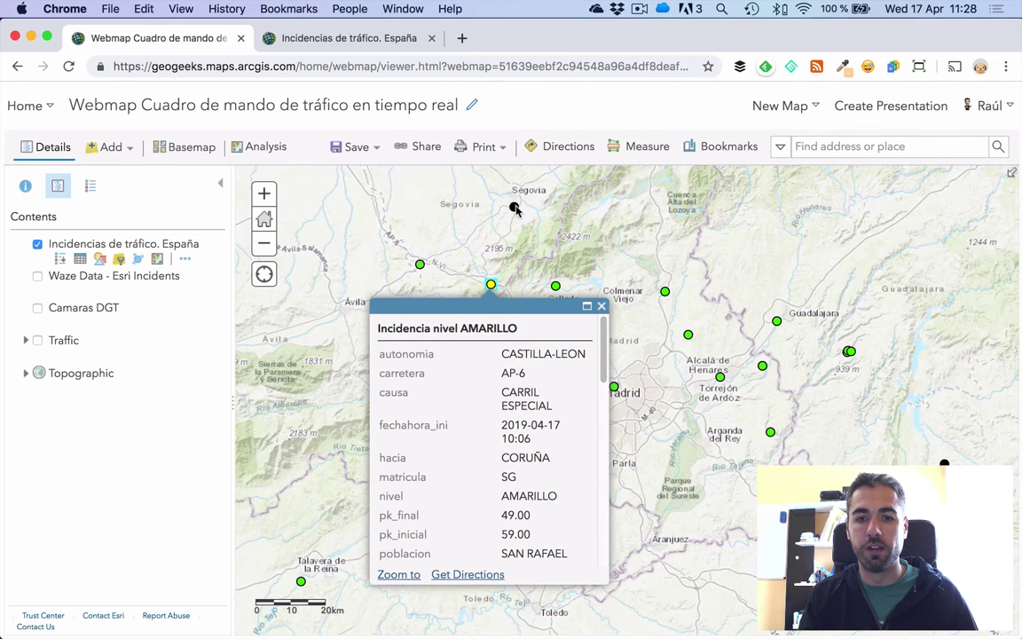
{"action": "left_click", "coordinate": [515, 208]}
{"action": "left_click", "coordinate": [624, 229]}
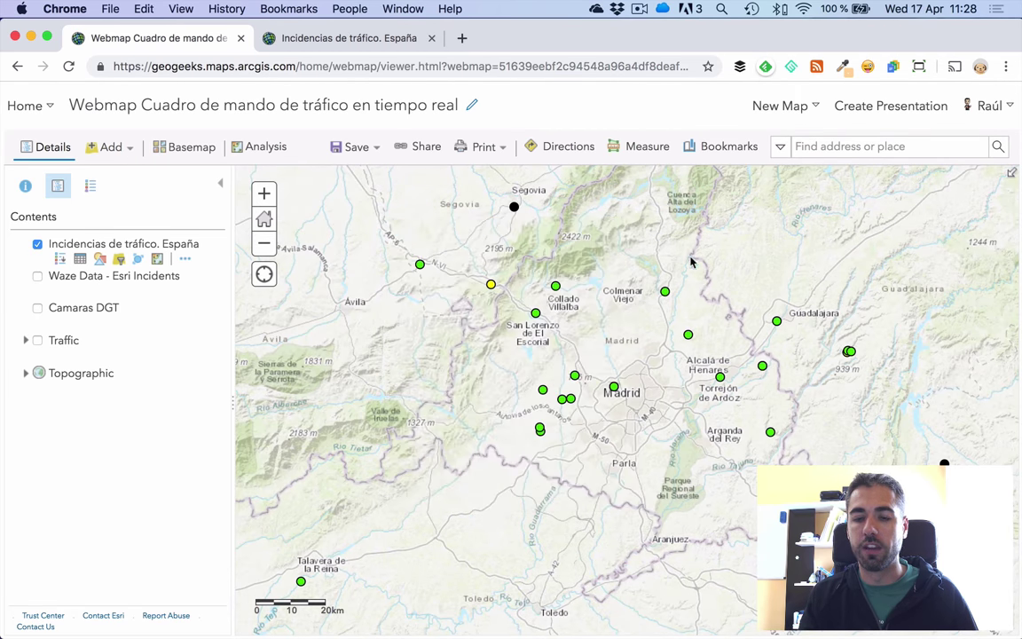
{"action": "left_click_drag", "start_coordinate": [690, 262], "coordinate": [627, 290]}
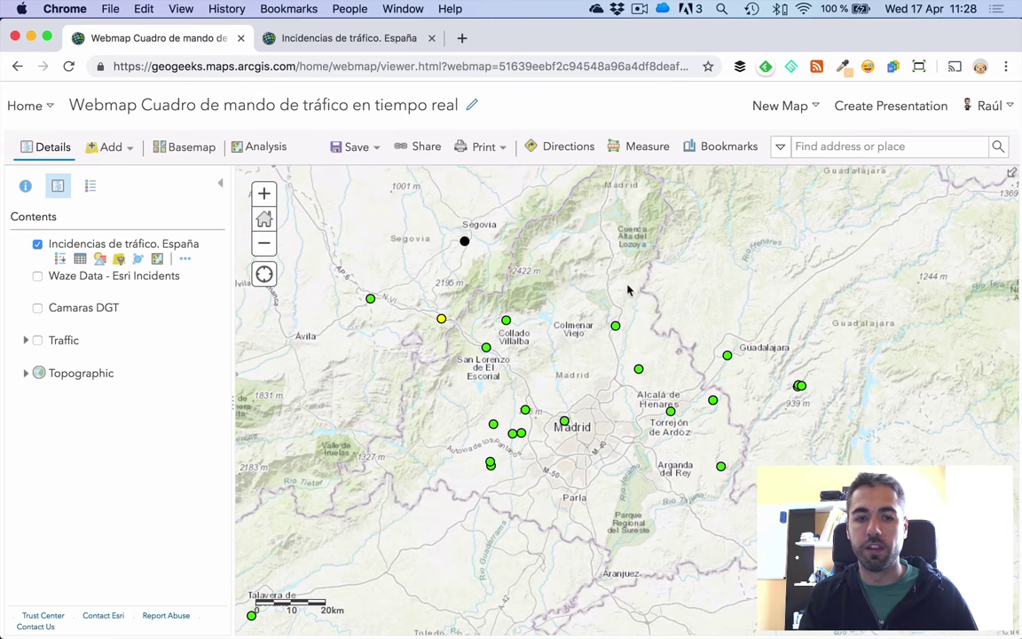
- Switch the Incidencias de tráfico. España pop-up contents to a custom attribute display and open its editor
{"action": "left_click", "coordinate": [184, 260]}
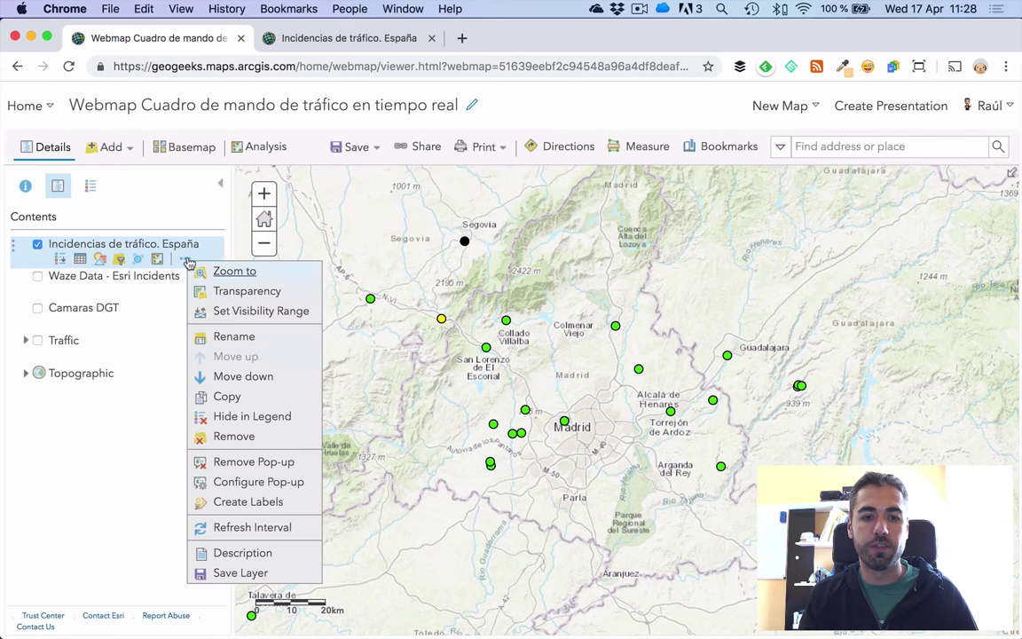
{"action": "left_click", "coordinate": [264, 483]}
{"action": "left_click", "coordinate": [168, 353]}
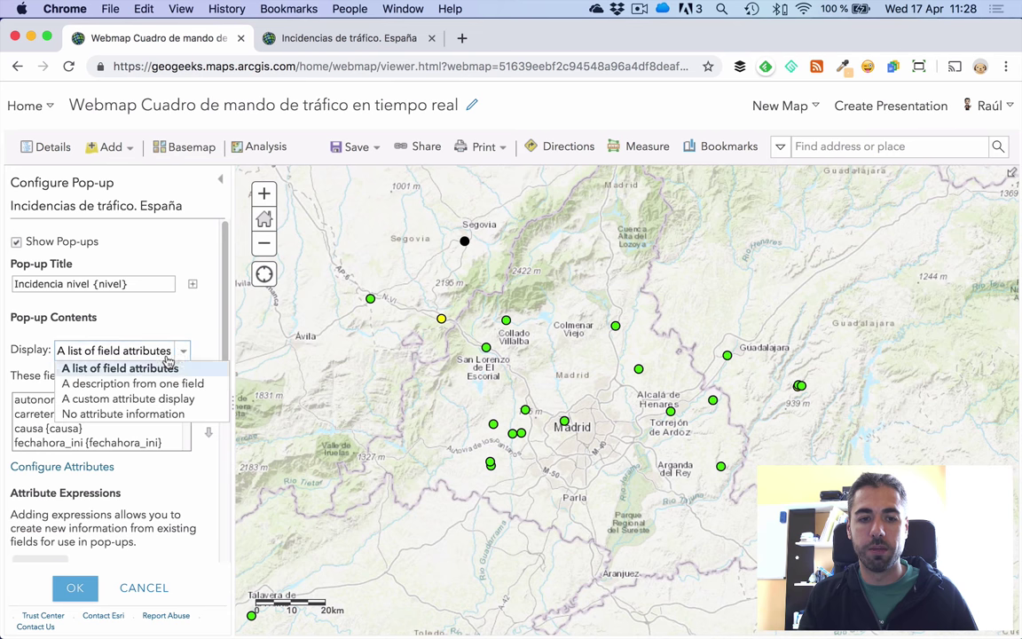
{"action": "left_click", "coordinate": [134, 398]}
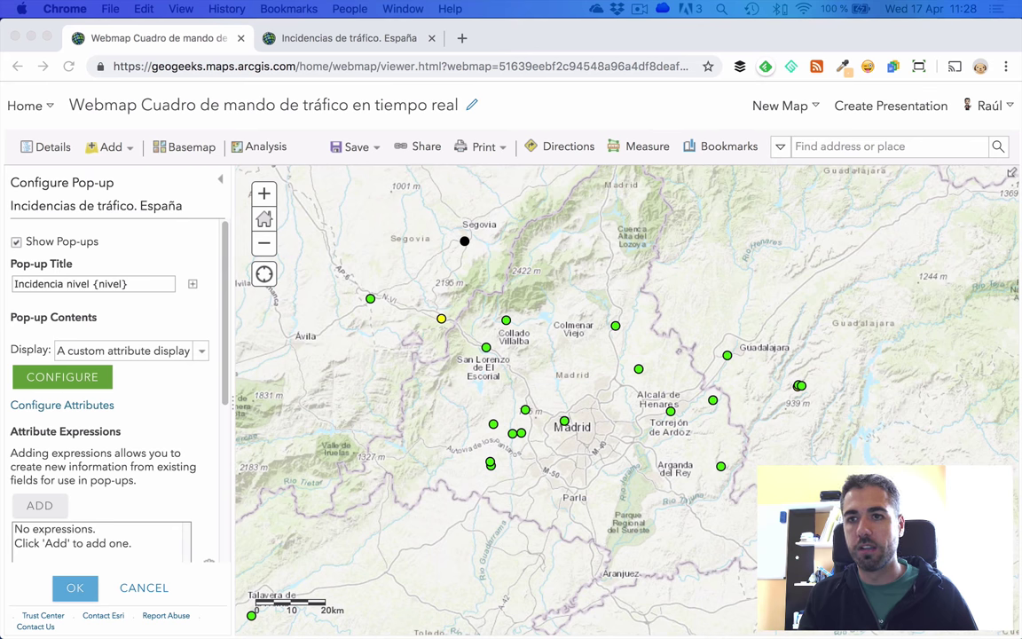
{"action": "left_click", "coordinate": [87, 377]}
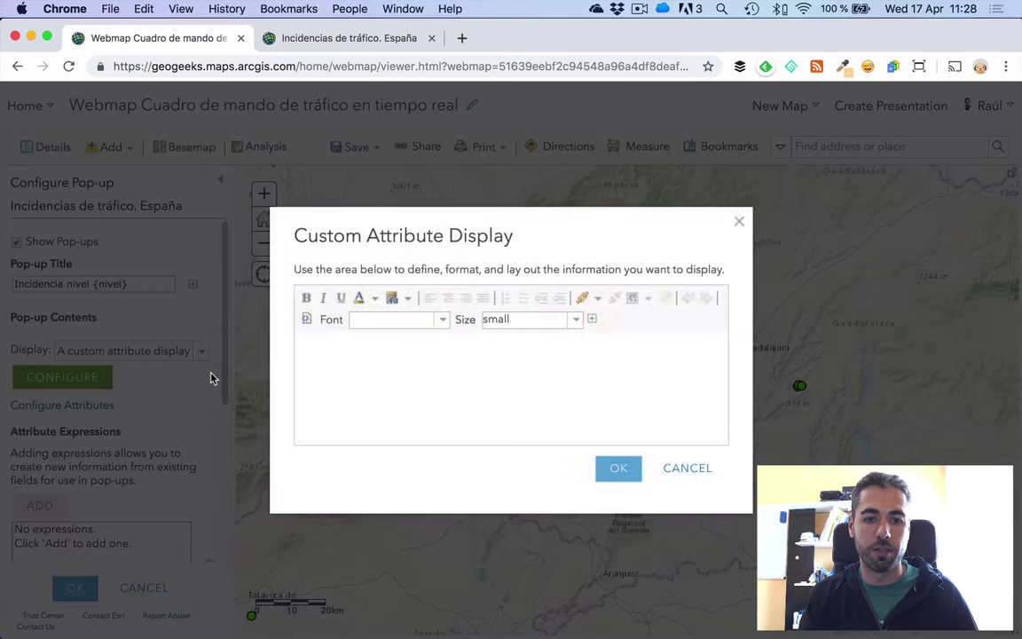
- Enter the pop-up layout as HTML source using {poblacion}, {provincia}, {tipo}, {carretera}, {pk_inicial}-{pk_final}, {causa}, {fechahora_ini} and a blue "Actualizado el {actualizado}" line, and apply it
{"action": "left_click", "coordinate": [306, 318]}
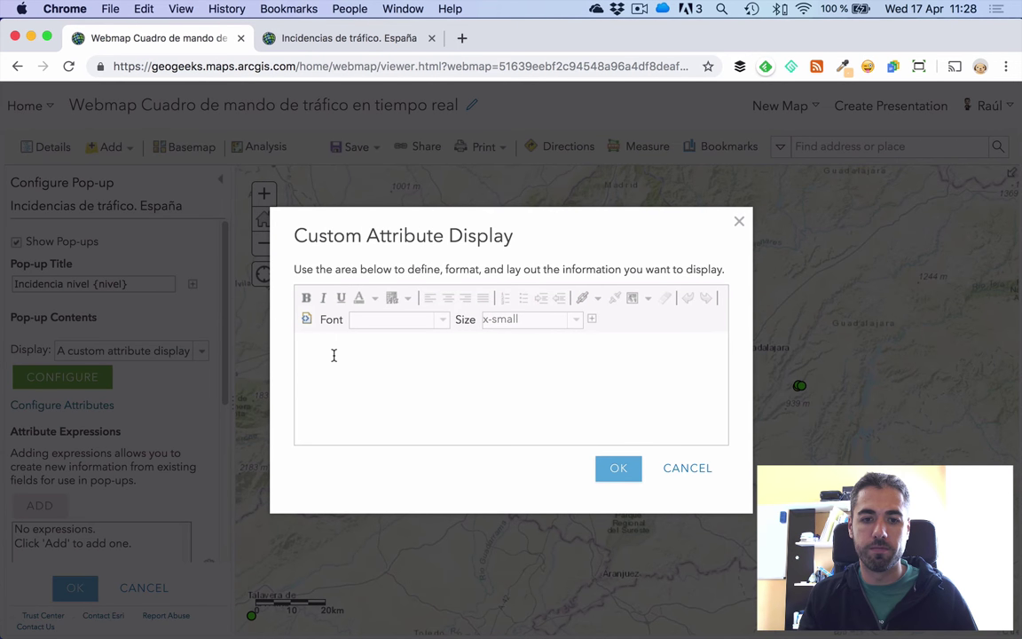
{"action": "type", "text": "Población: <span style=\"font-weight: bold;\">{poblacion}</span> ({provincia})<br />Incidencia<span style=\"font-weight: bold;\"> {tipo} </span>en la carretera <span style=\"font-weight: bold;\">{carretera} ({pk_inicial}-{pk_final}). </span><br />Causa: <span style=\"font-weight: bold;\">{causa}</span> desde {fechahora_ini}.<br /><span style=\"color: rgb(100, 149, 237);\">Actualizado el {actualizado}</span>"}
{"action": "left_click", "coordinate": [307, 319]}
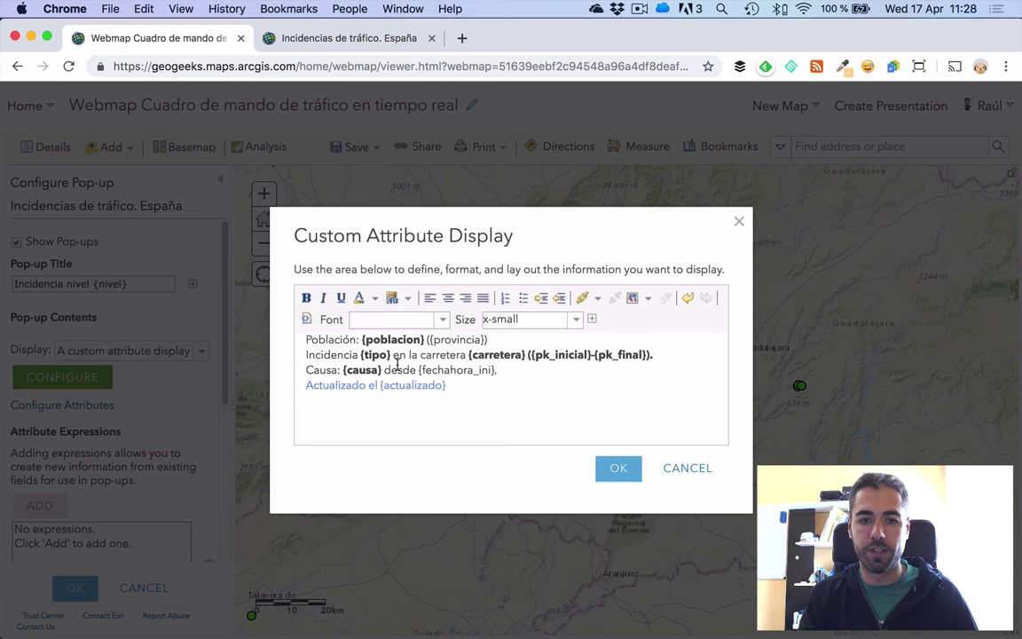
{"action": "left_click", "coordinate": [325, 338]}
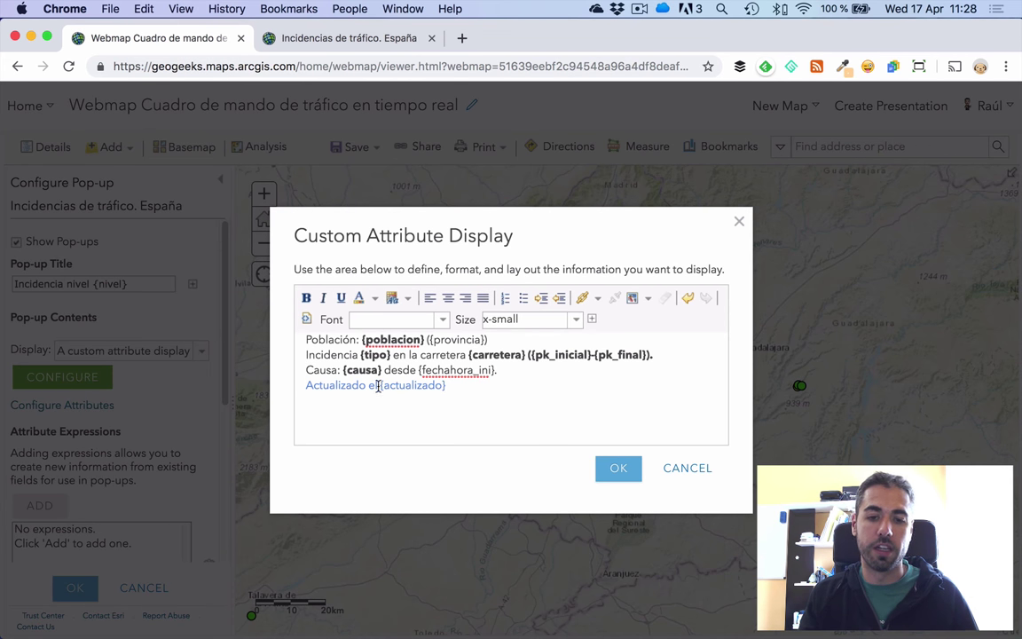
{"action": "left_click_drag", "start_coordinate": [313, 385], "coordinate": [472, 387]}
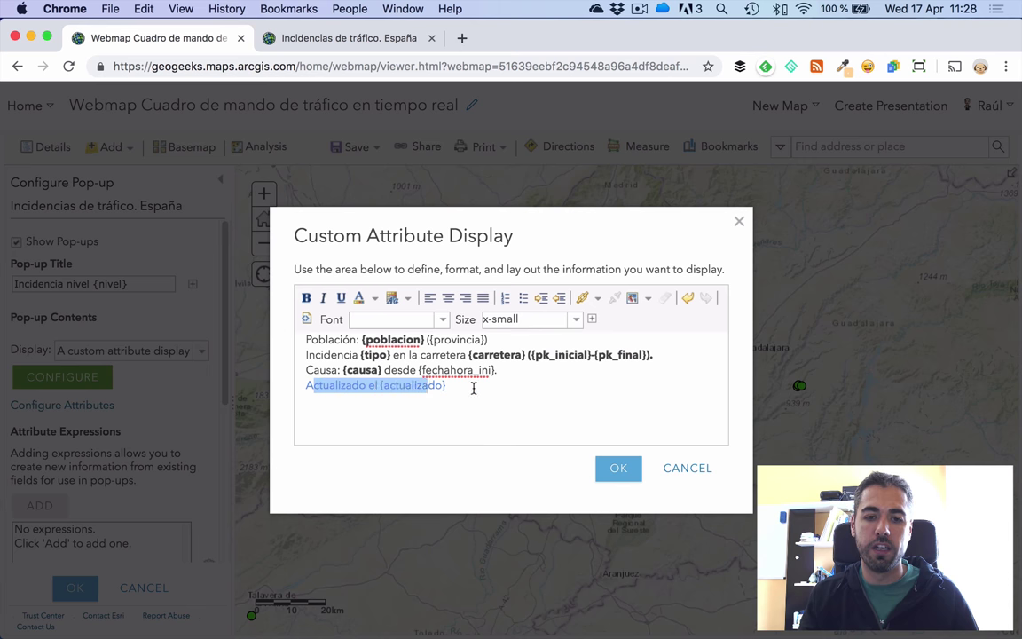
{"action": "left_click", "coordinate": [472, 388]}
{"action": "left_click", "coordinate": [627, 478]}
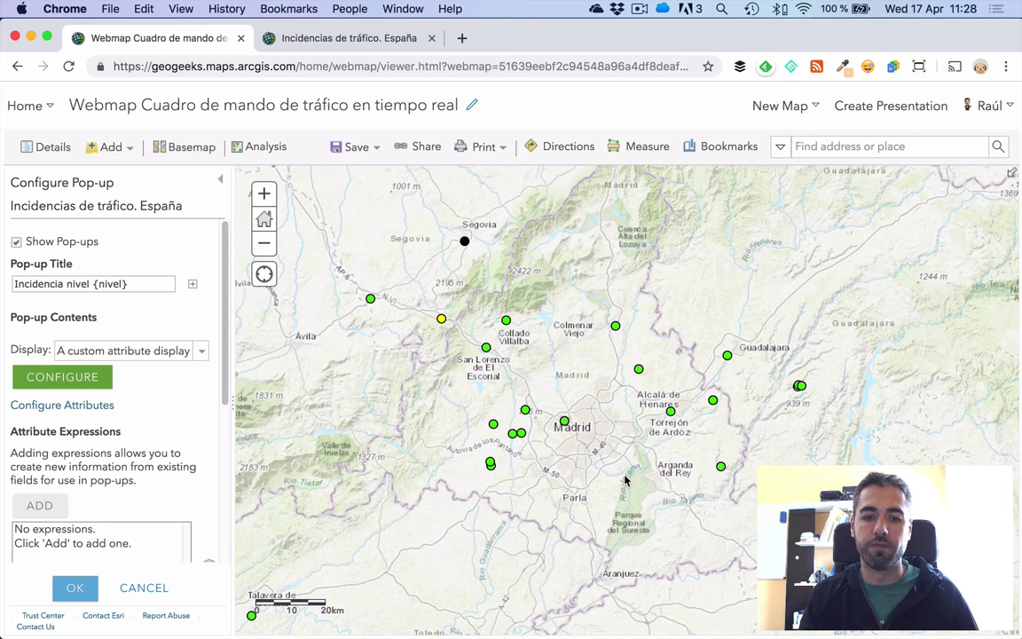
{"action": "left_click", "coordinate": [74, 588]}
- Check the customised pop-up text and start date on the green incident near San Lorenzo de El Escorial, and close it
{"action": "left_click", "coordinate": [487, 348]}
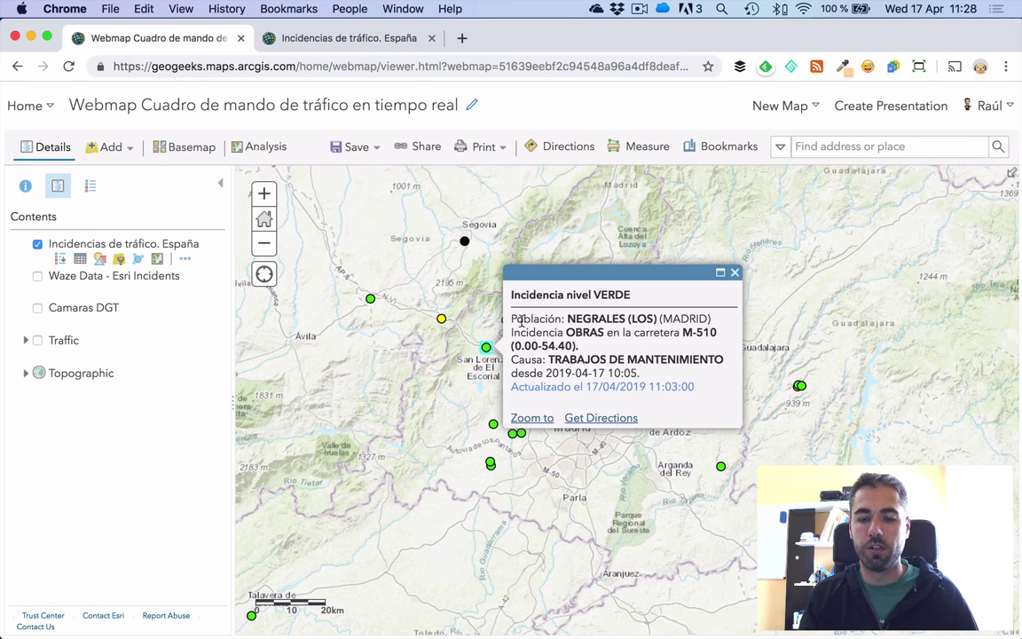
{"action": "left_click_drag", "start_coordinate": [512, 320], "coordinate": [672, 362]}
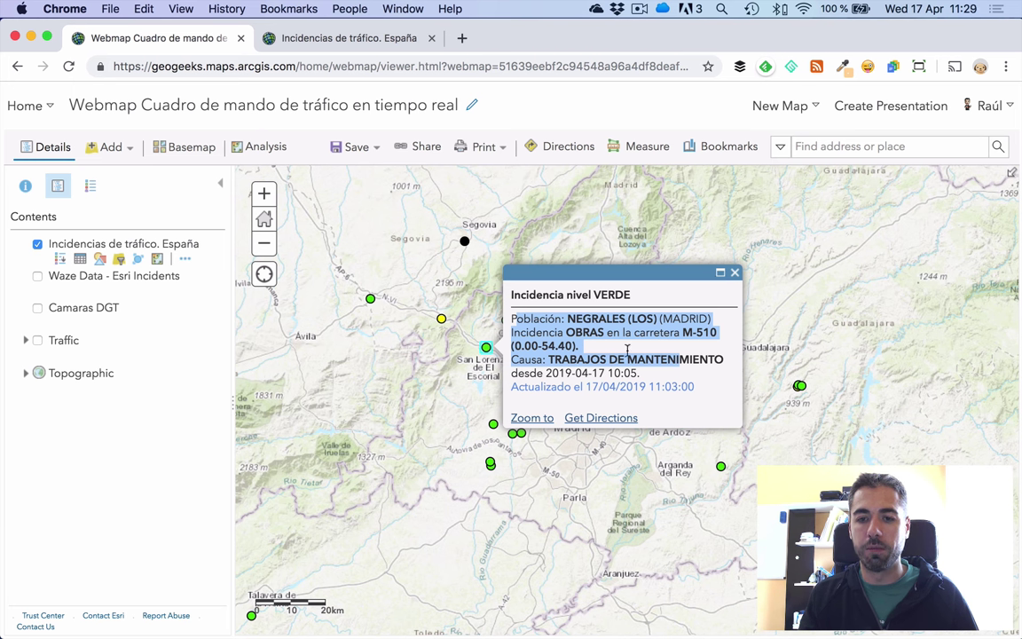
{"action": "left_click", "coordinate": [609, 374]}
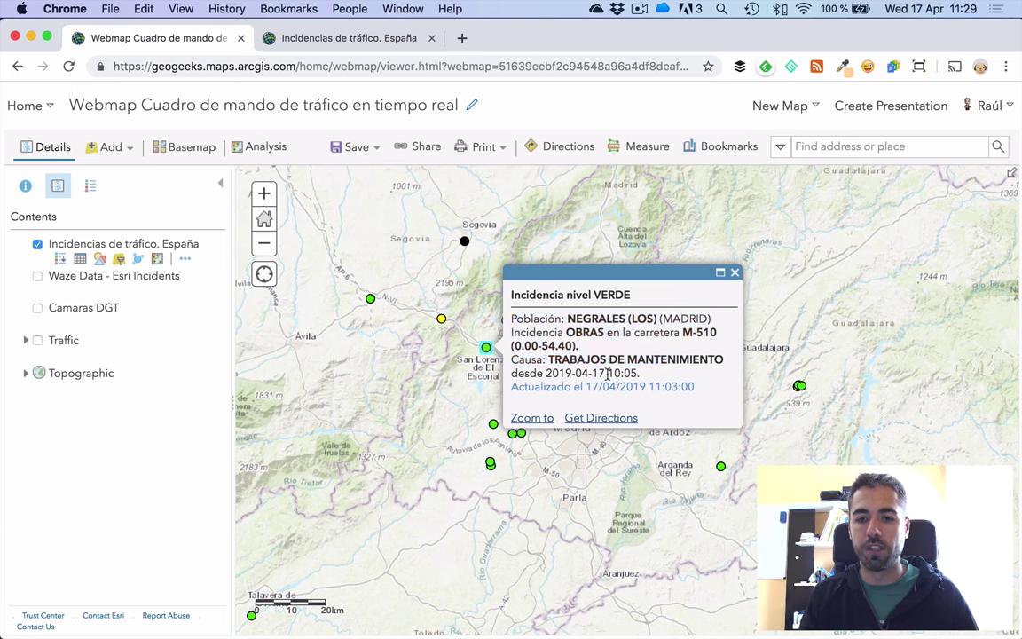
{"action": "left_click_drag", "start_coordinate": [663, 378], "coordinate": [550, 374]}
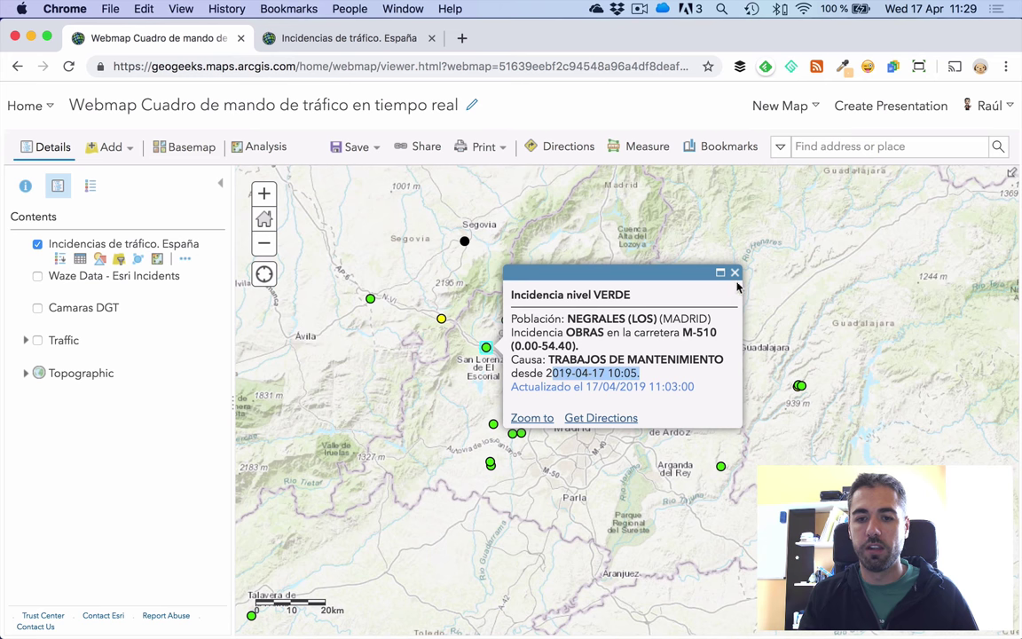
{"action": "left_click", "coordinate": [735, 275]}
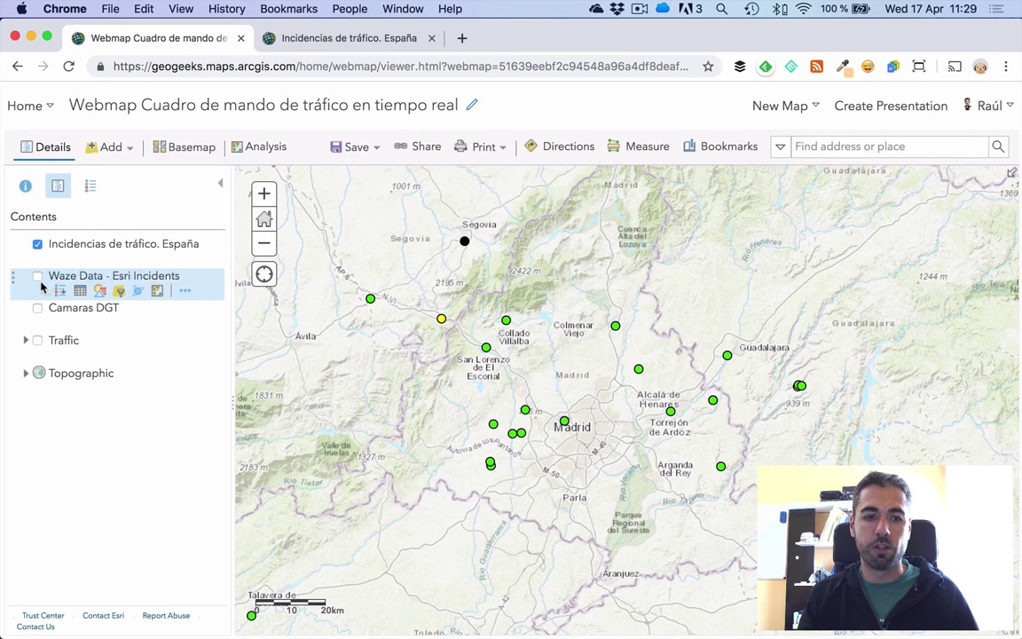
- Turn on the Waze Data - Esri Incidents, Camaras DGT and Traffic layers and view them together around Madrid
{"action": "left_click", "coordinate": [38, 277]}
{"action": "left_click", "coordinate": [37, 308]}
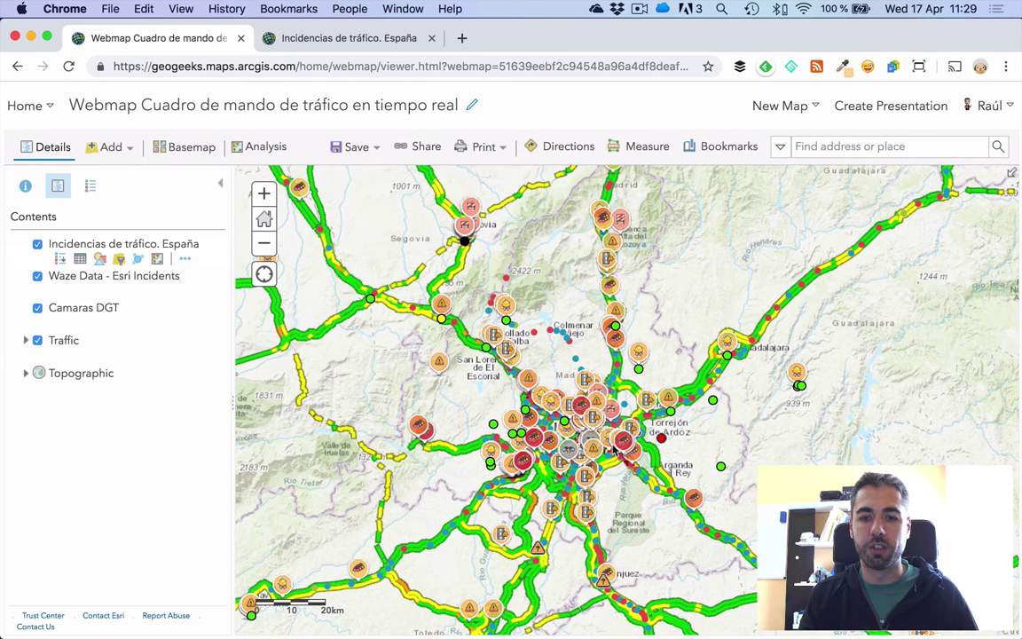
{"action": "left_click_drag", "start_coordinate": [592, 466], "coordinate": [590, 402]}
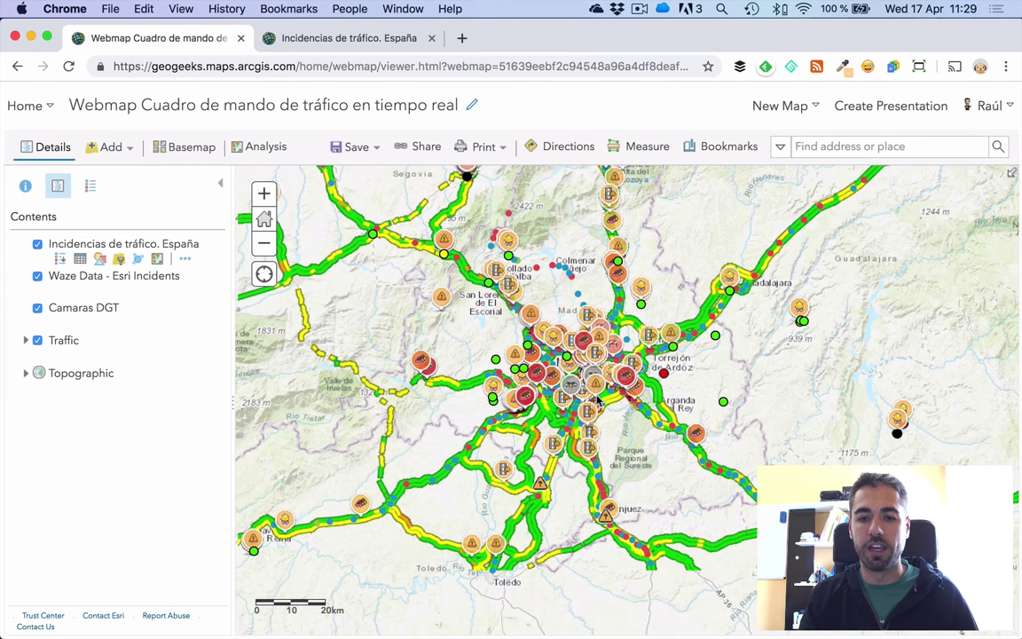
{"action": "scroll", "coordinate": [511, 333], "scroll_direction": "up", "scroll_amount": 2}
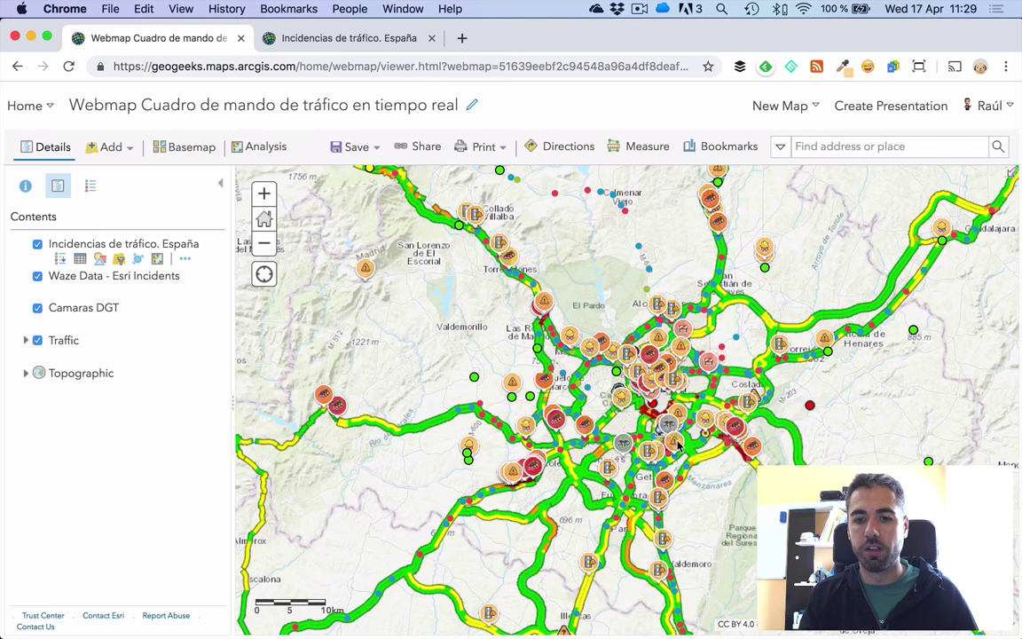
{"action": "left_click", "coordinate": [679, 470]}
{"action": "left_click", "coordinate": [551, 434]}
{"action": "left_click_drag", "start_coordinate": [677, 423], "coordinate": [809, 389]}
{"action": "left_click", "coordinate": [794, 363]}
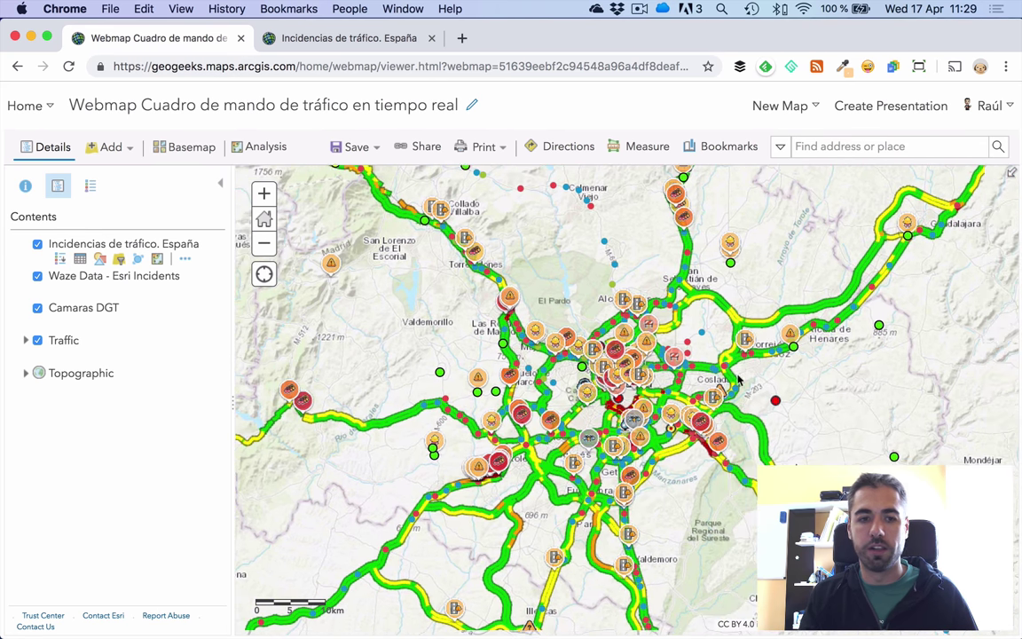
- Limit the Waze Data - Esri Incidents layer's minimum visible scale to the current map view (1:577,790.554) and test it one zoom level out
{"action": "left_click", "coordinate": [185, 291]}
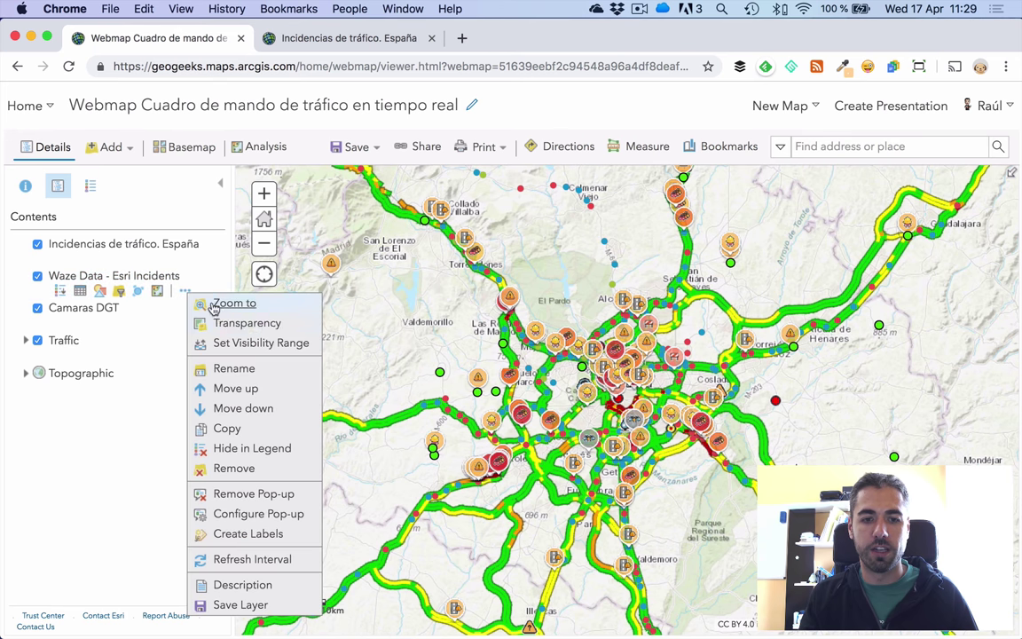
{"action": "left_click", "coordinate": [231, 325]}
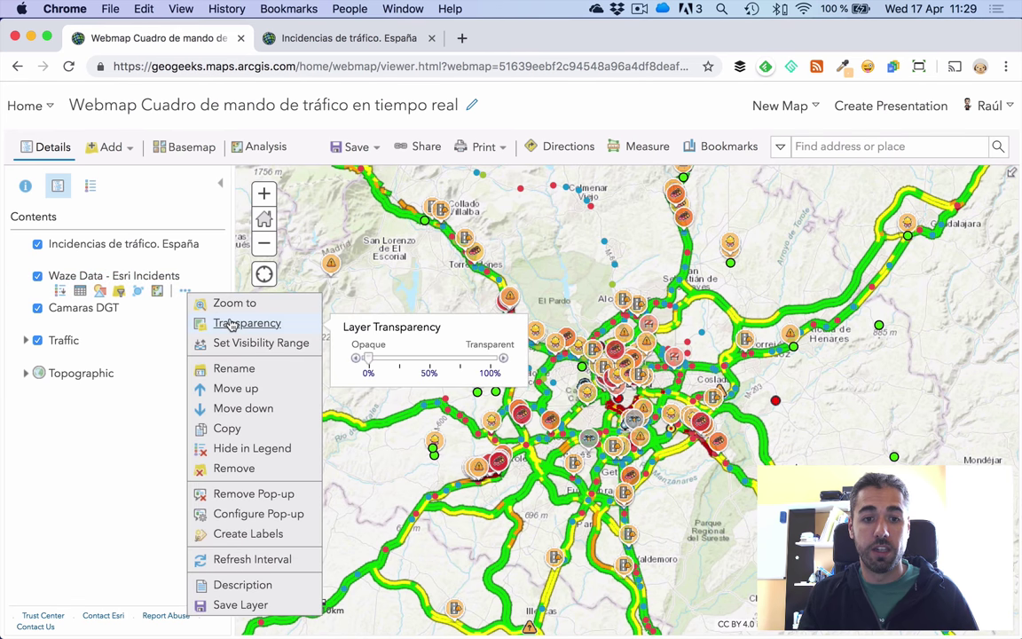
{"action": "left_click", "coordinate": [256, 343]}
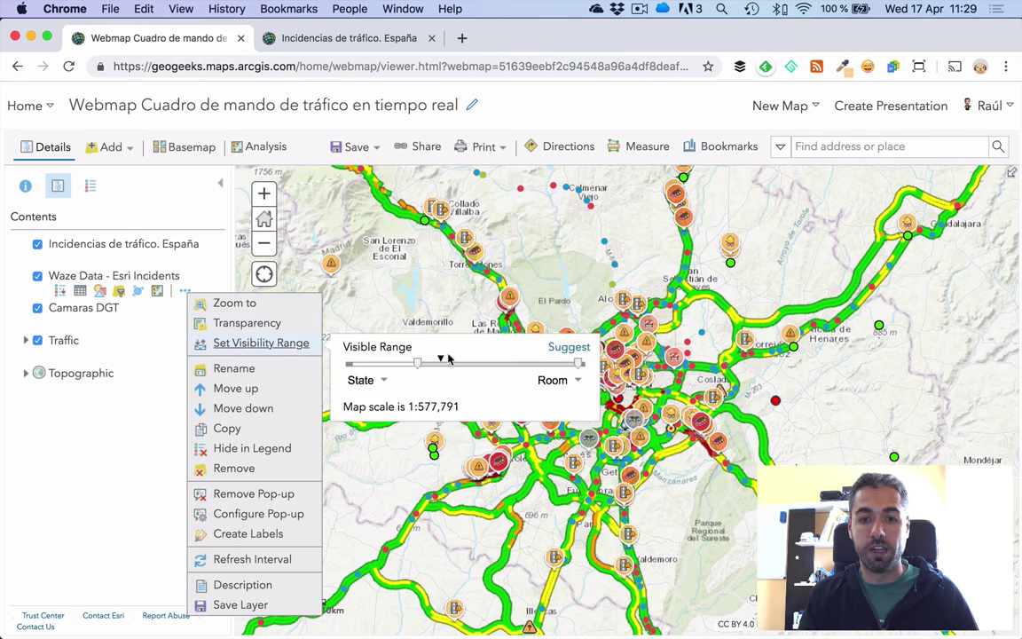
{"action": "left_click", "coordinate": [575, 350]}
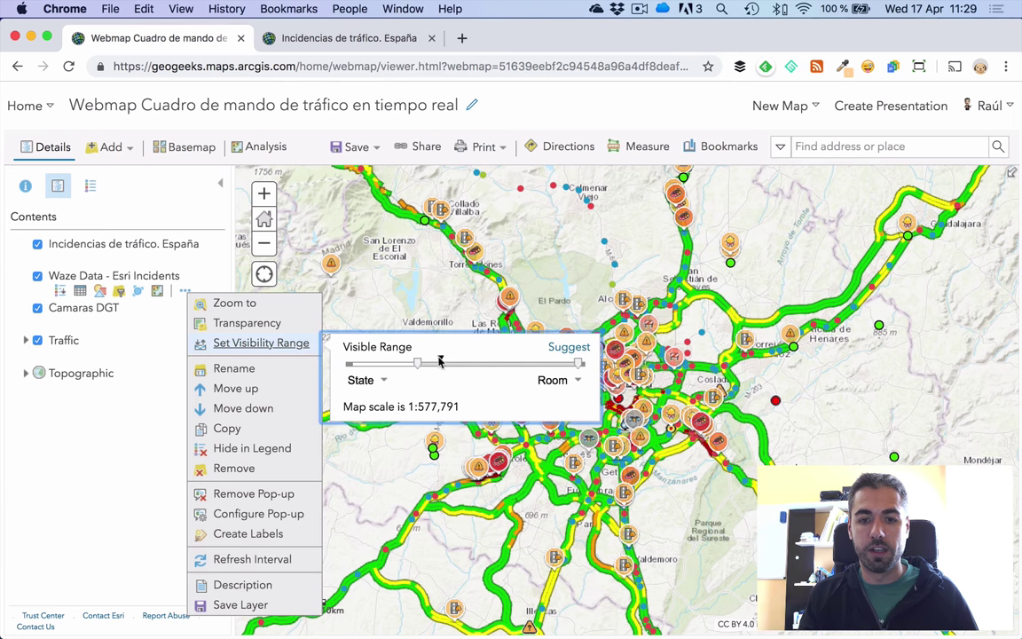
{"action": "left_click", "coordinate": [384, 380]}
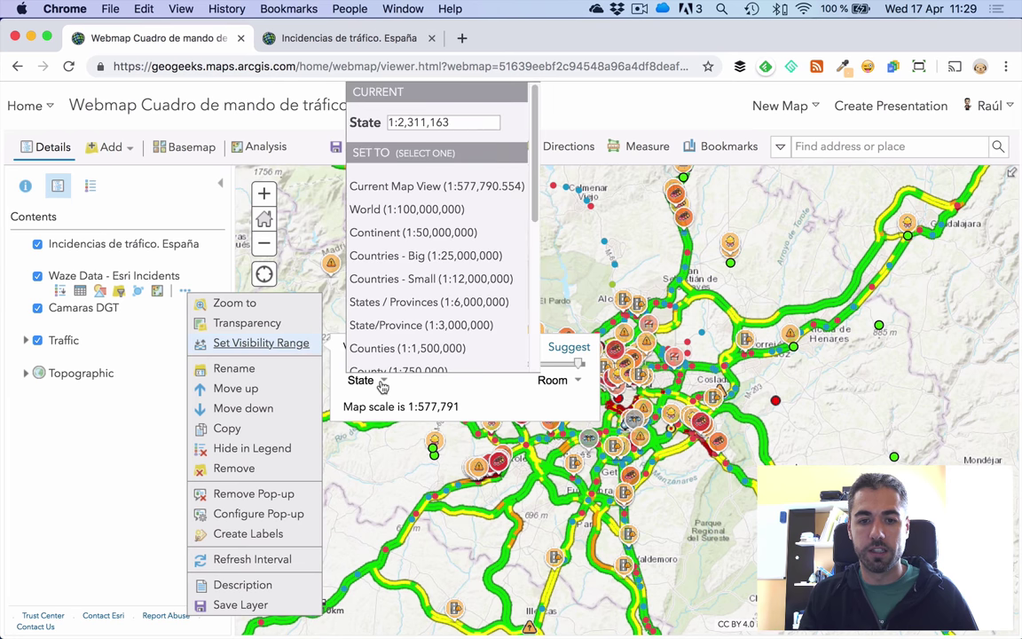
{"action": "left_click", "coordinate": [390, 186]}
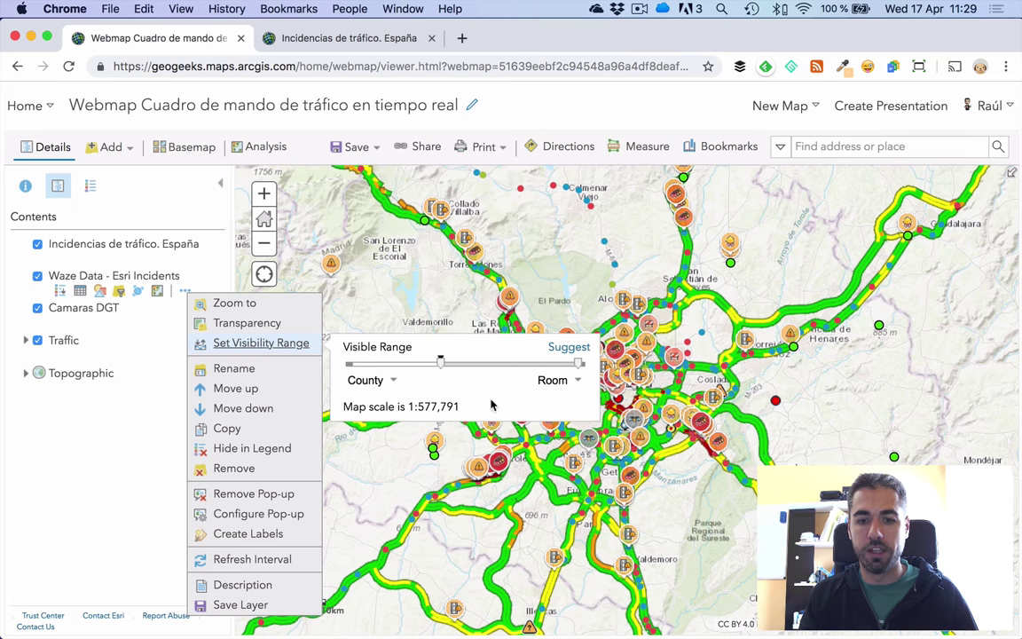
{"action": "left_click", "coordinate": [352, 284]}
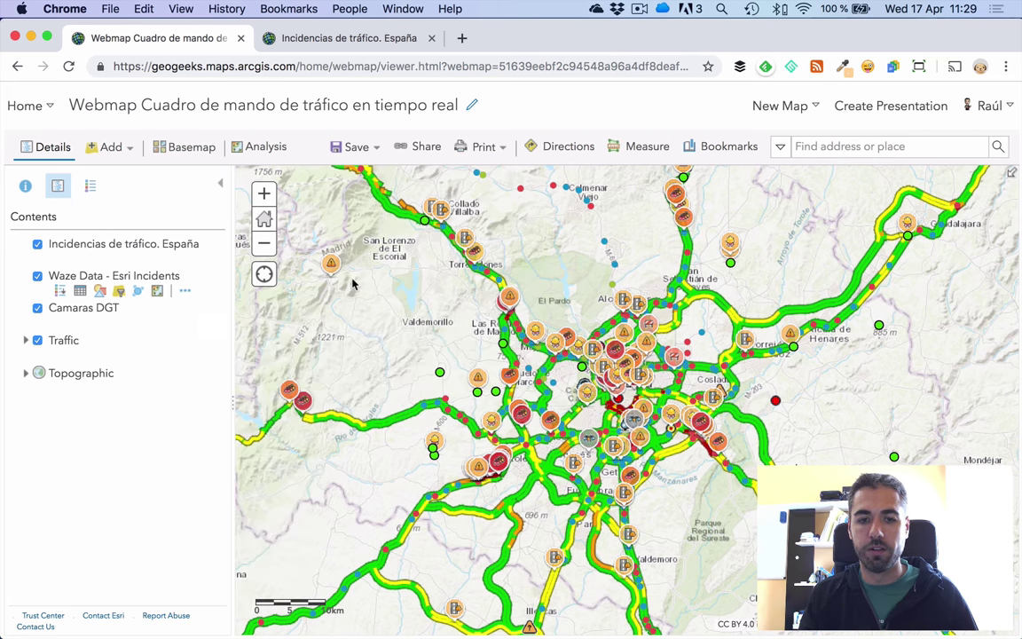
{"action": "left_click", "coordinate": [267, 246]}
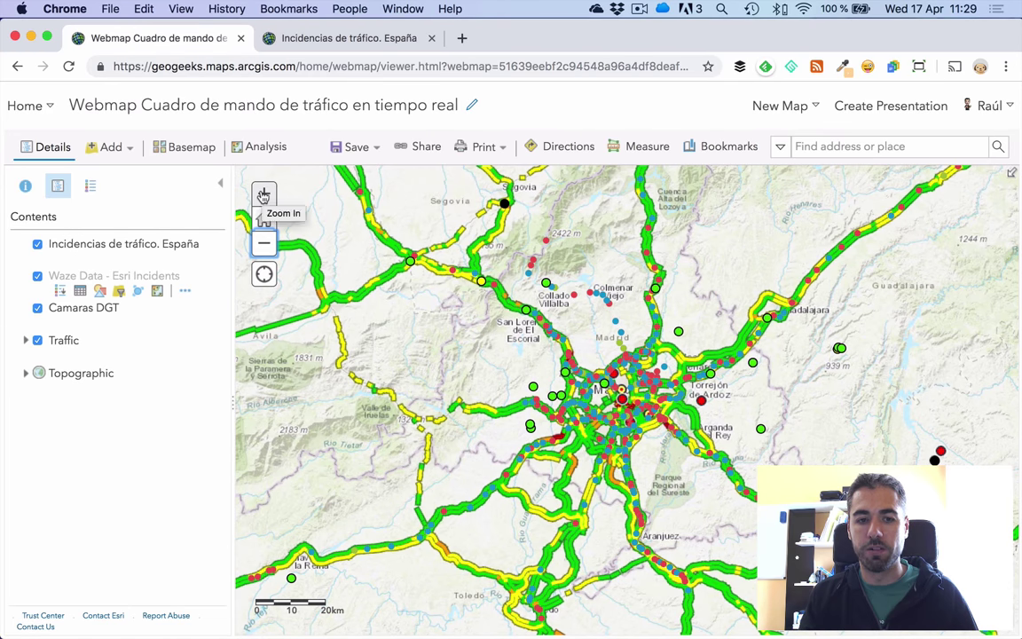
{"action": "left_click", "coordinate": [263, 194]}
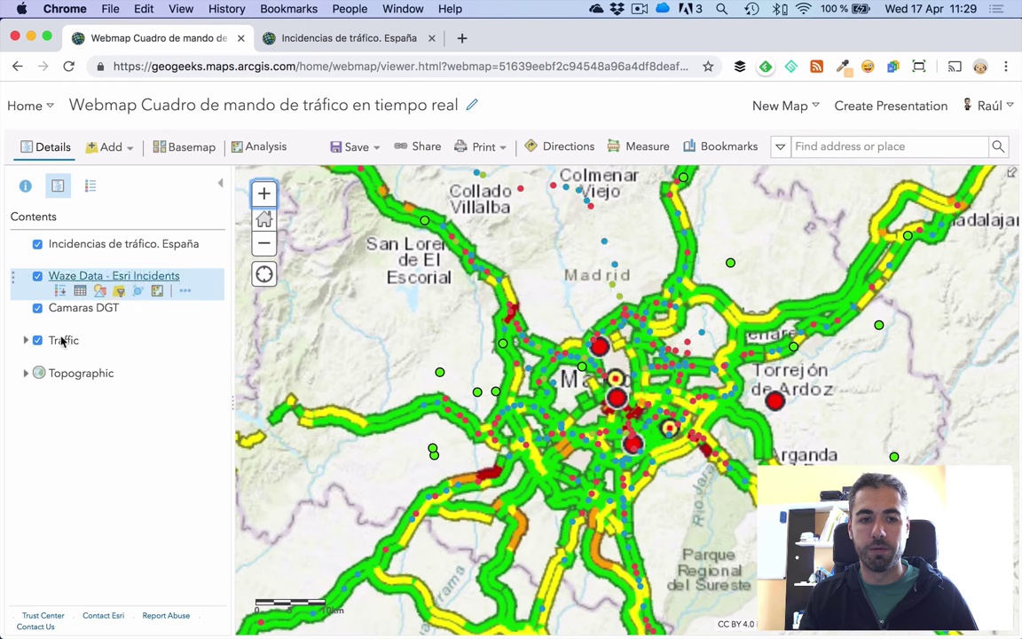
- Limit the Camaras DGT layer's minimum visible scale to the current map view and test it at wider map extents
{"action": "left_click", "coordinate": [184, 323]}
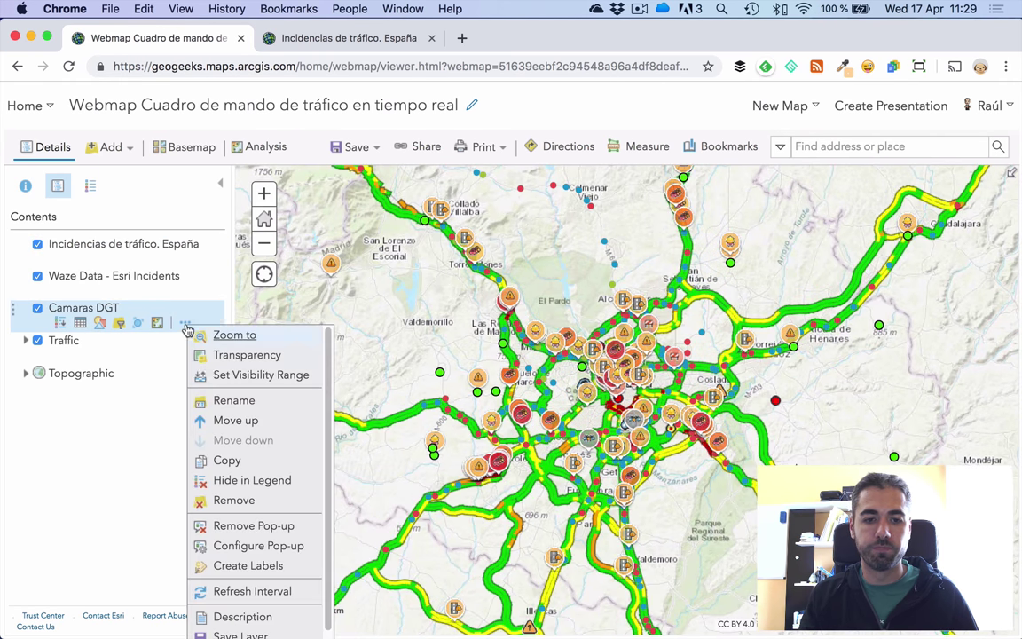
{"action": "left_click", "coordinate": [240, 374]}
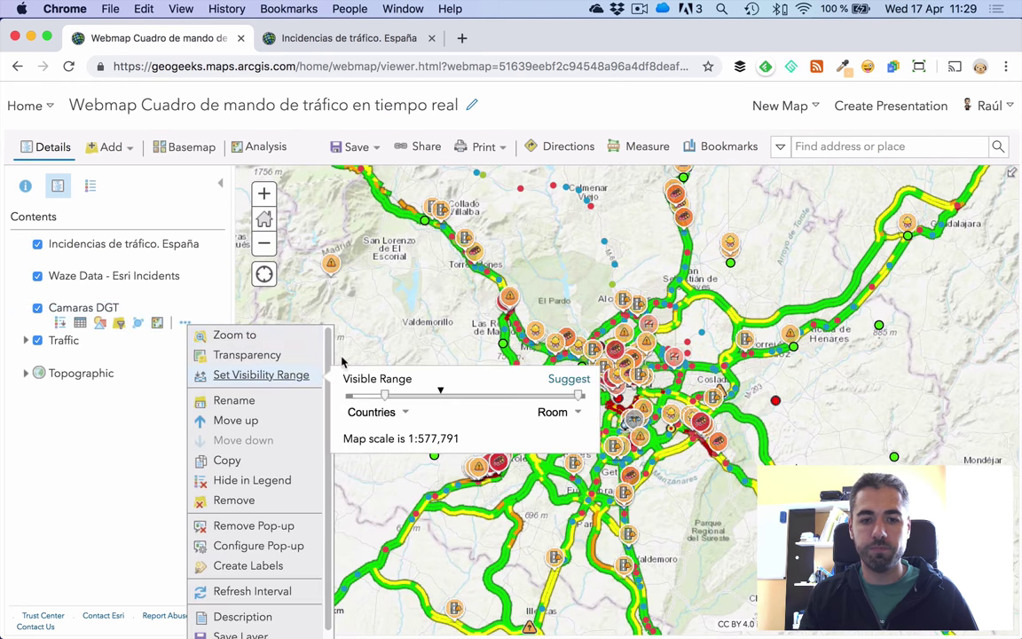
{"action": "left_click", "coordinate": [391, 418]}
{"action": "left_click", "coordinate": [405, 189]}
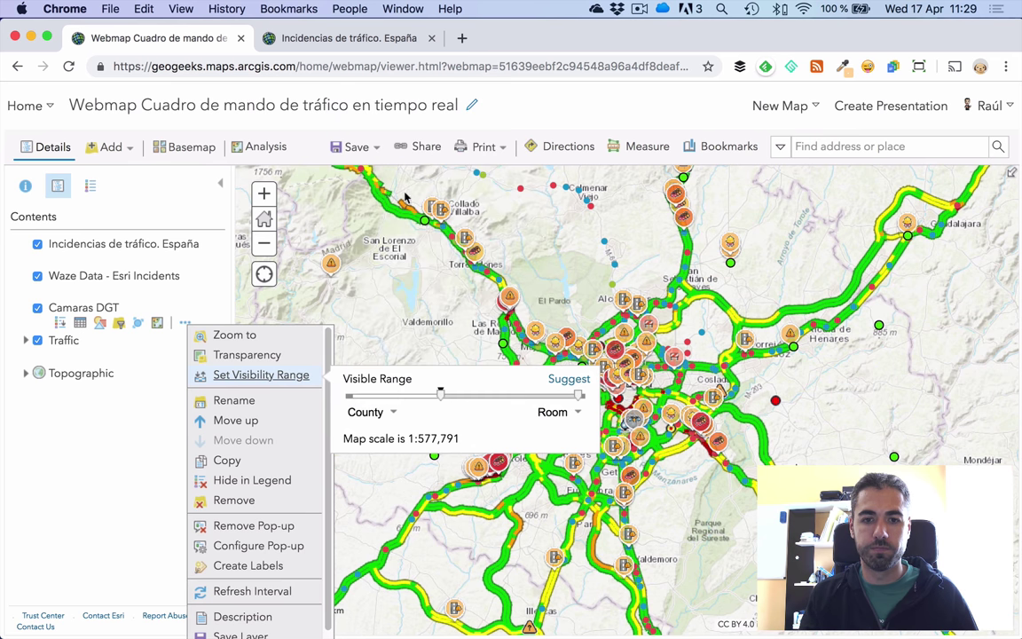
{"action": "left_click", "coordinate": [146, 372]}
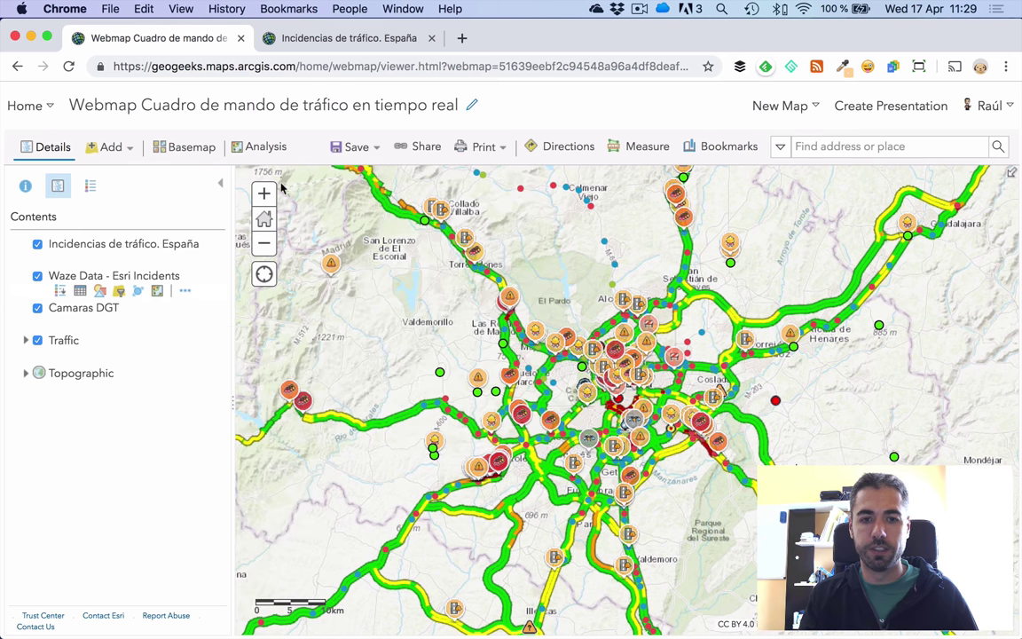
{"action": "left_click", "coordinate": [262, 246]}
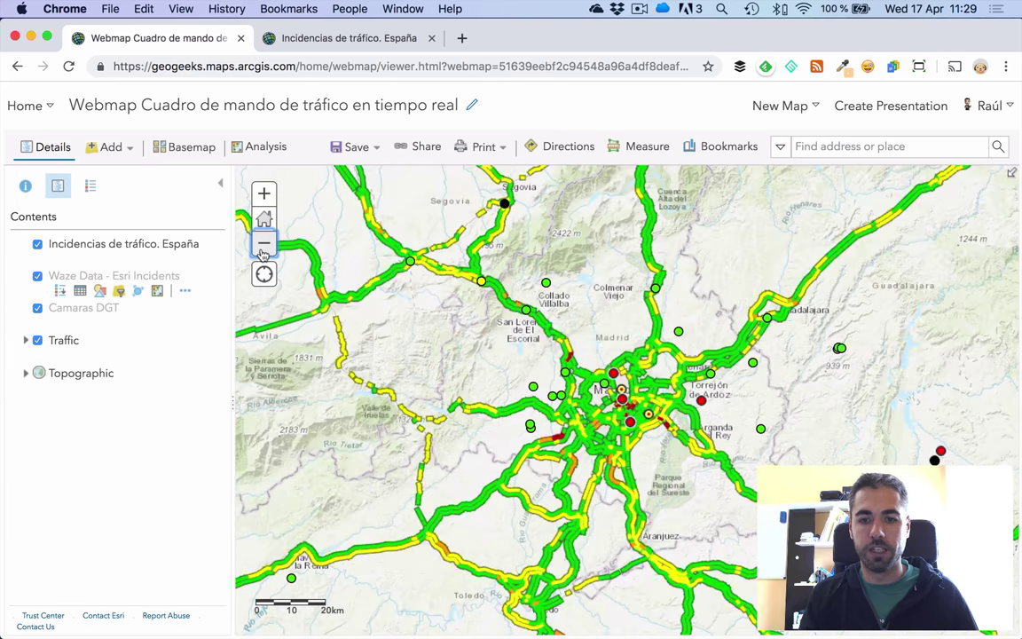
{"action": "left_click", "coordinate": [263, 252]}
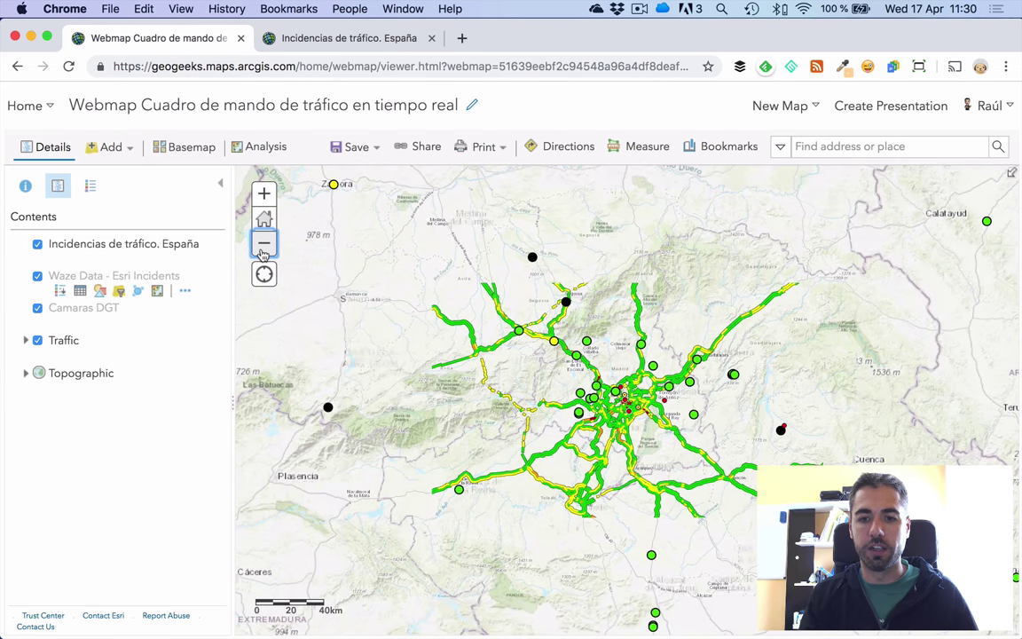
{"action": "left_click", "coordinate": [263, 252]}
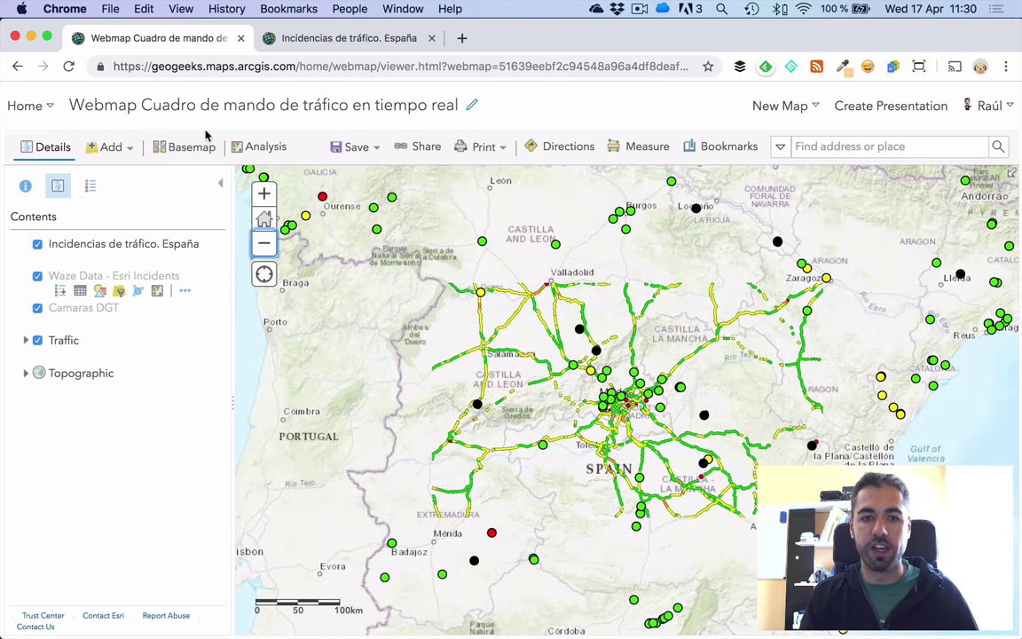
- Change the basemap to Navegación and view it across the whole Iberian Peninsula
{"action": "left_click", "coordinate": [193, 147]}
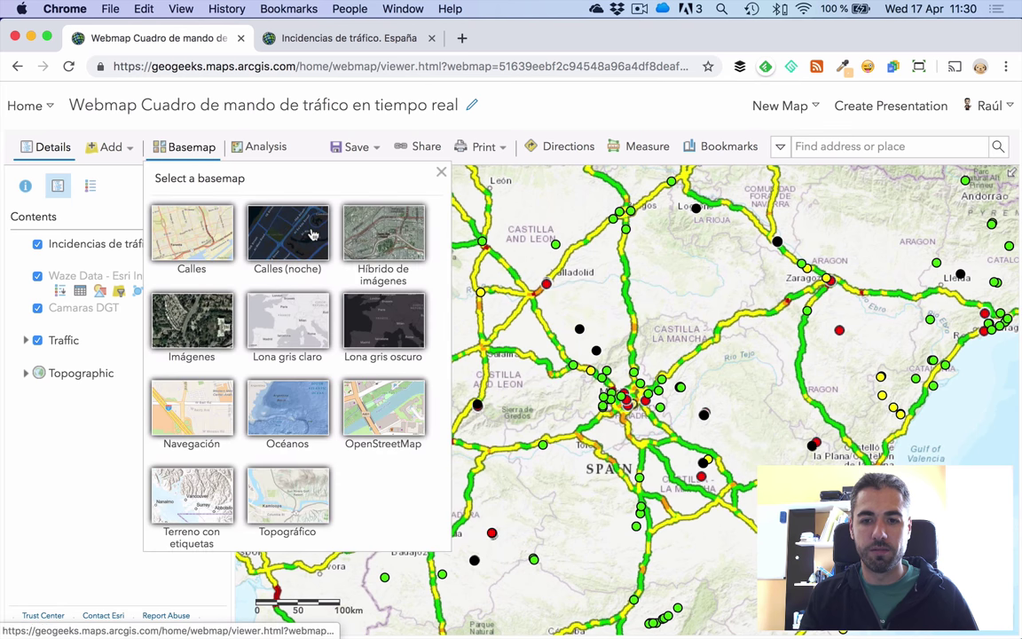
{"action": "left_click", "coordinate": [187, 401]}
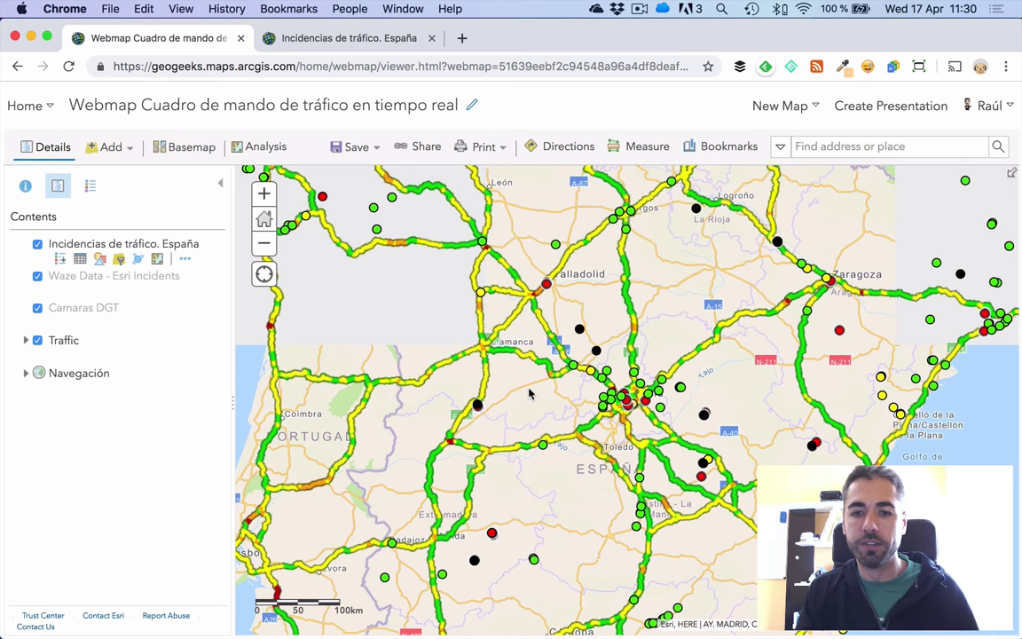
{"action": "left_click", "coordinate": [268, 248]}
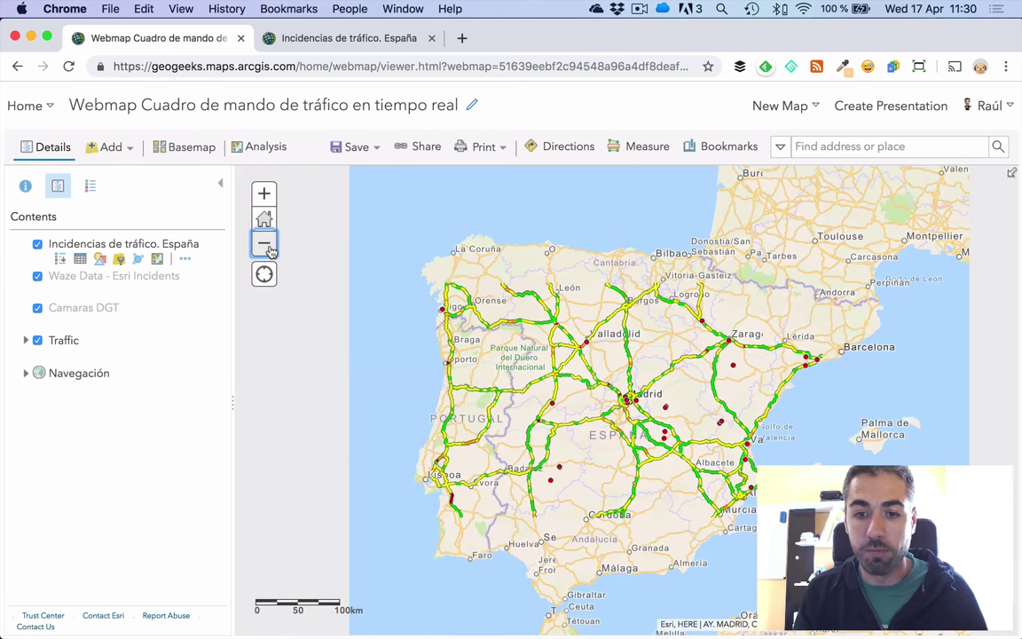